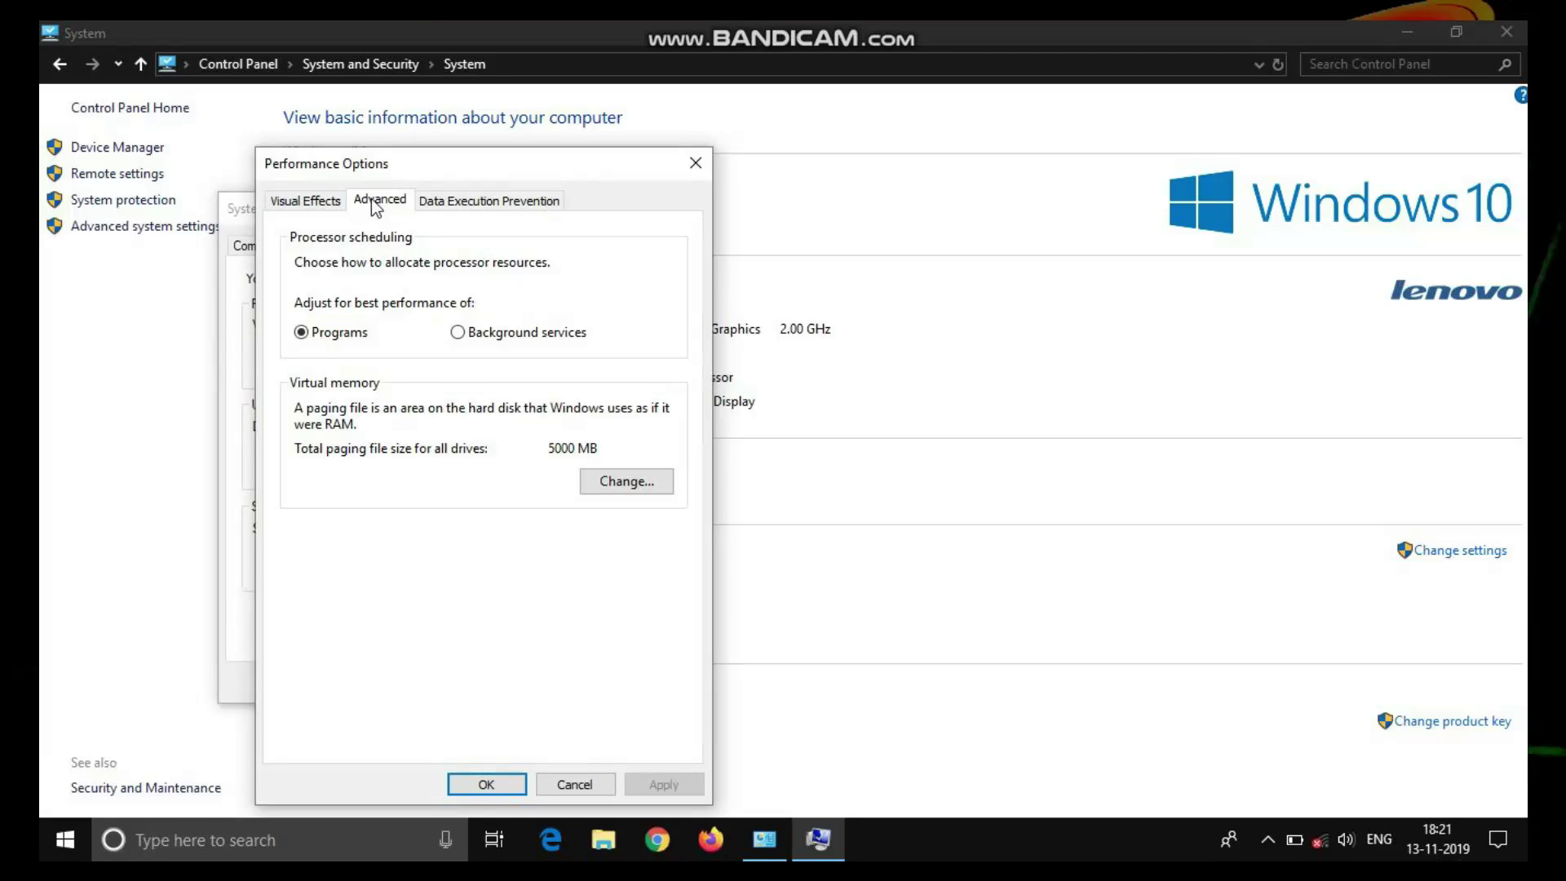
Step: Open the virtual memory settings, turn off automatic paging file management, and choose a custom size for drive C
click(626, 481)
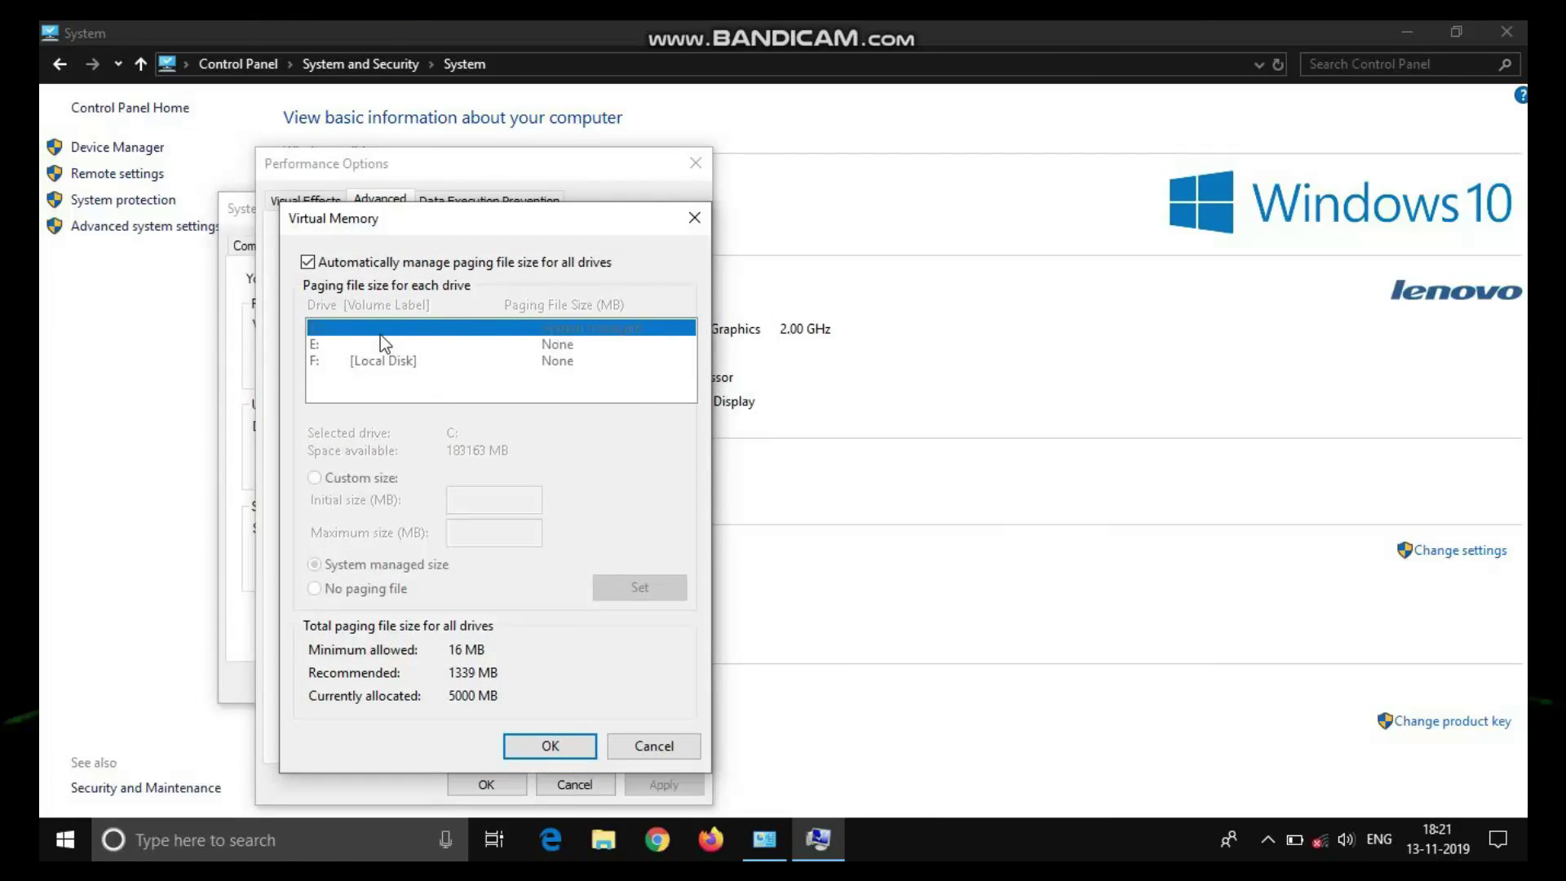
click(305, 263)
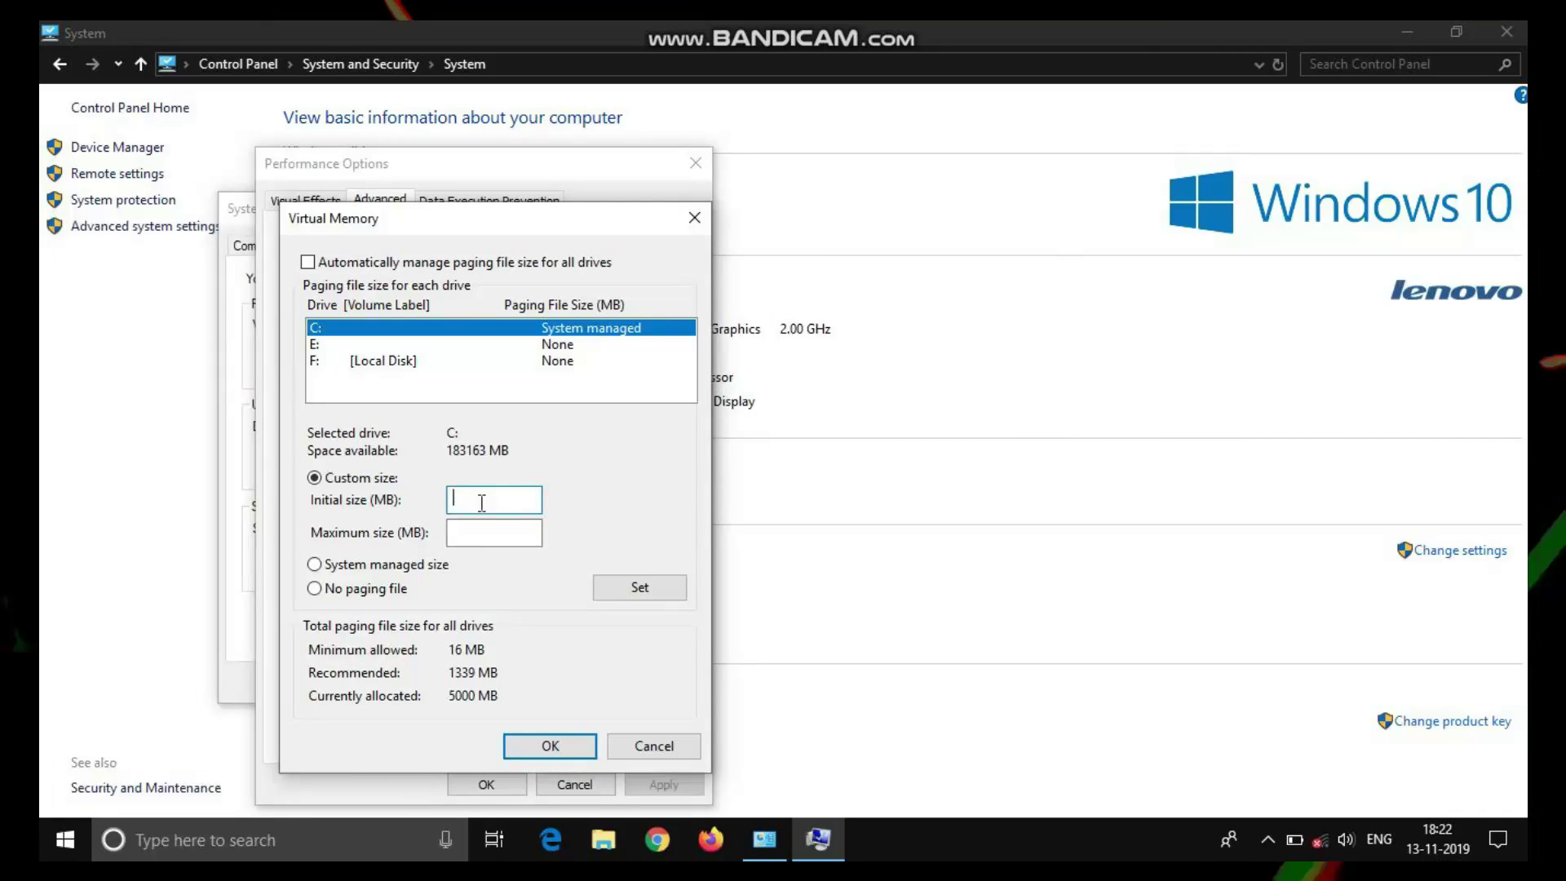
Step: Calculate 1024 × 5 in Calculator to get the paging file size in MB, and close Calculator
click(44, 840)
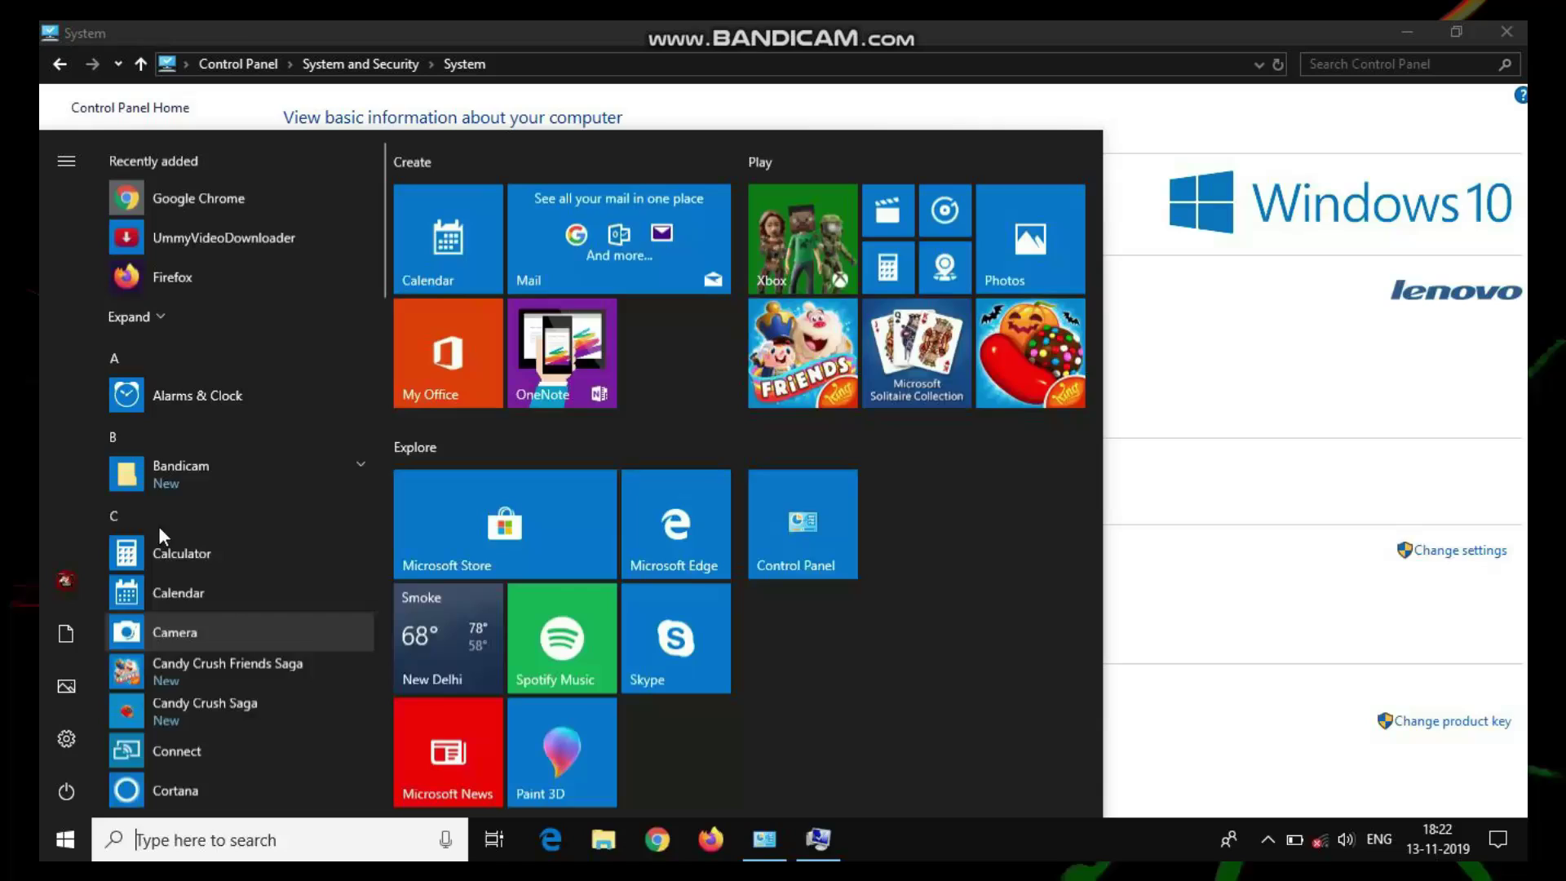
click(182, 563)
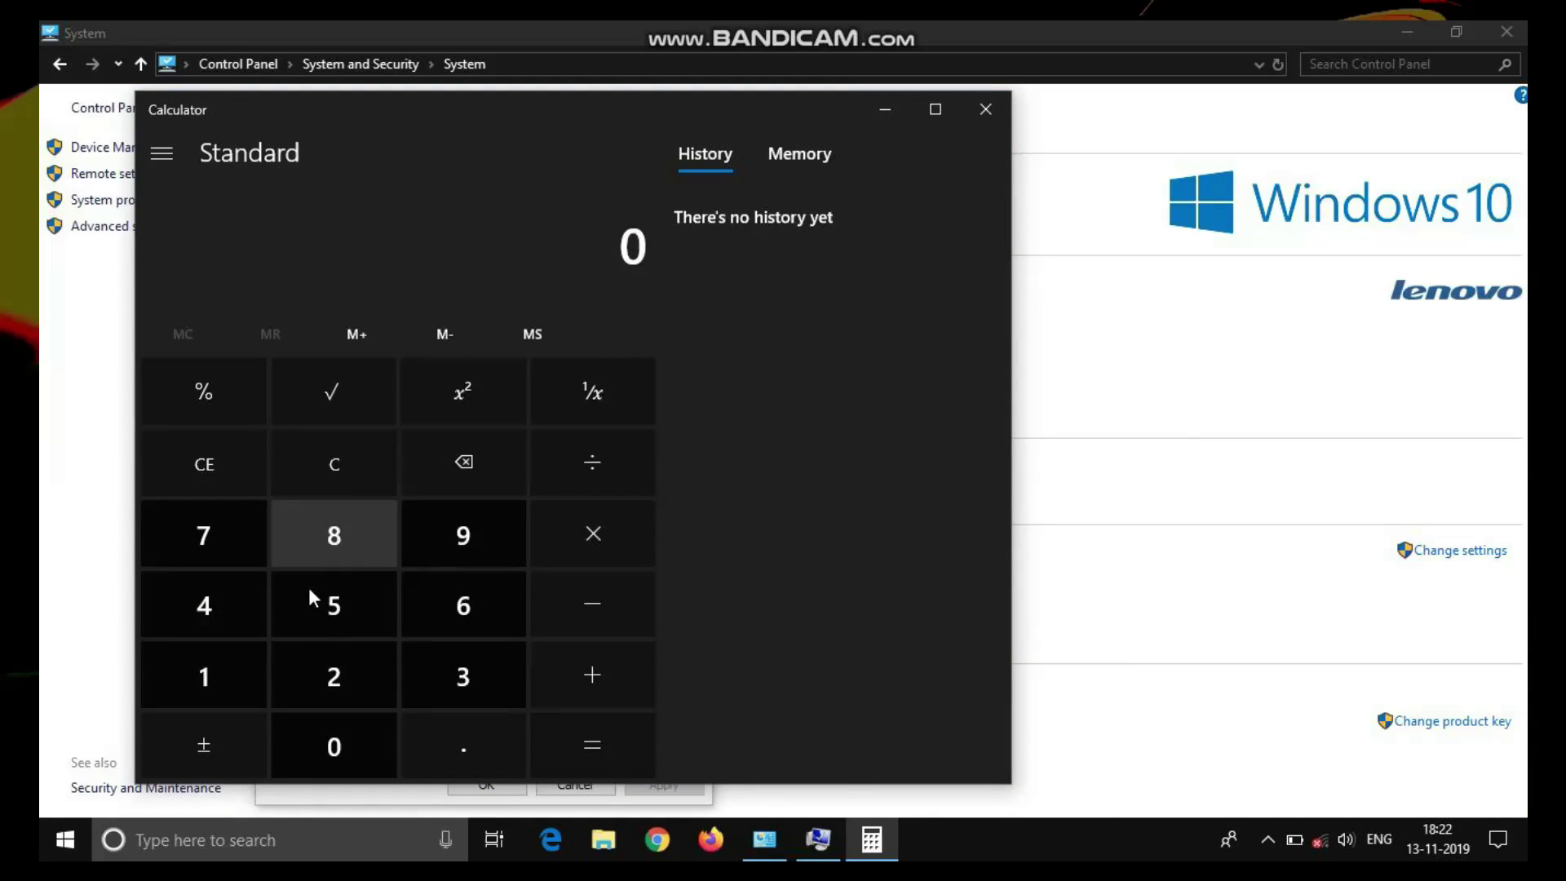
click(227, 658)
click(315, 675)
click(256, 610)
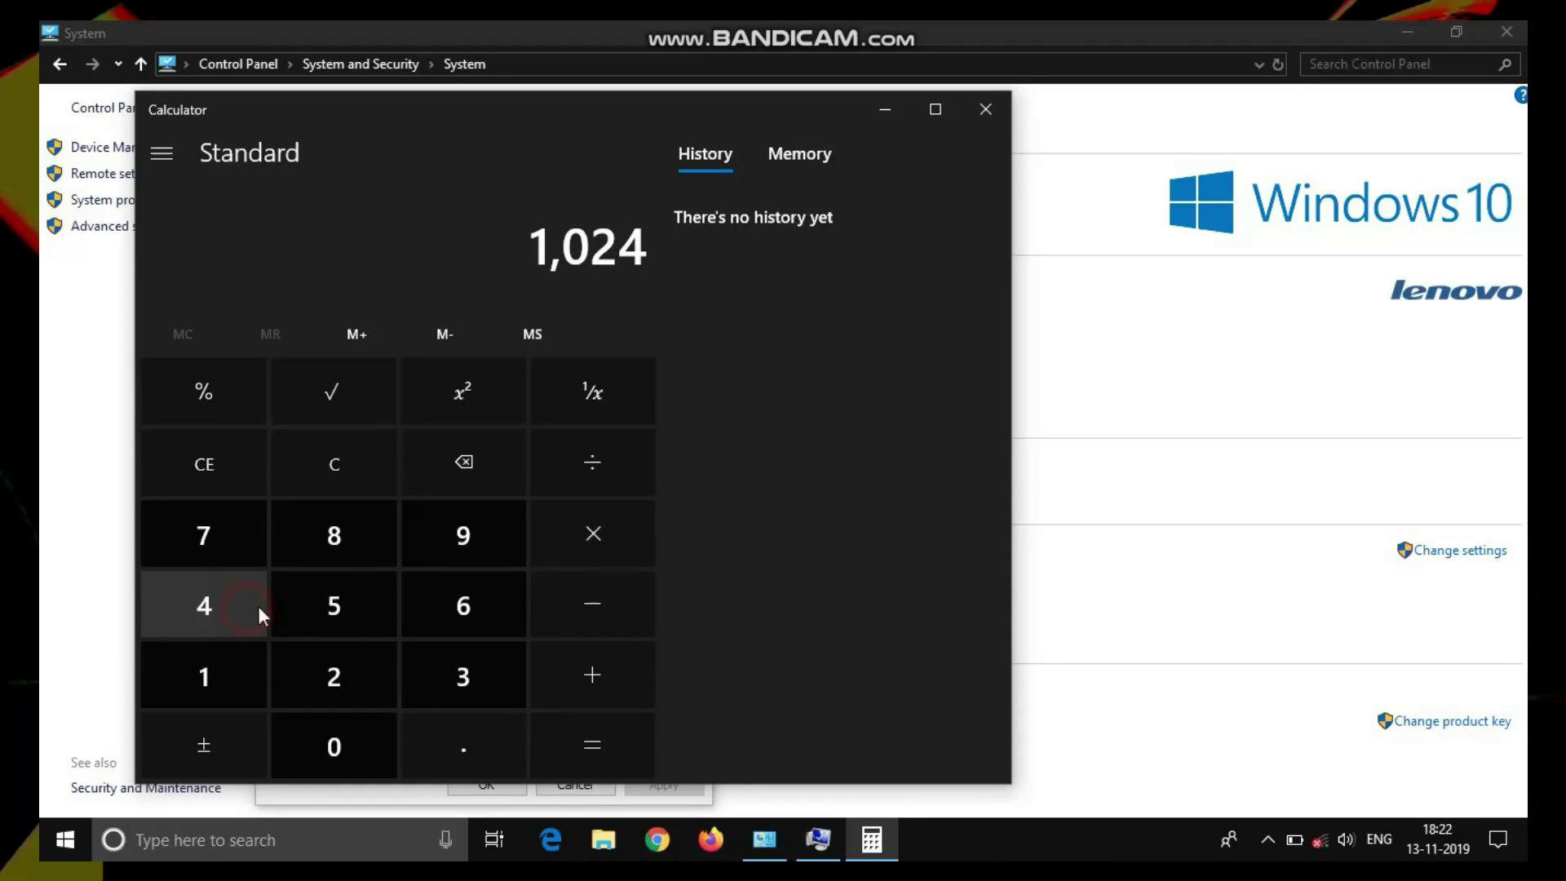
click(575, 531)
click(320, 603)
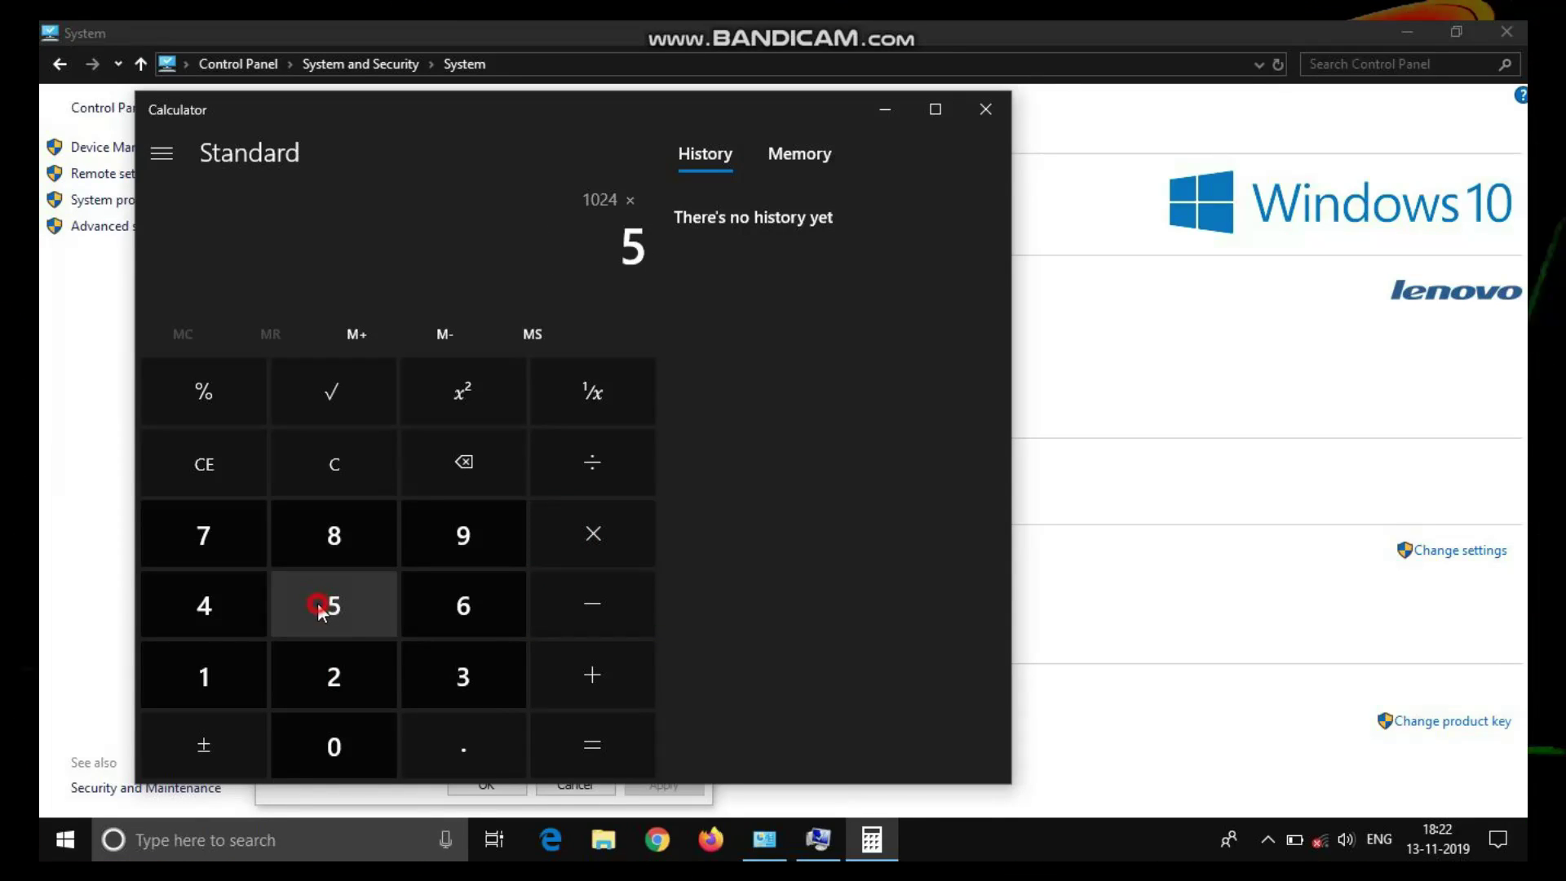
click(563, 732)
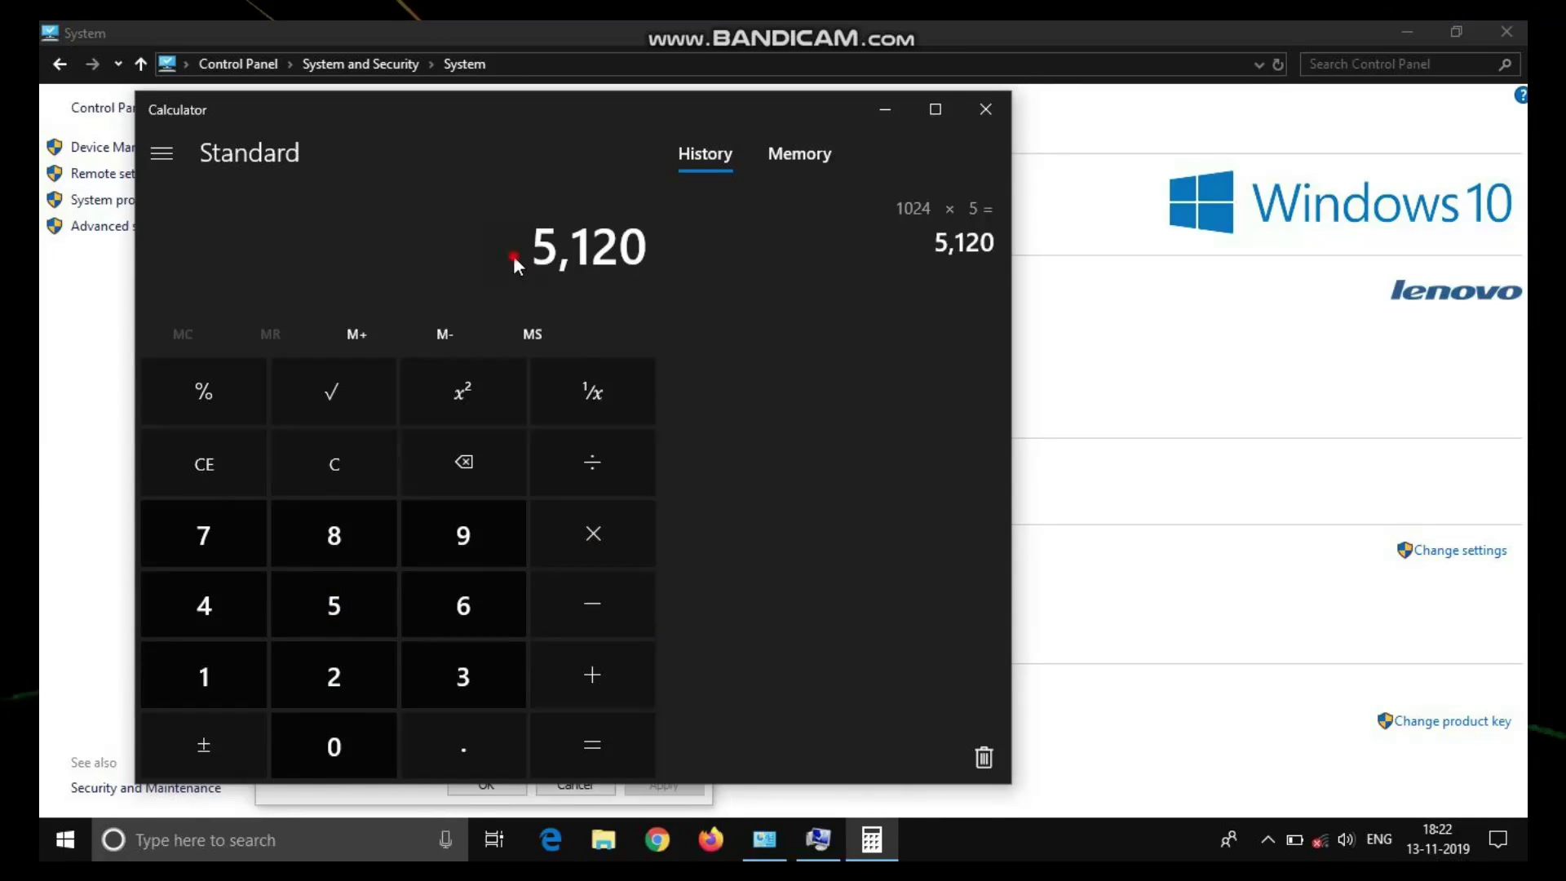
click(965, 118)
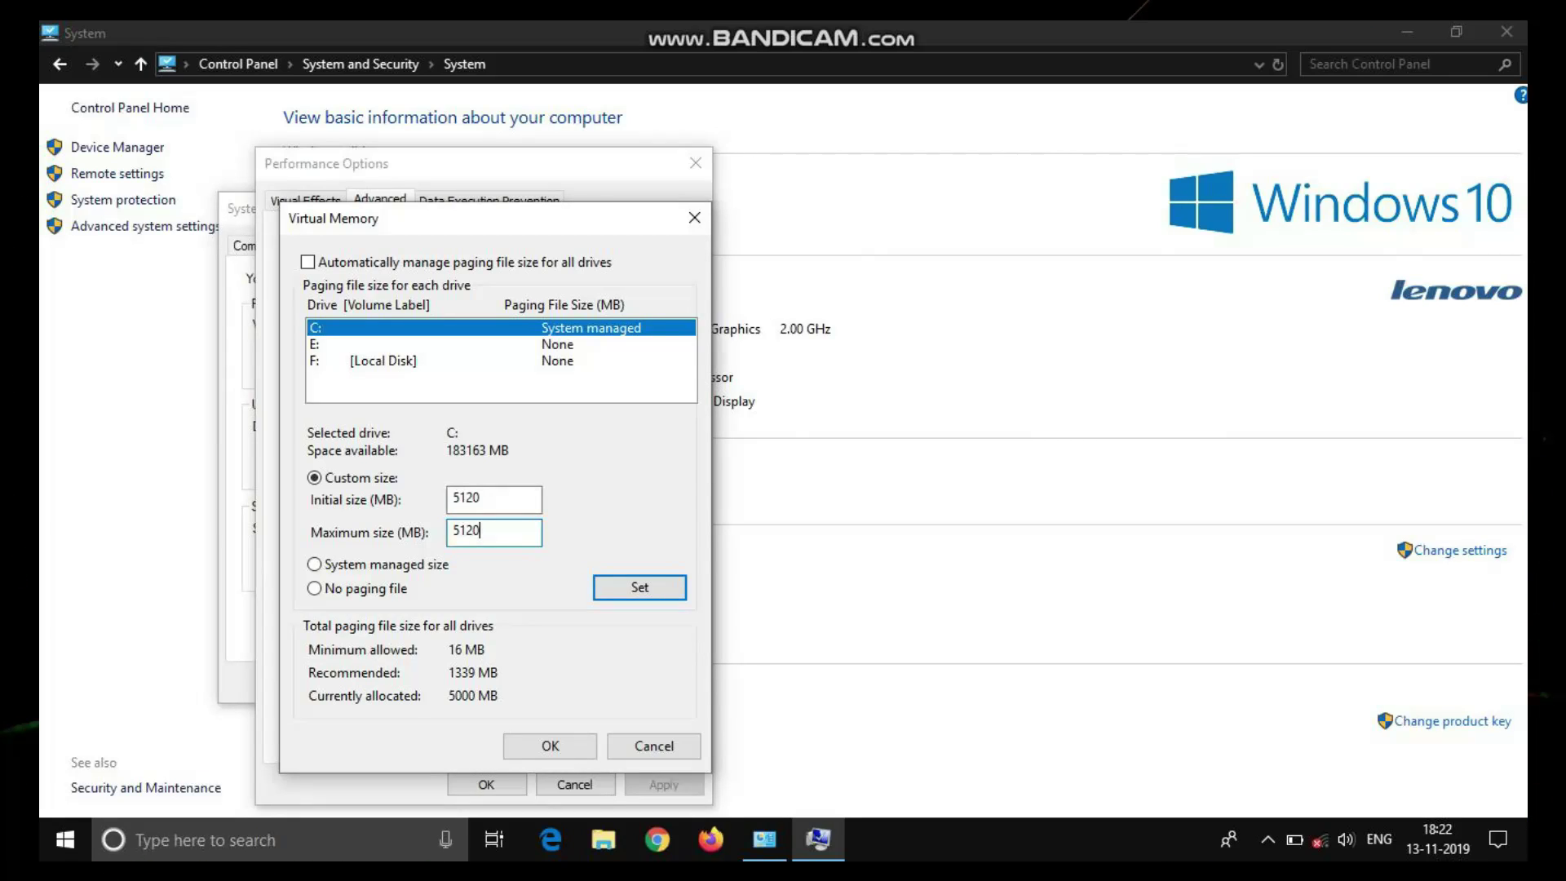
Step: Set drive C's paging file to 5120 MB initial and maximum size, confirm the changes, and close the system settings
click(613, 588)
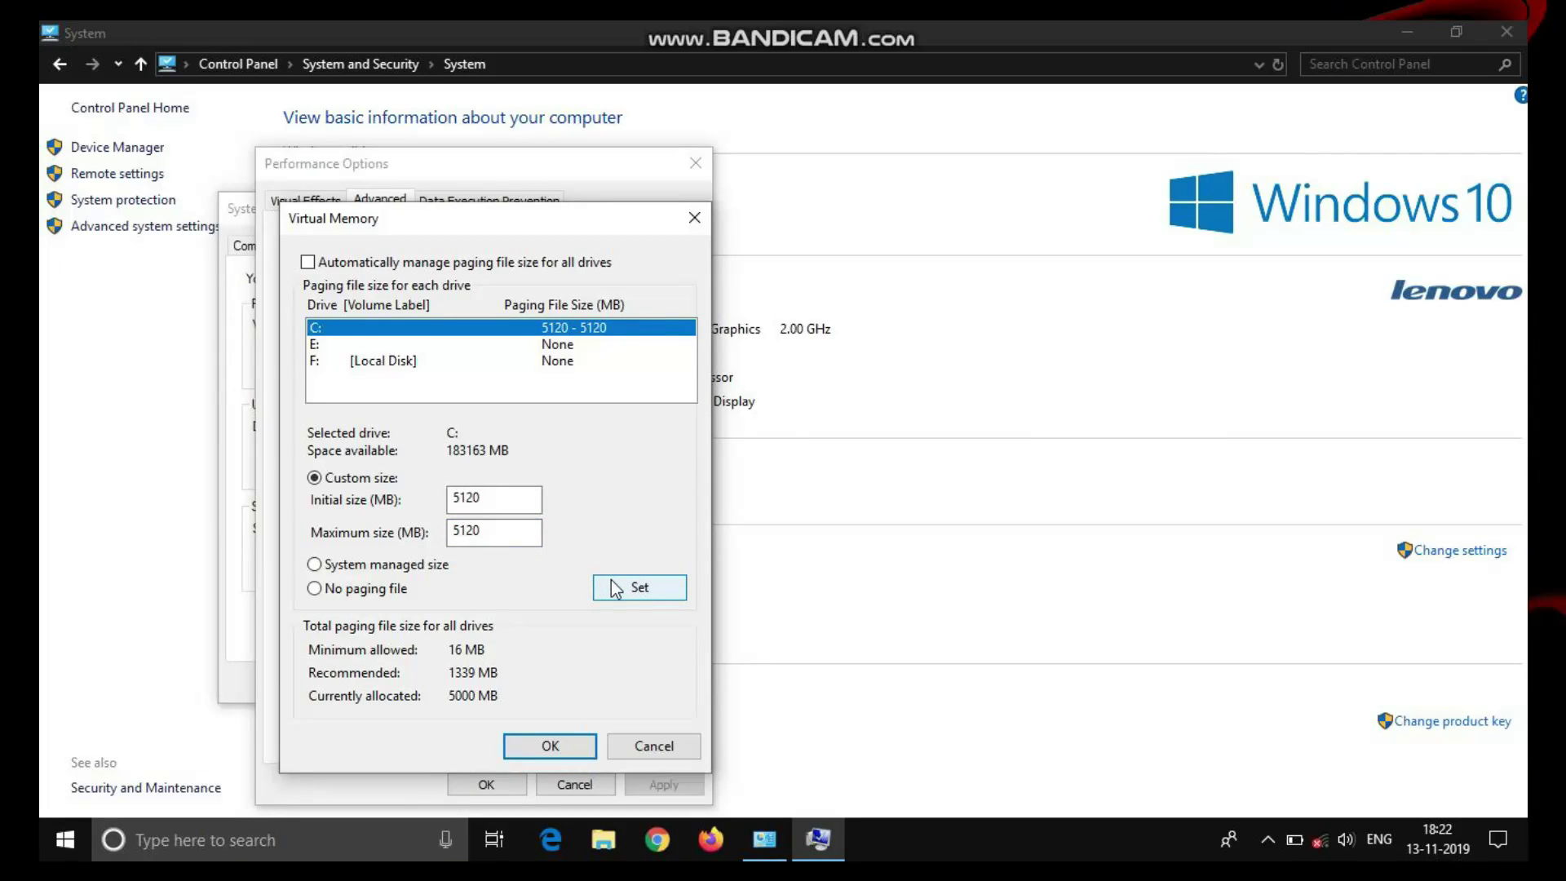
click(572, 346)
click(571, 361)
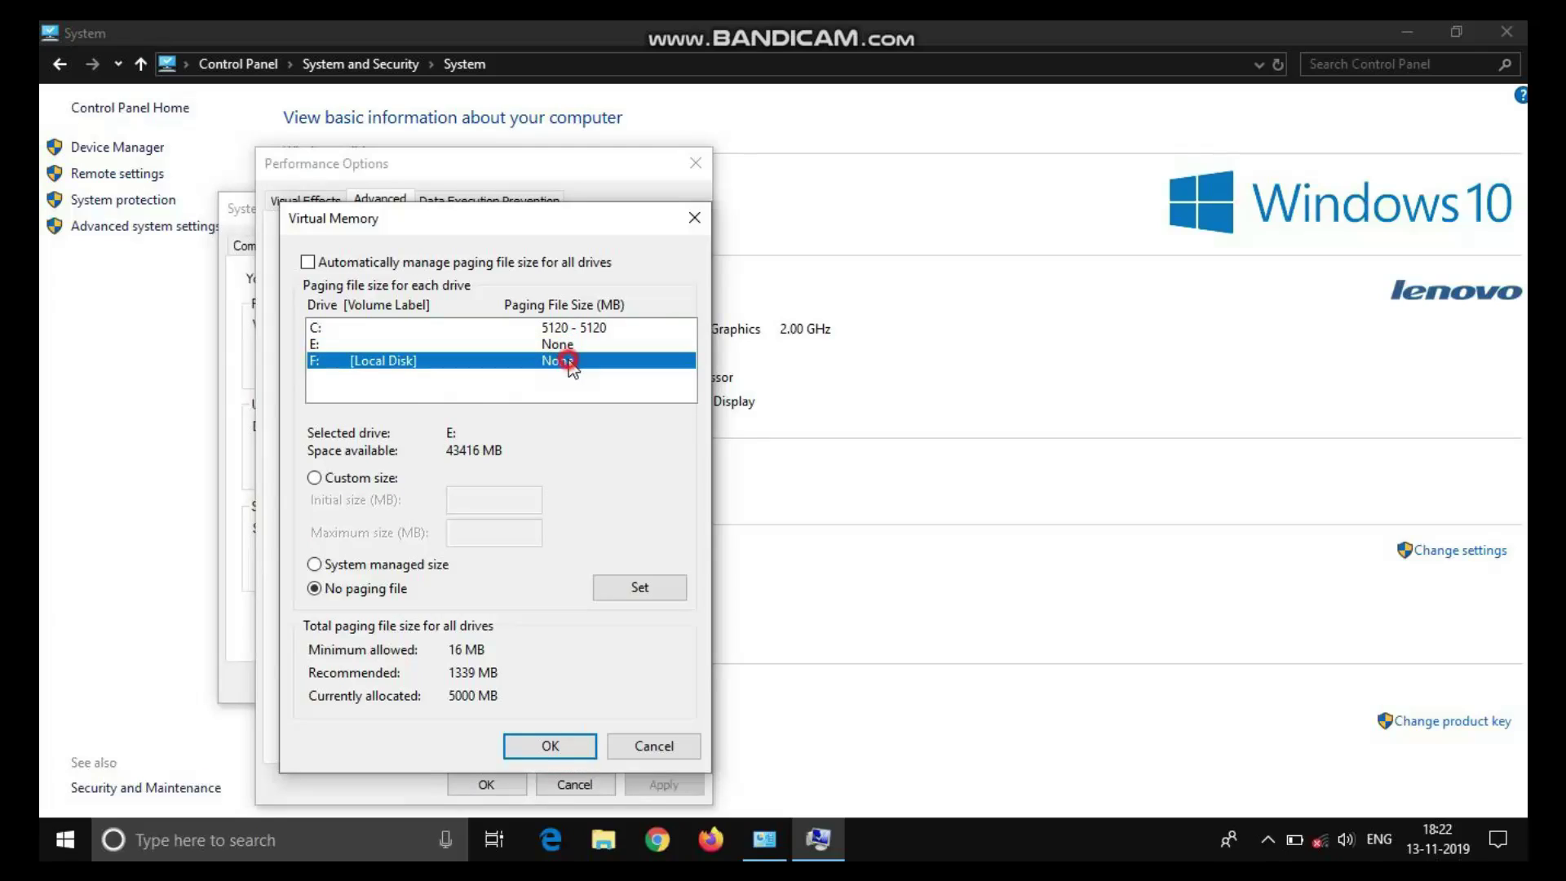
click(578, 346)
click(575, 328)
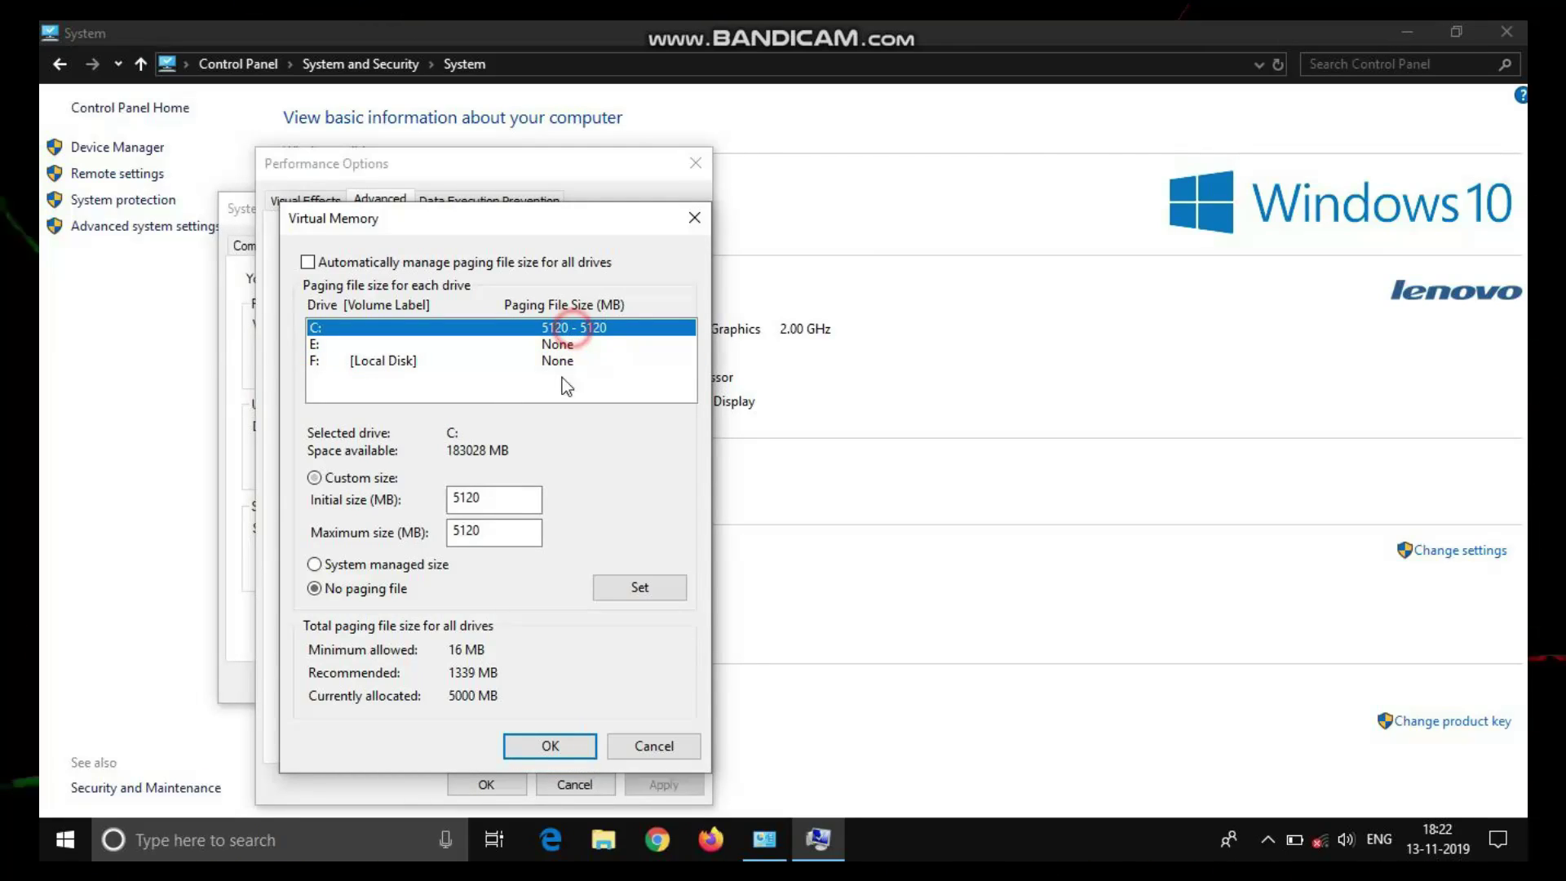
click(561, 740)
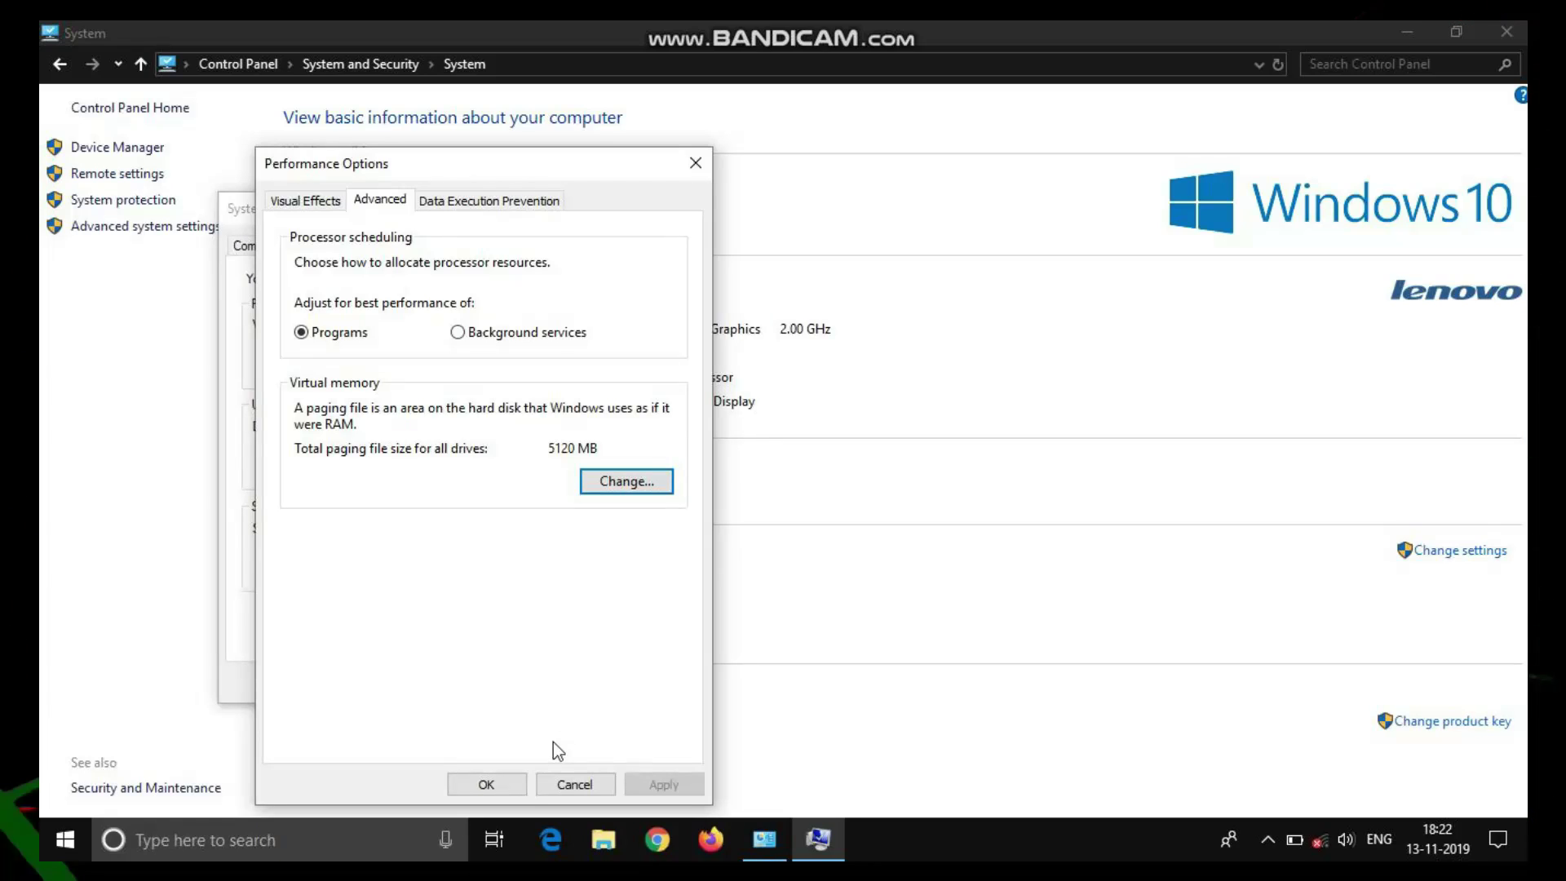
click(489, 784)
click(447, 682)
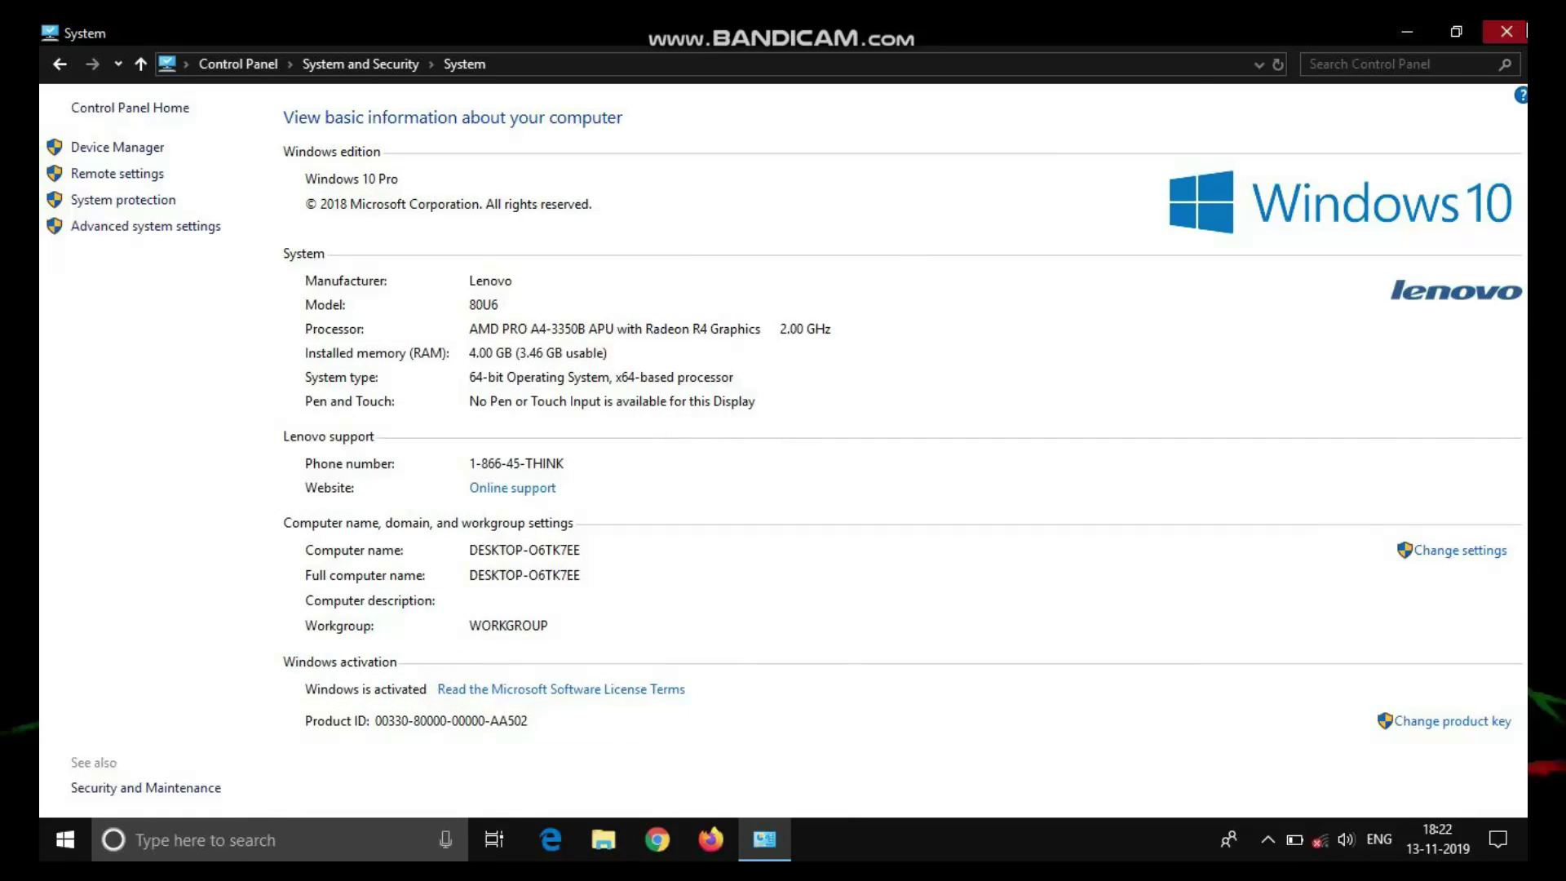
click(1507, 31)
right_click(585, 295)
click(612, 354)
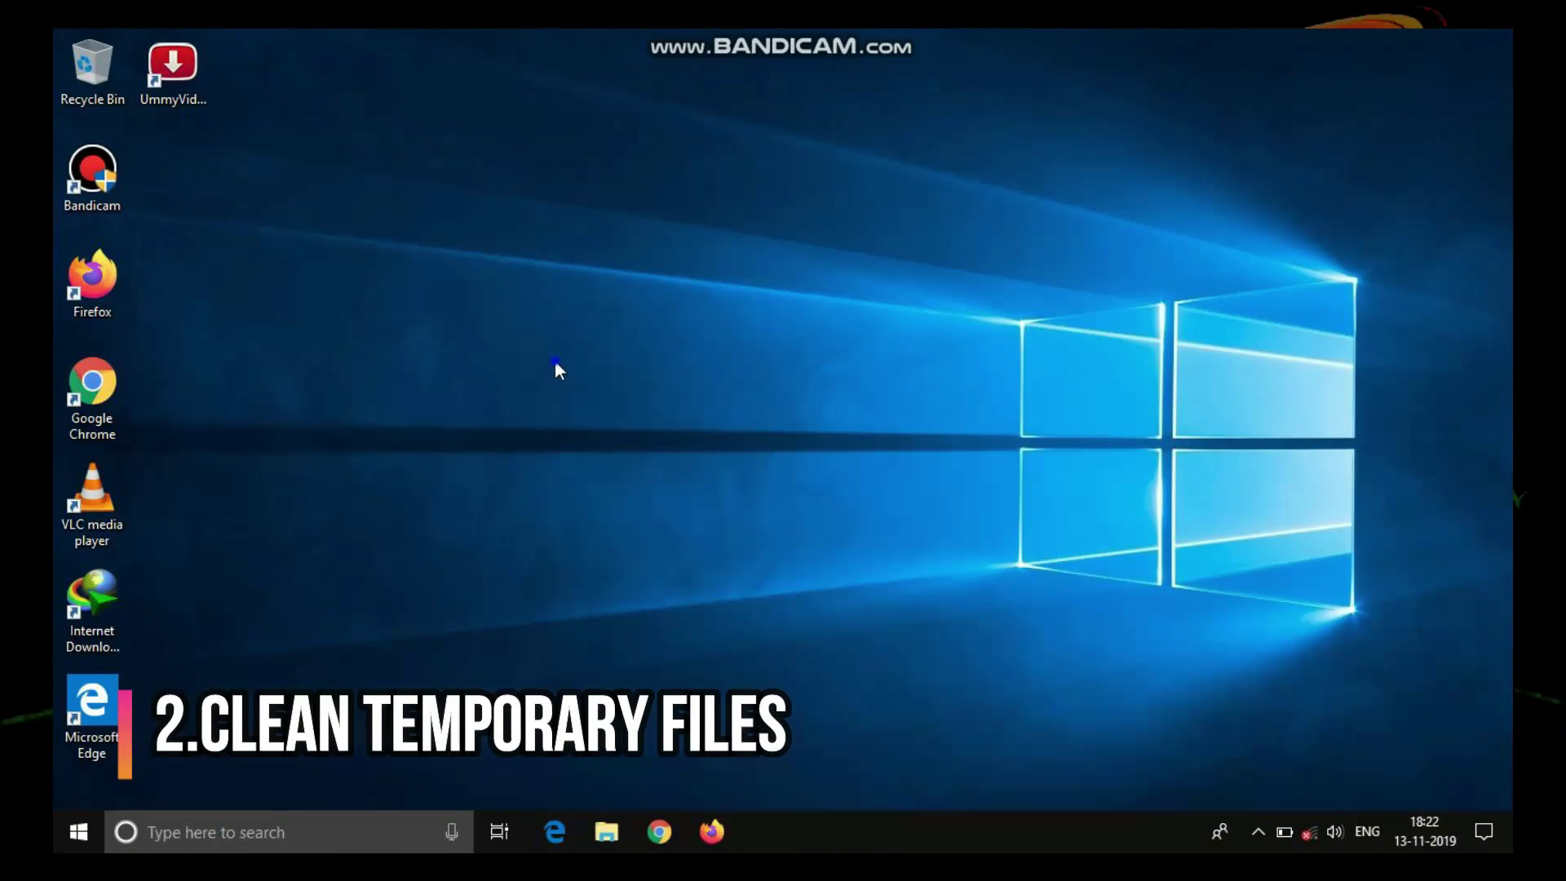
right_click(555, 361)
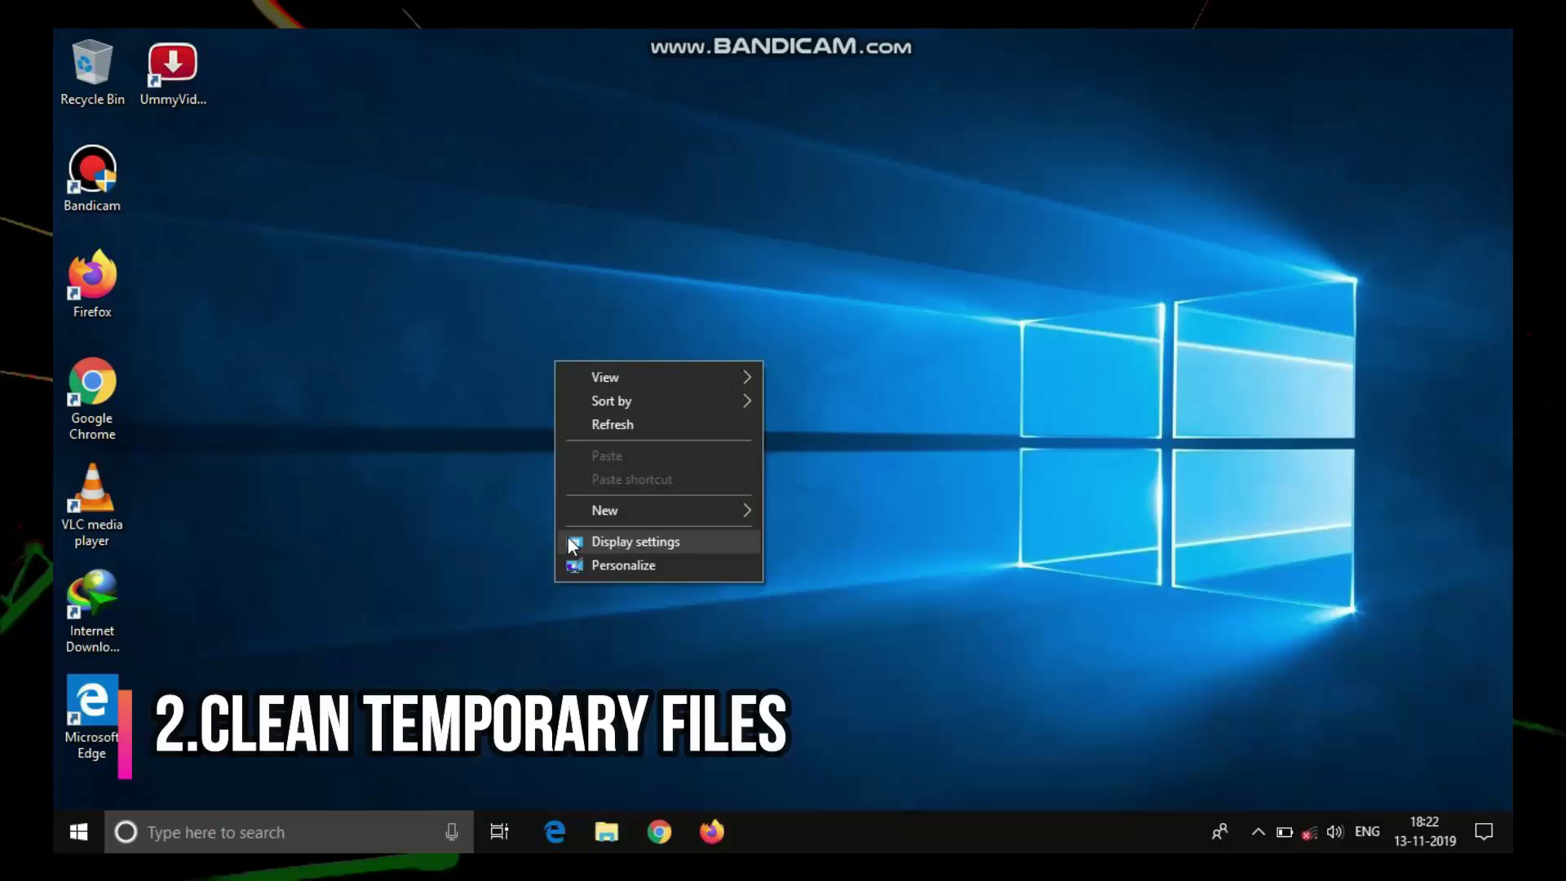
right_click(465, 259)
click(495, 323)
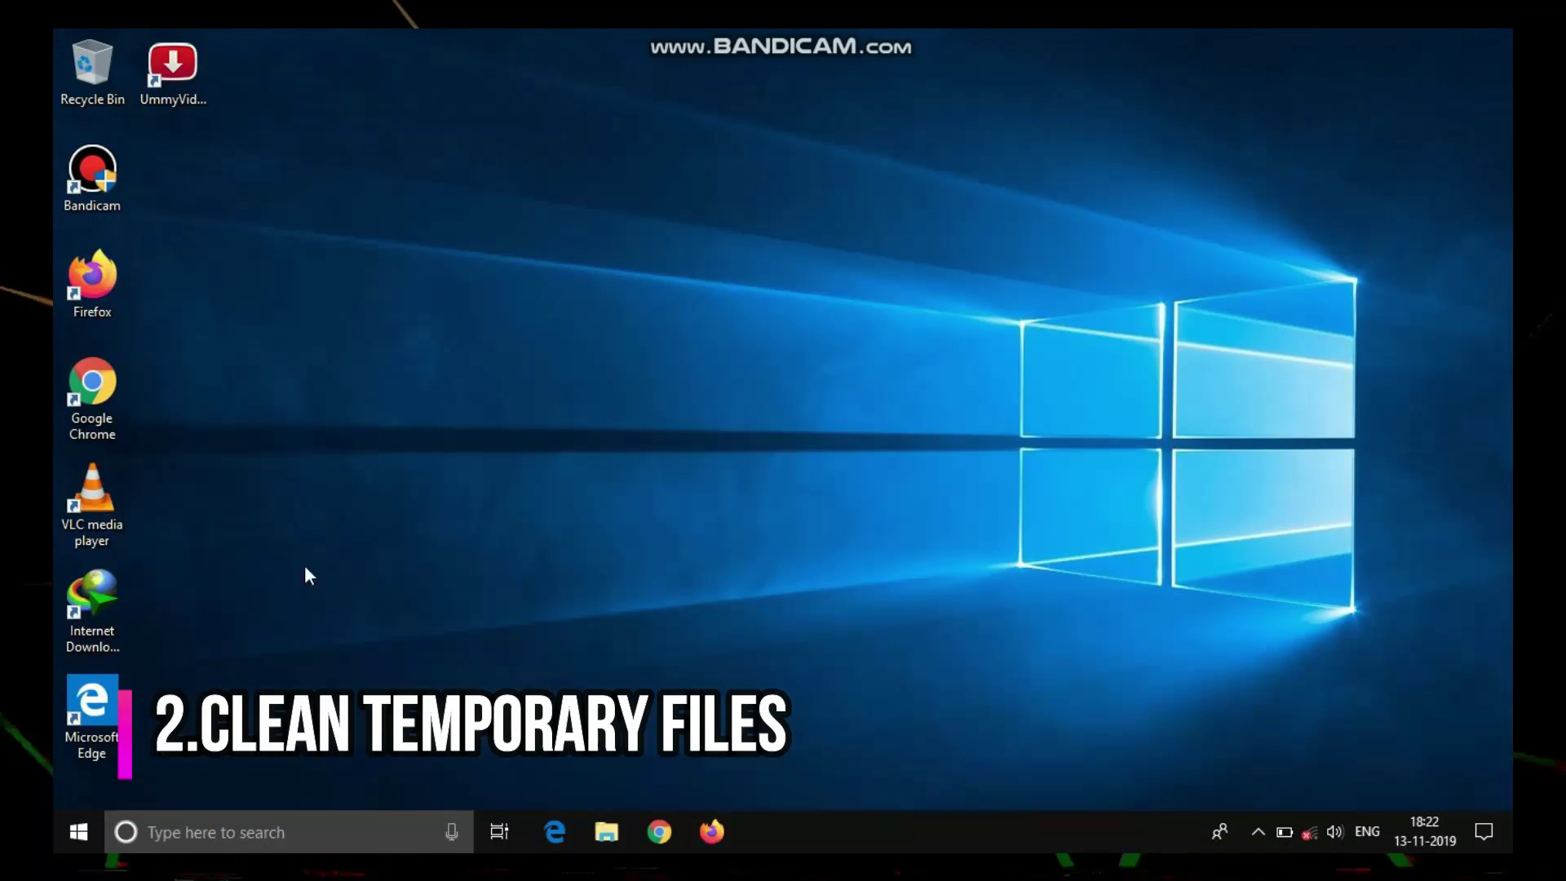
Step: Open the Free up space now page from the Storage section of the Windows system settings
click(58, 830)
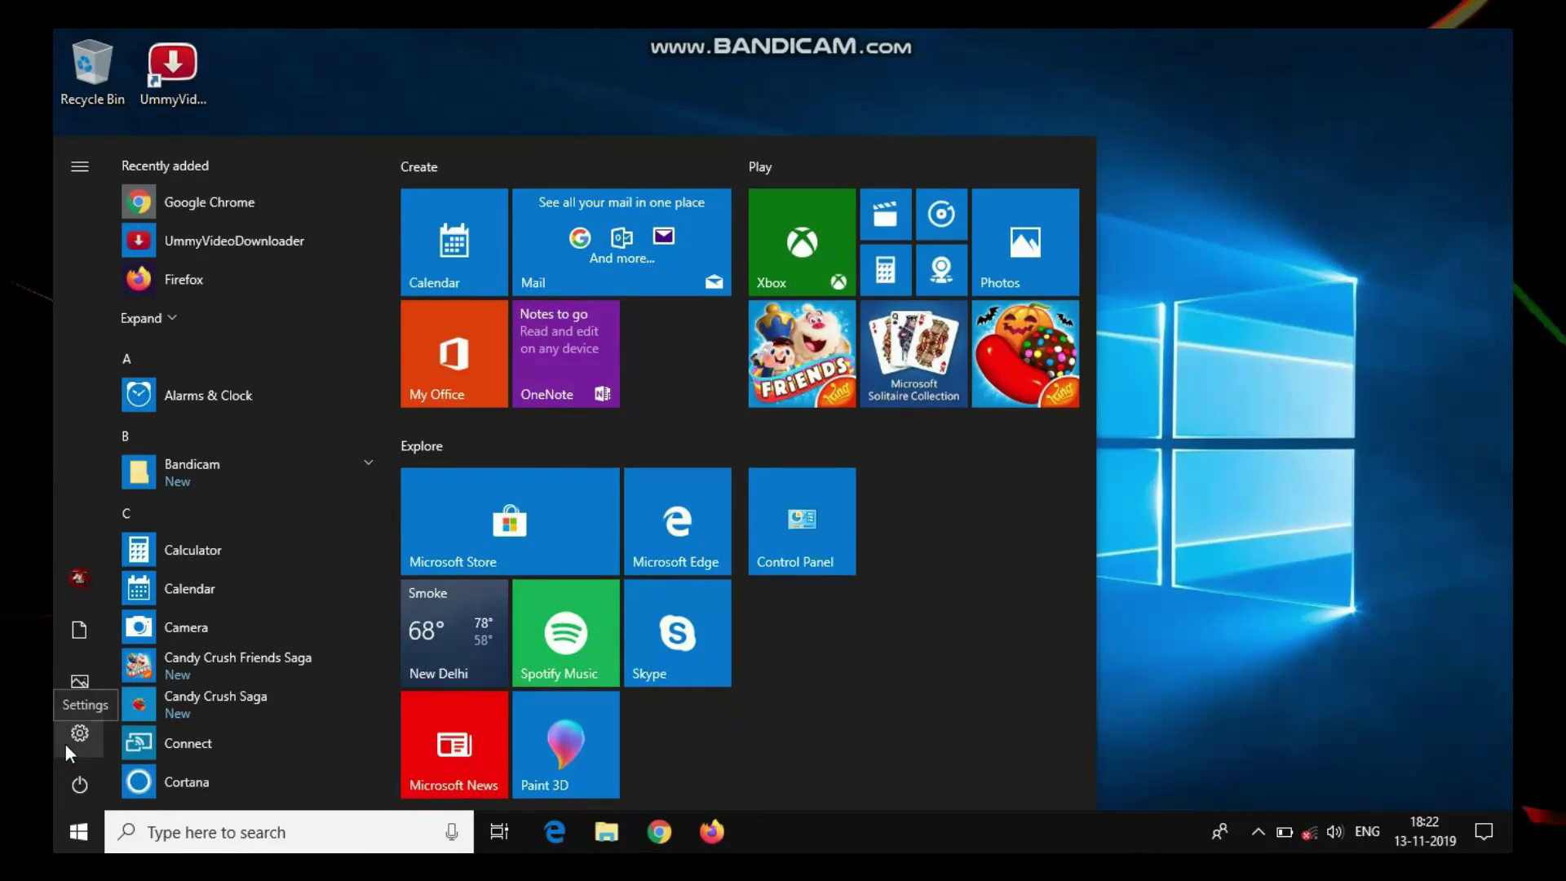
click(79, 733)
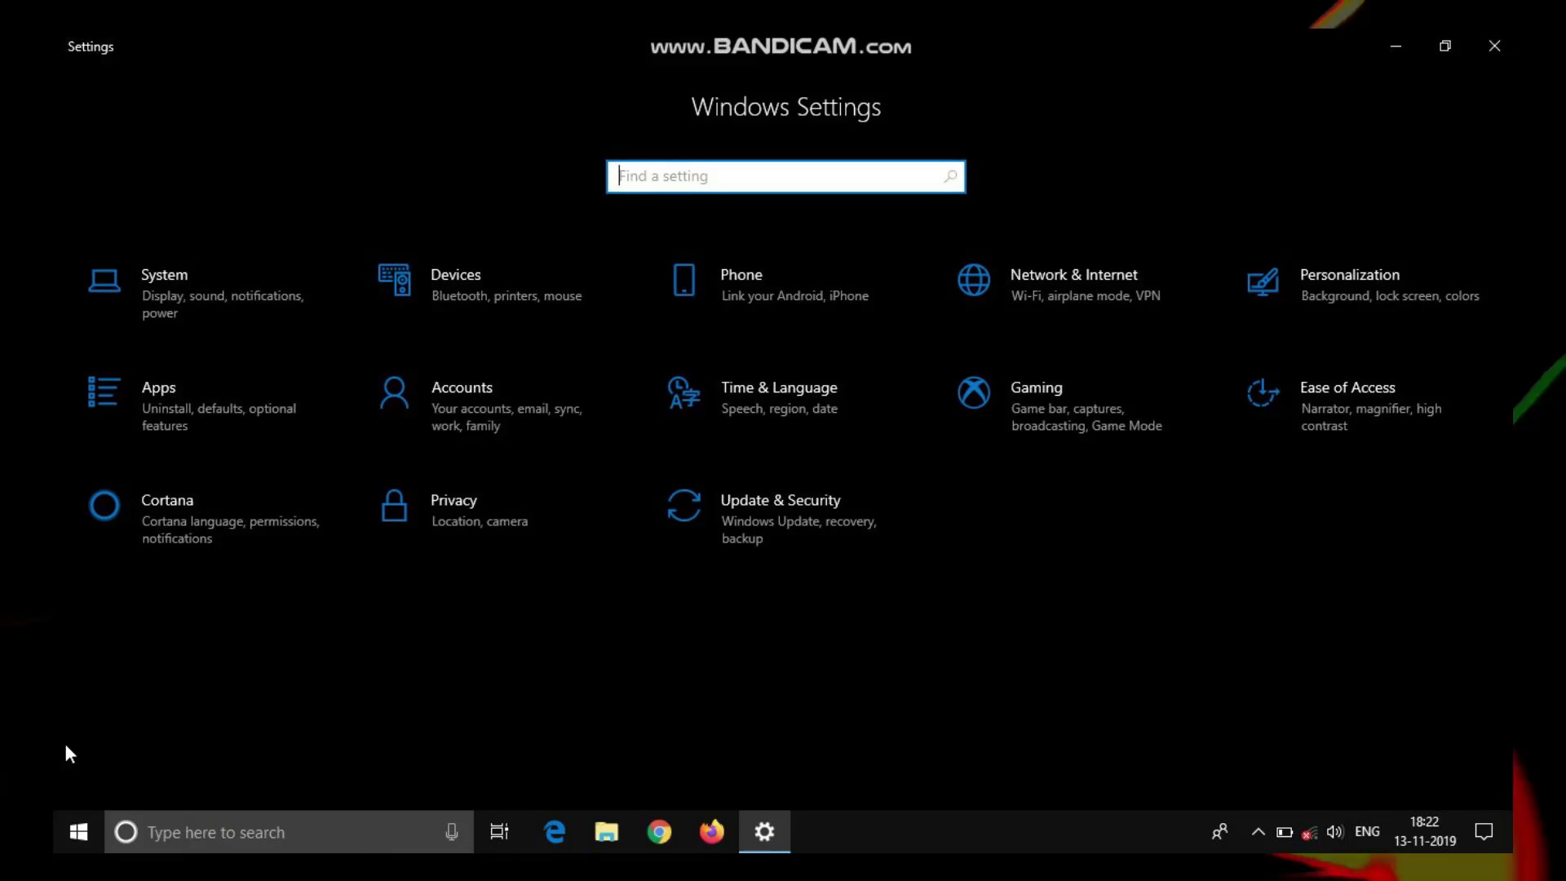
click(193, 302)
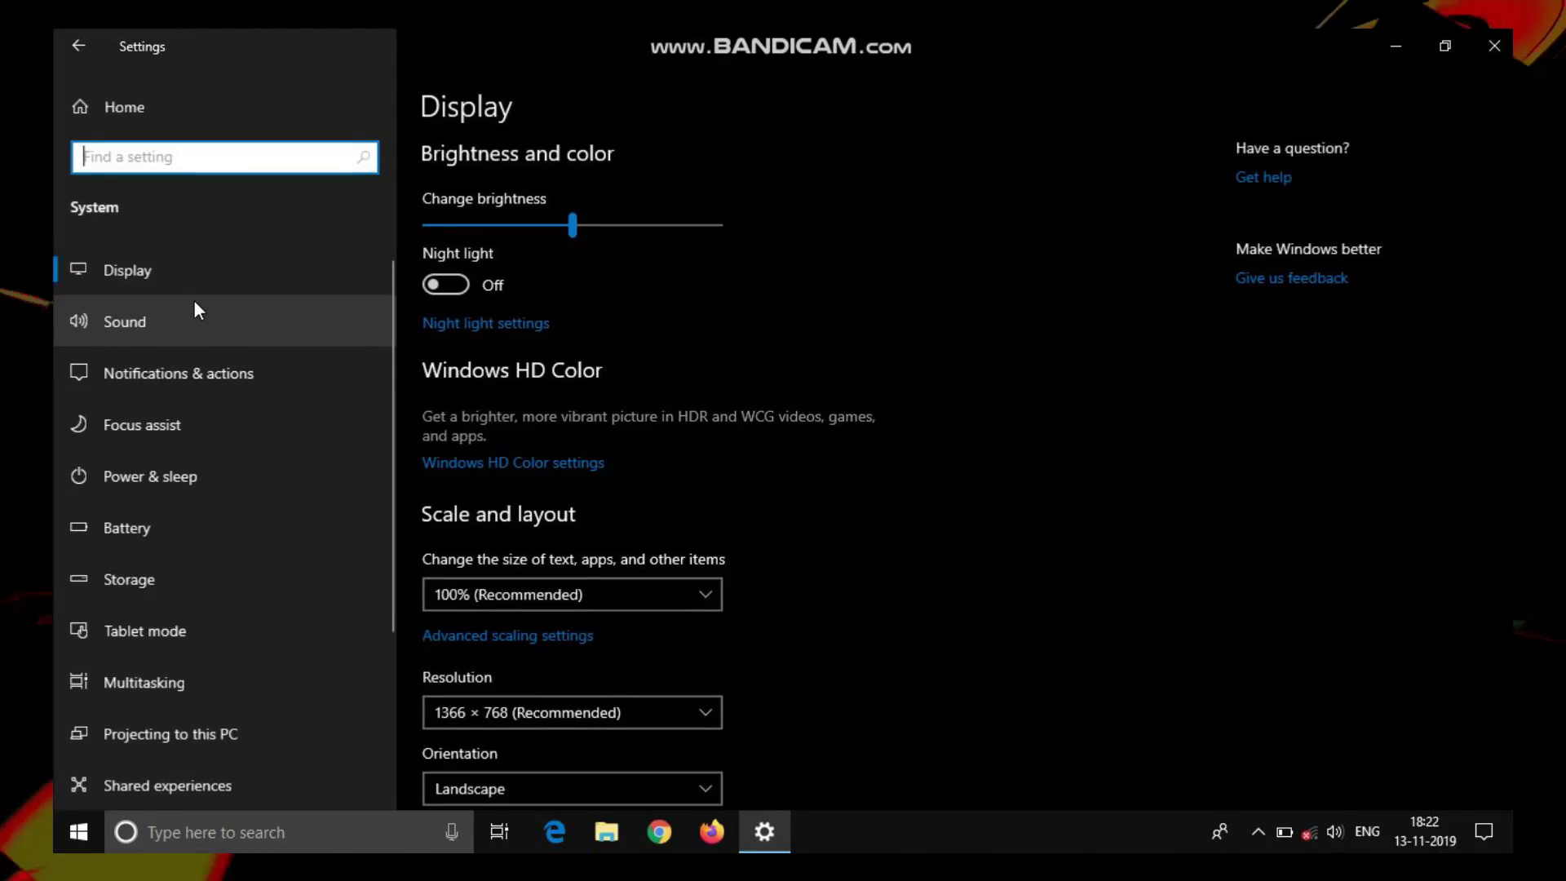
click(173, 581)
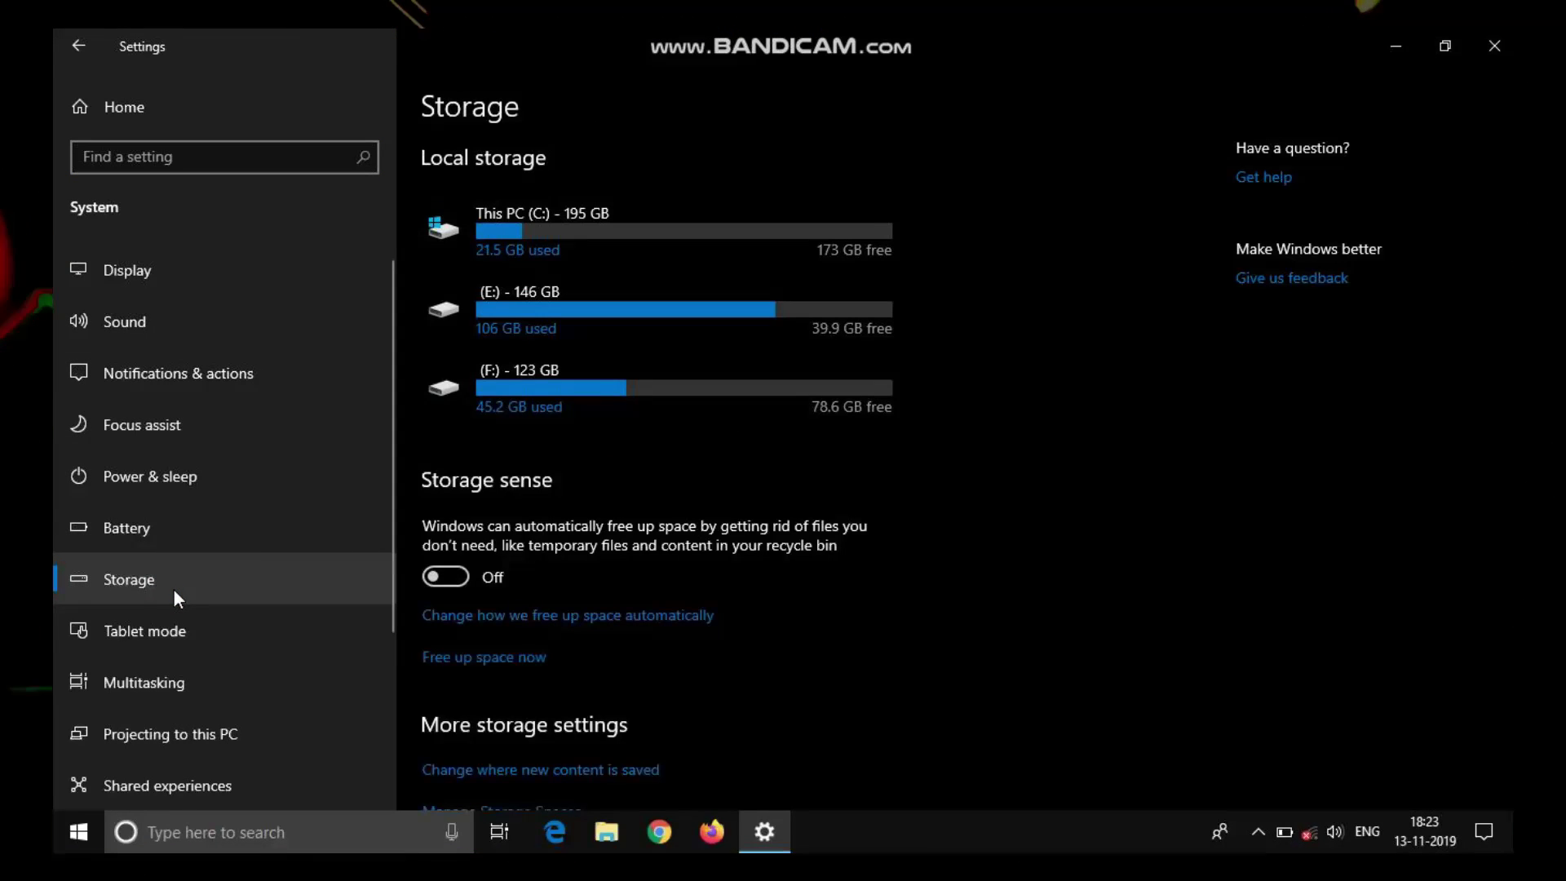
scroll(644, 571, down, 2)
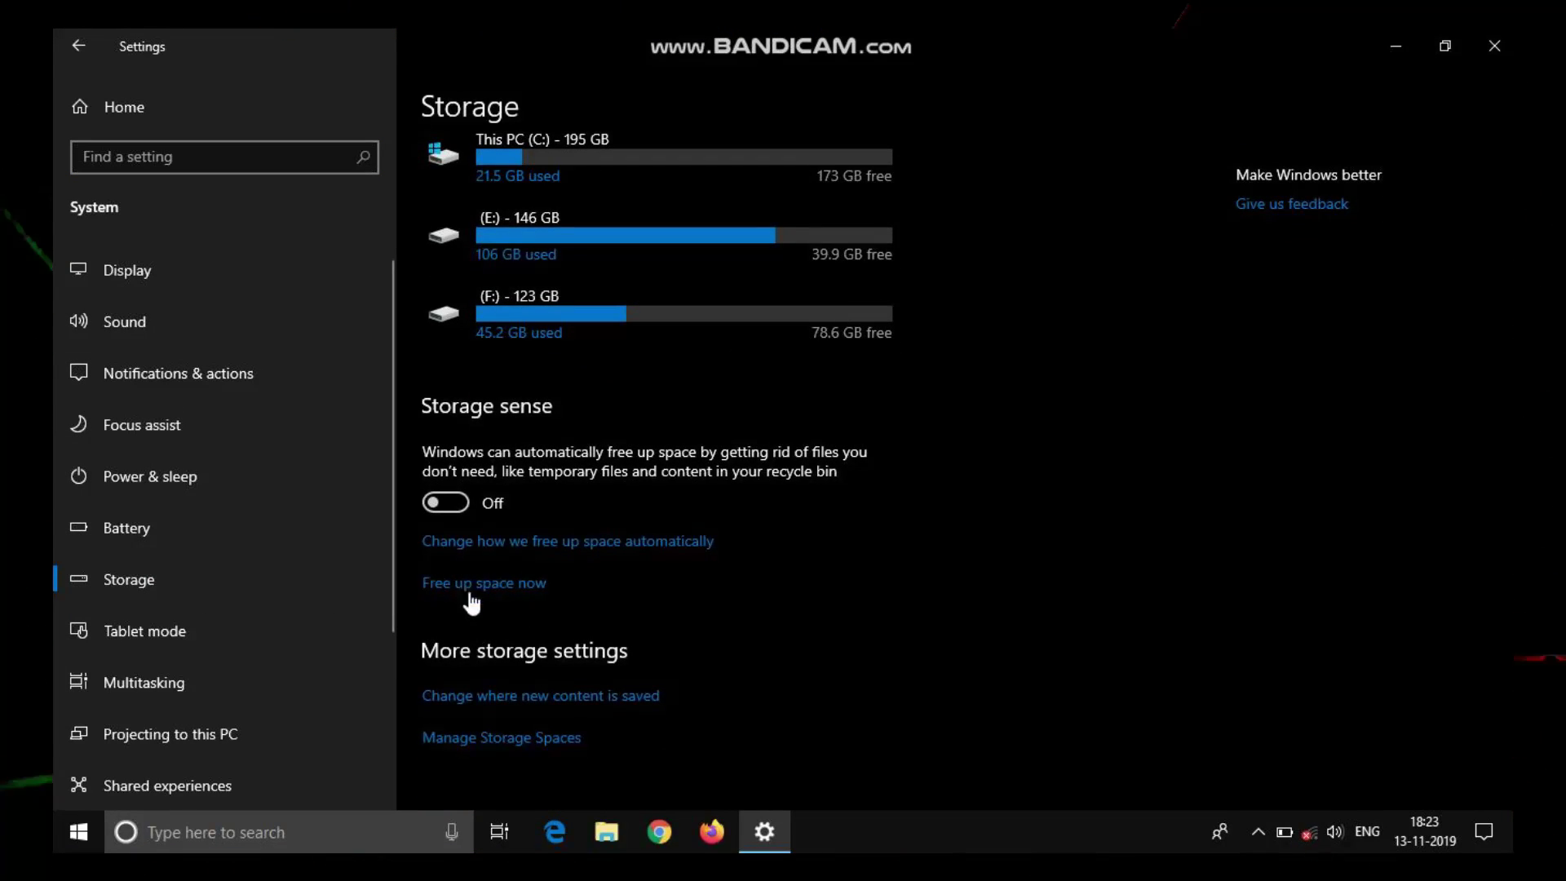
click(486, 584)
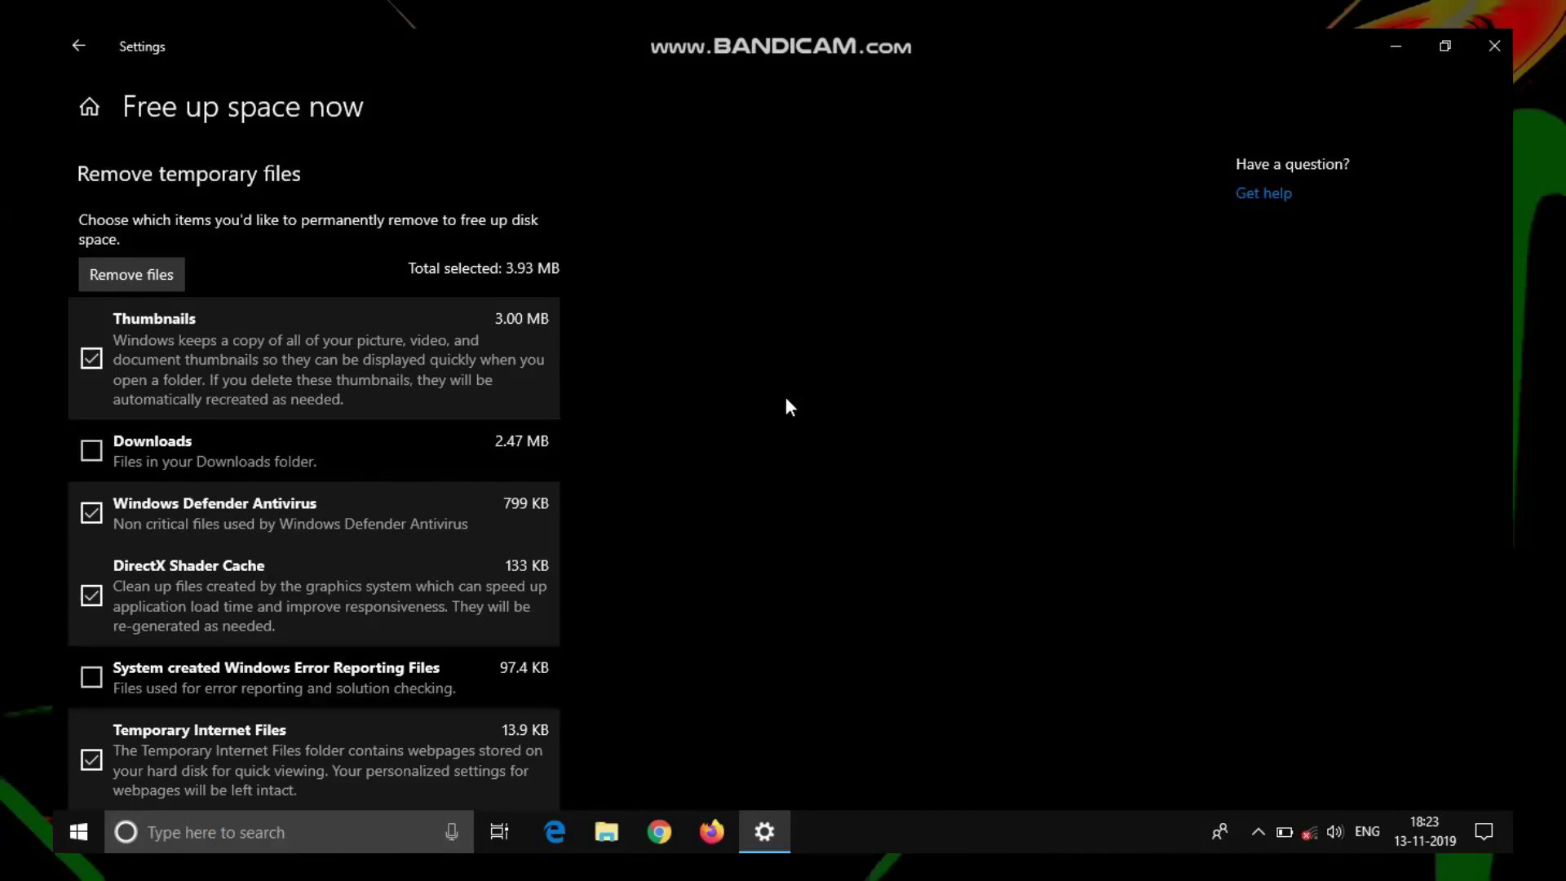
Step: Add System created Windows Error Reporting Files to the cleanup selection, remove the selected temporary files, and close Settings
scroll(104, 452, down, 2)
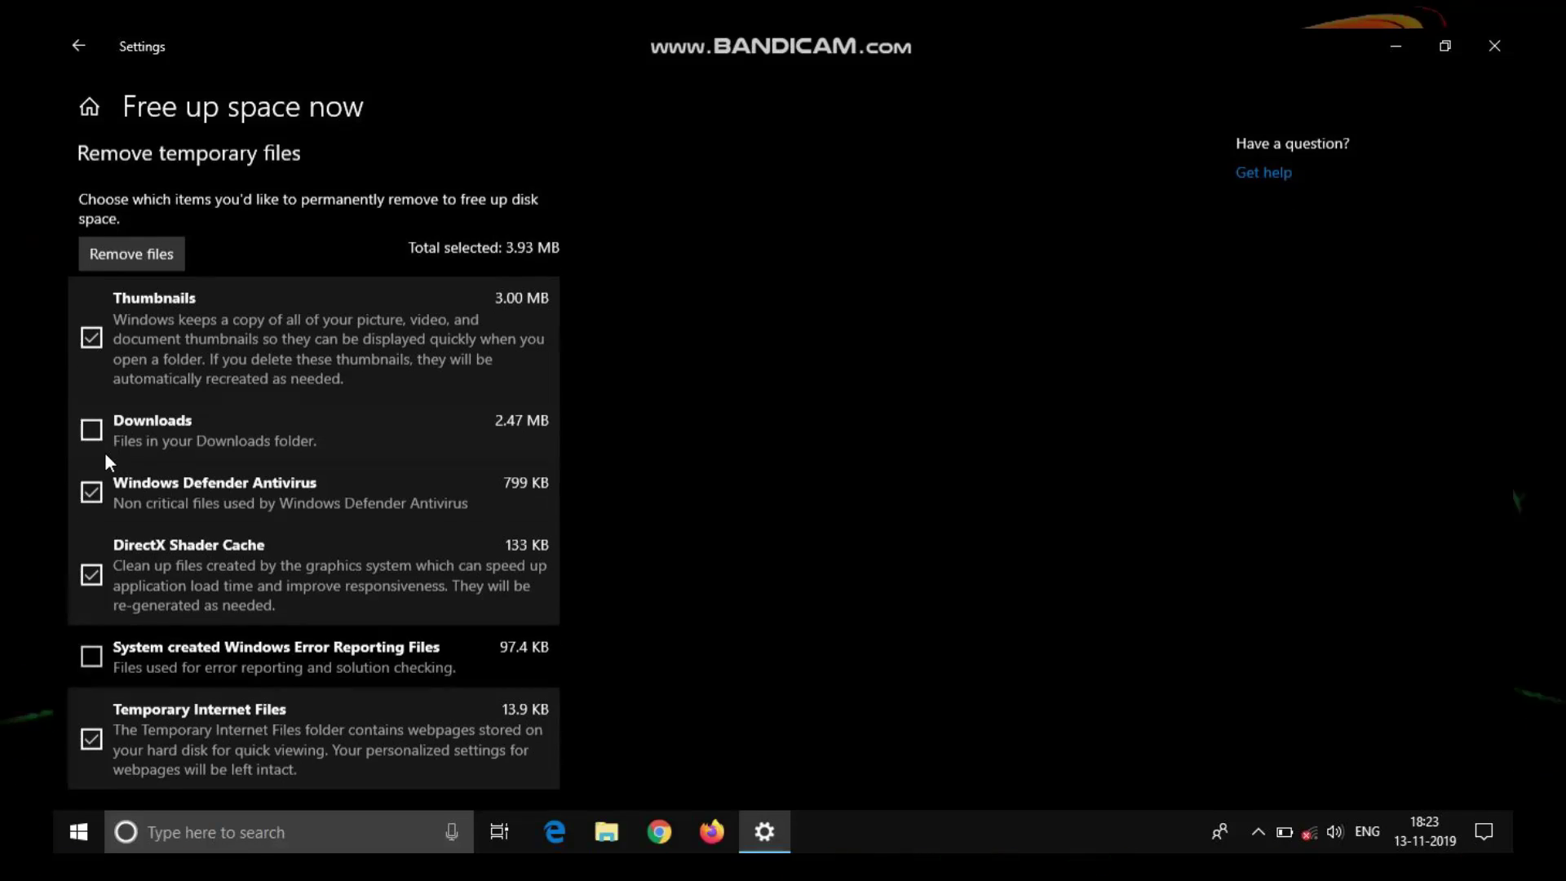
click(92, 619)
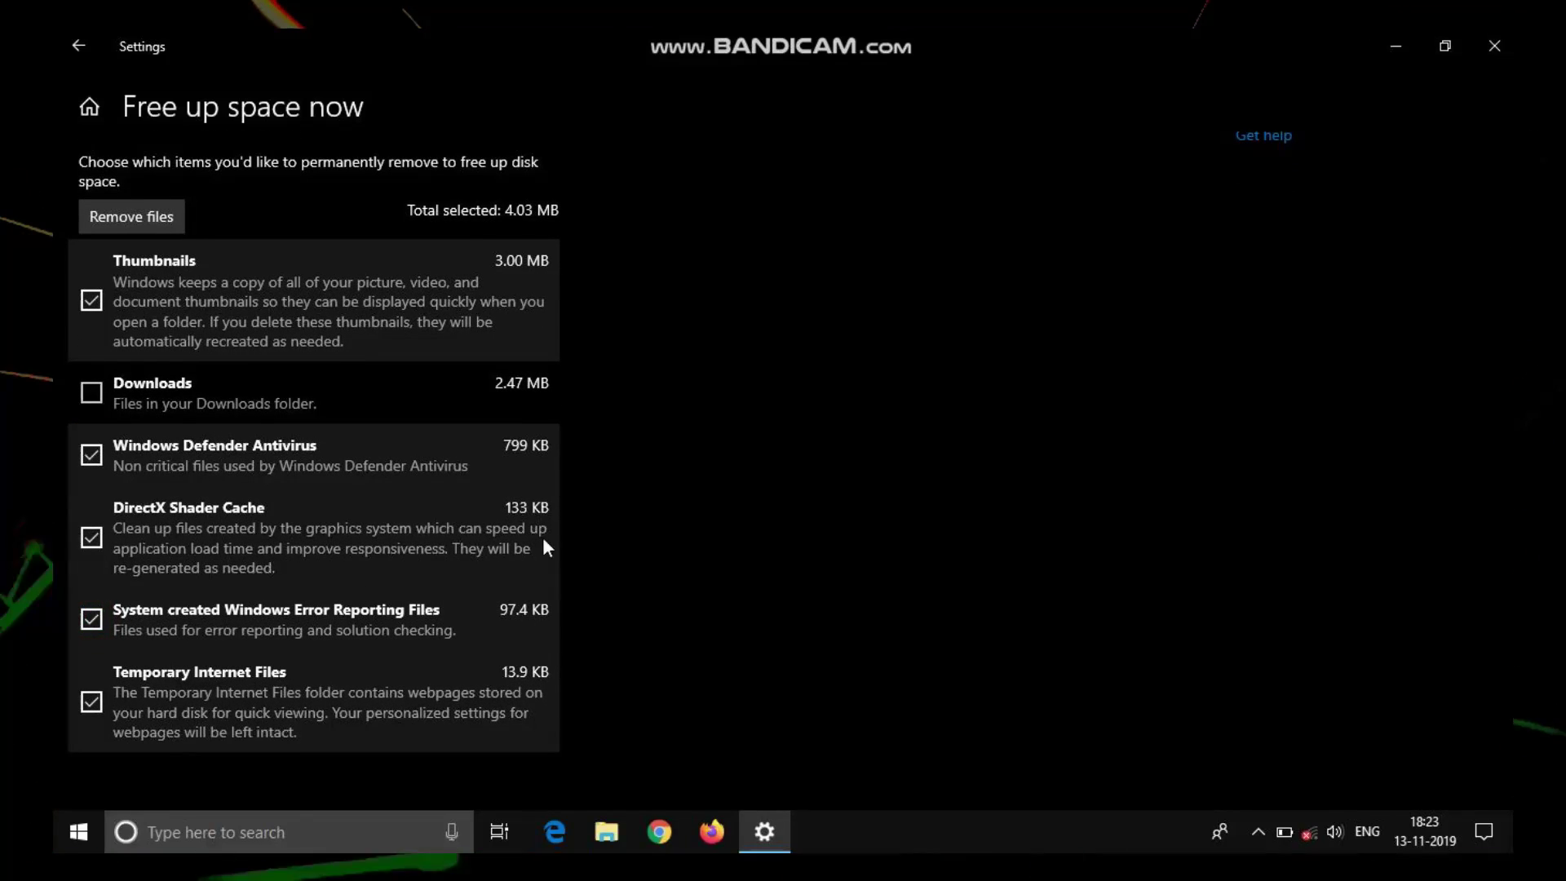
scroll(602, 512, up, 1)
click(141, 266)
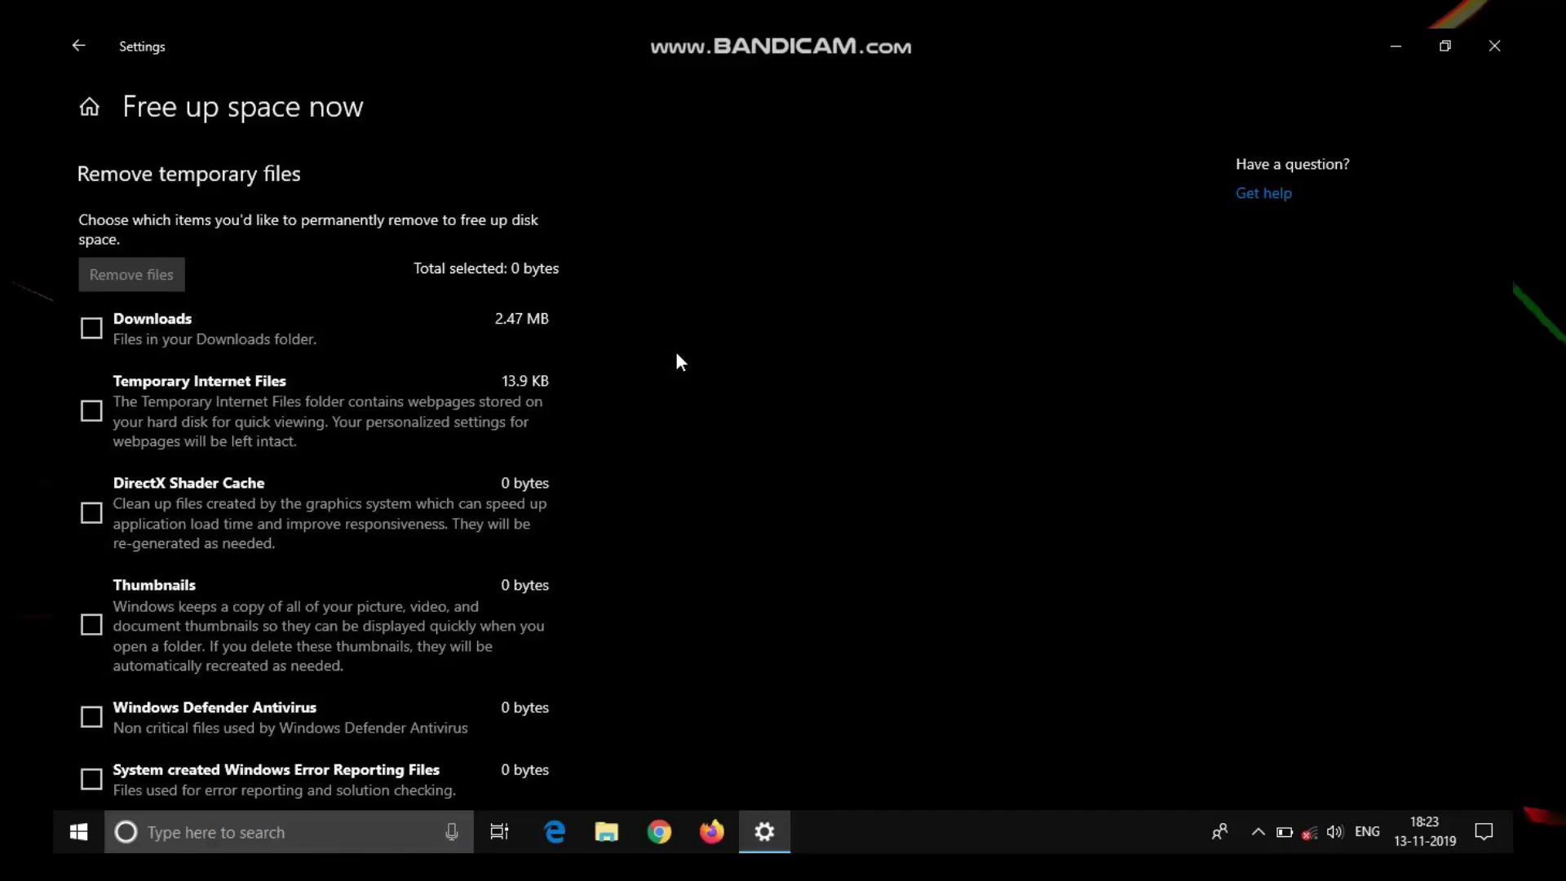
click(1494, 45)
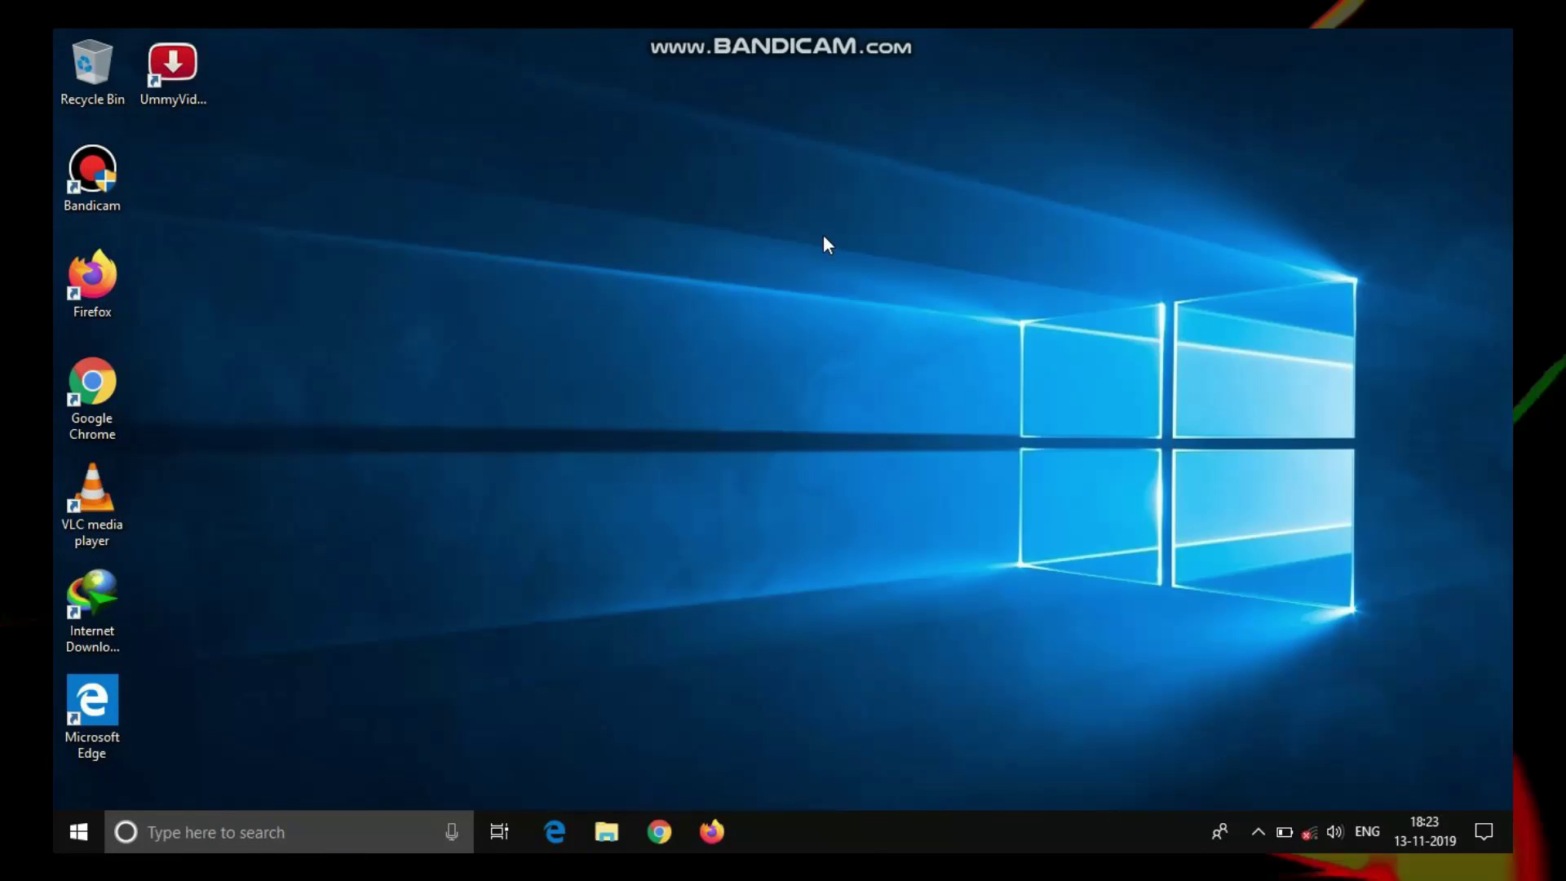
right_click(824, 237)
click(857, 301)
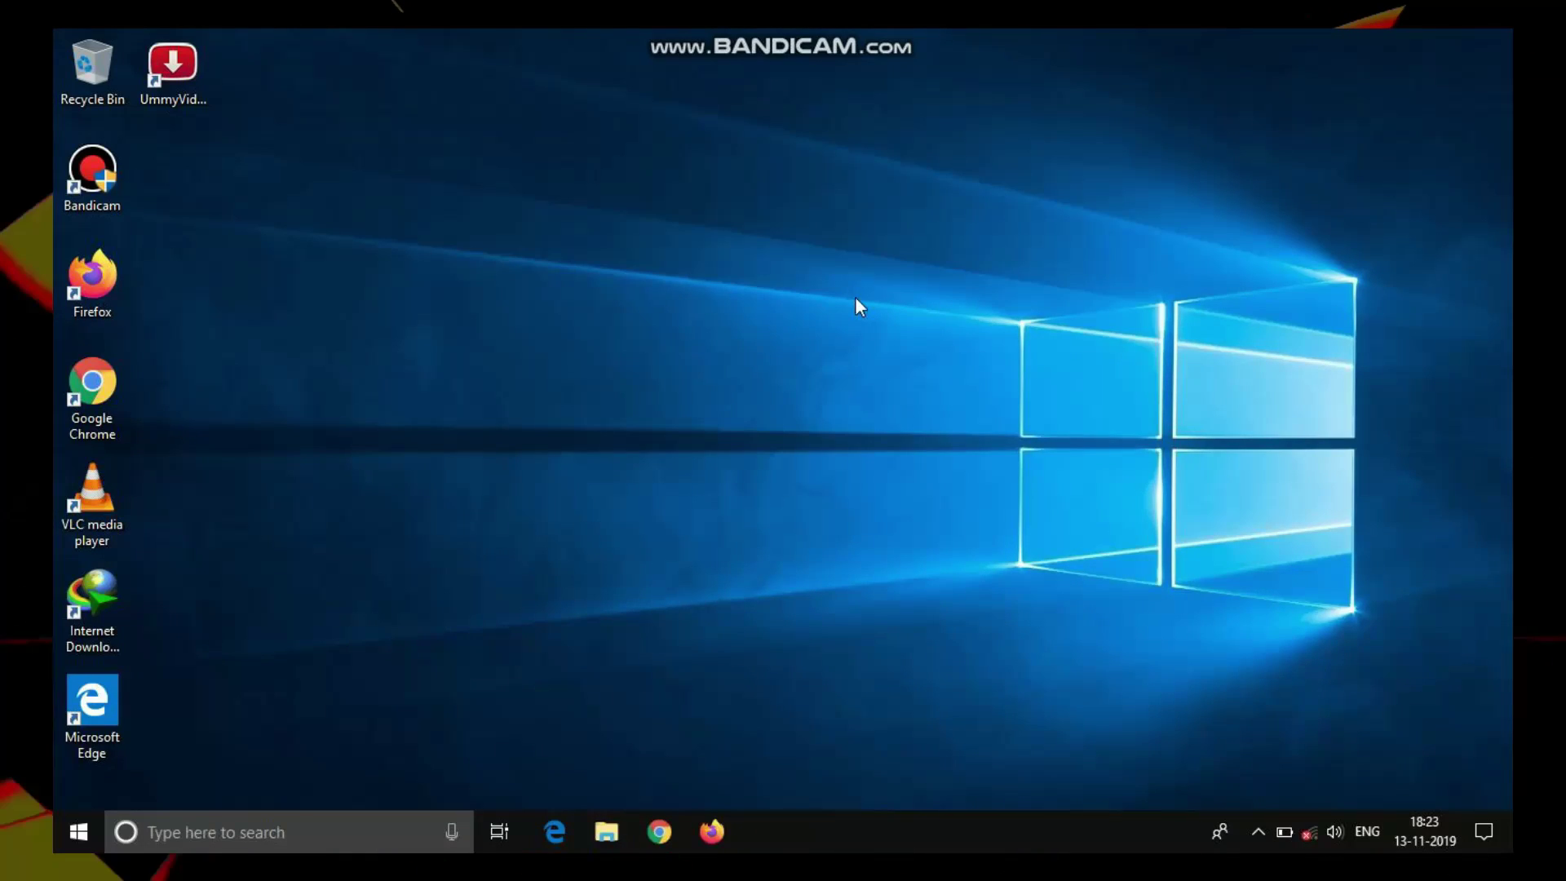
Step: Run the command temp to open the Windows Temp folder
key(super+r)
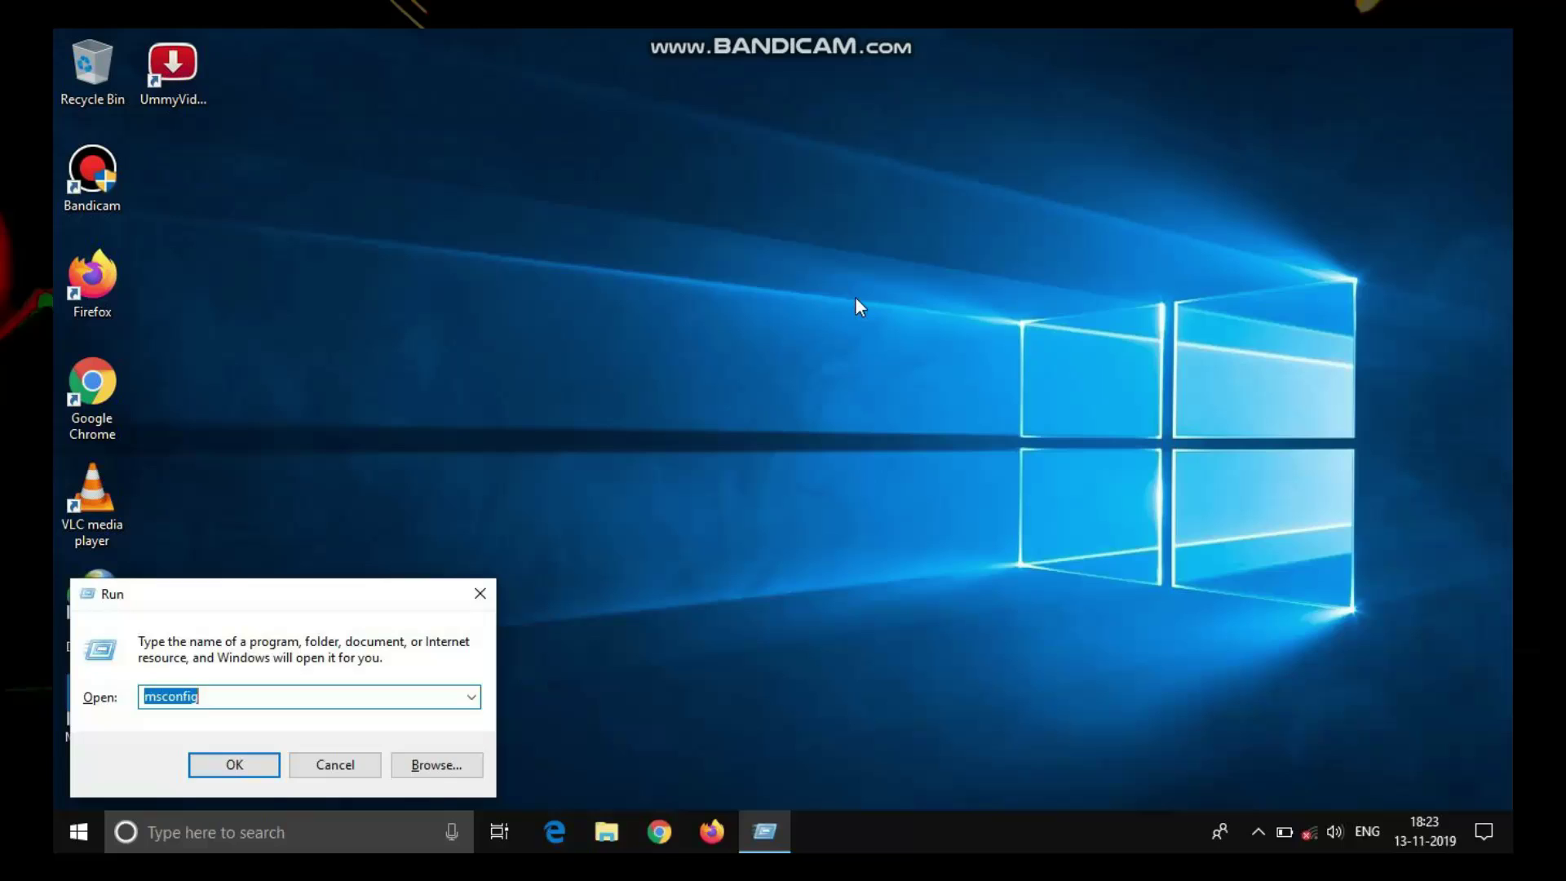
text(temp)
key(Return)
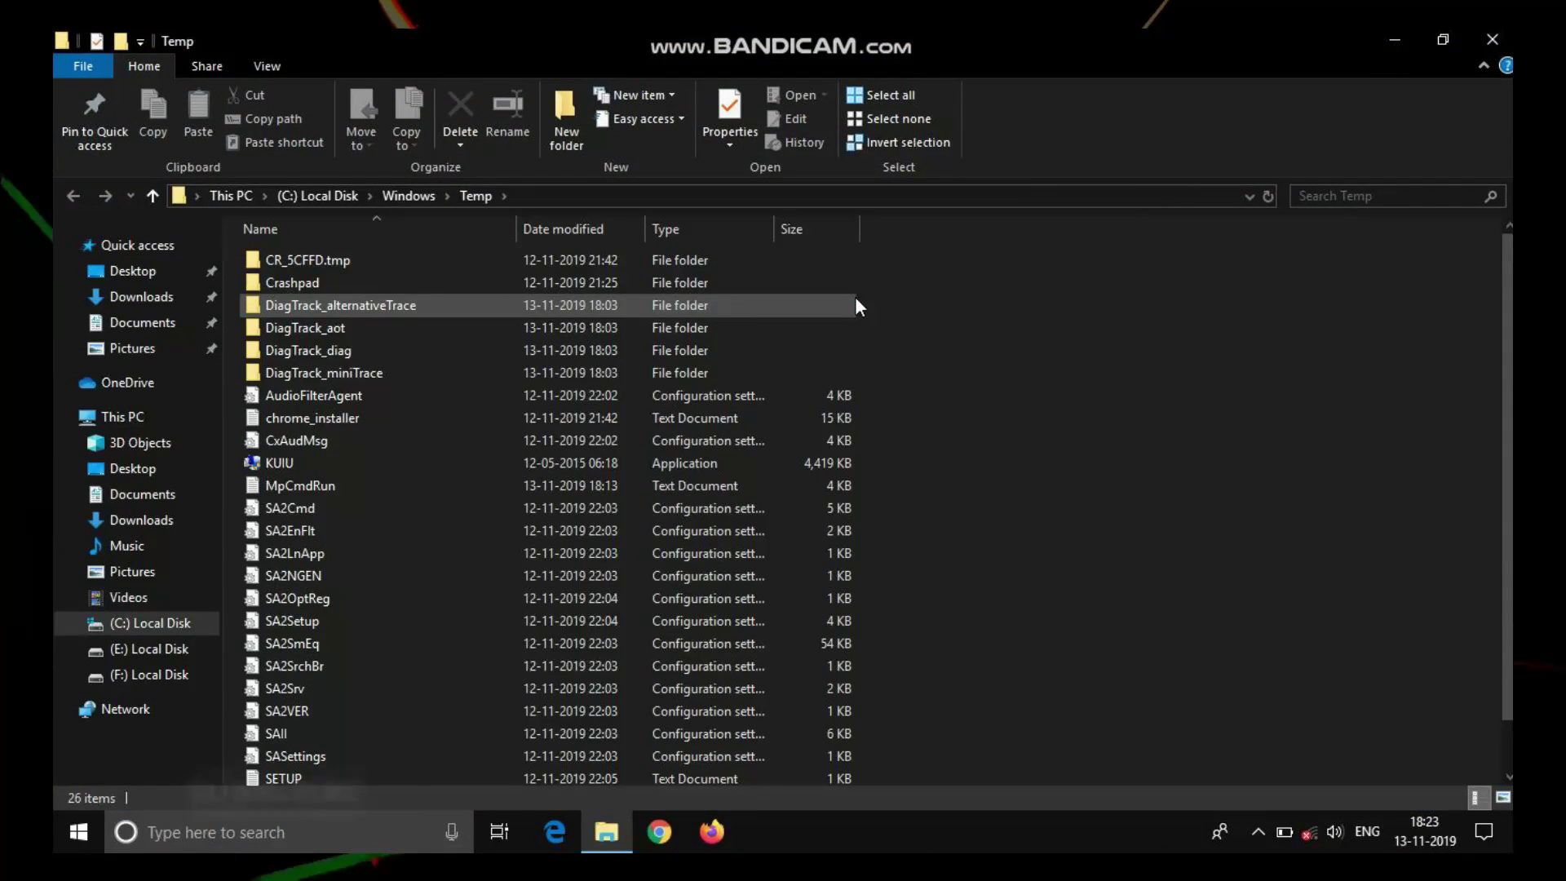
Step: Delete all items in the Windows Temp folder, granting administrator permission for all of them, and close the folder
drag(879, 266, 589, 784)
right_click(525, 329)
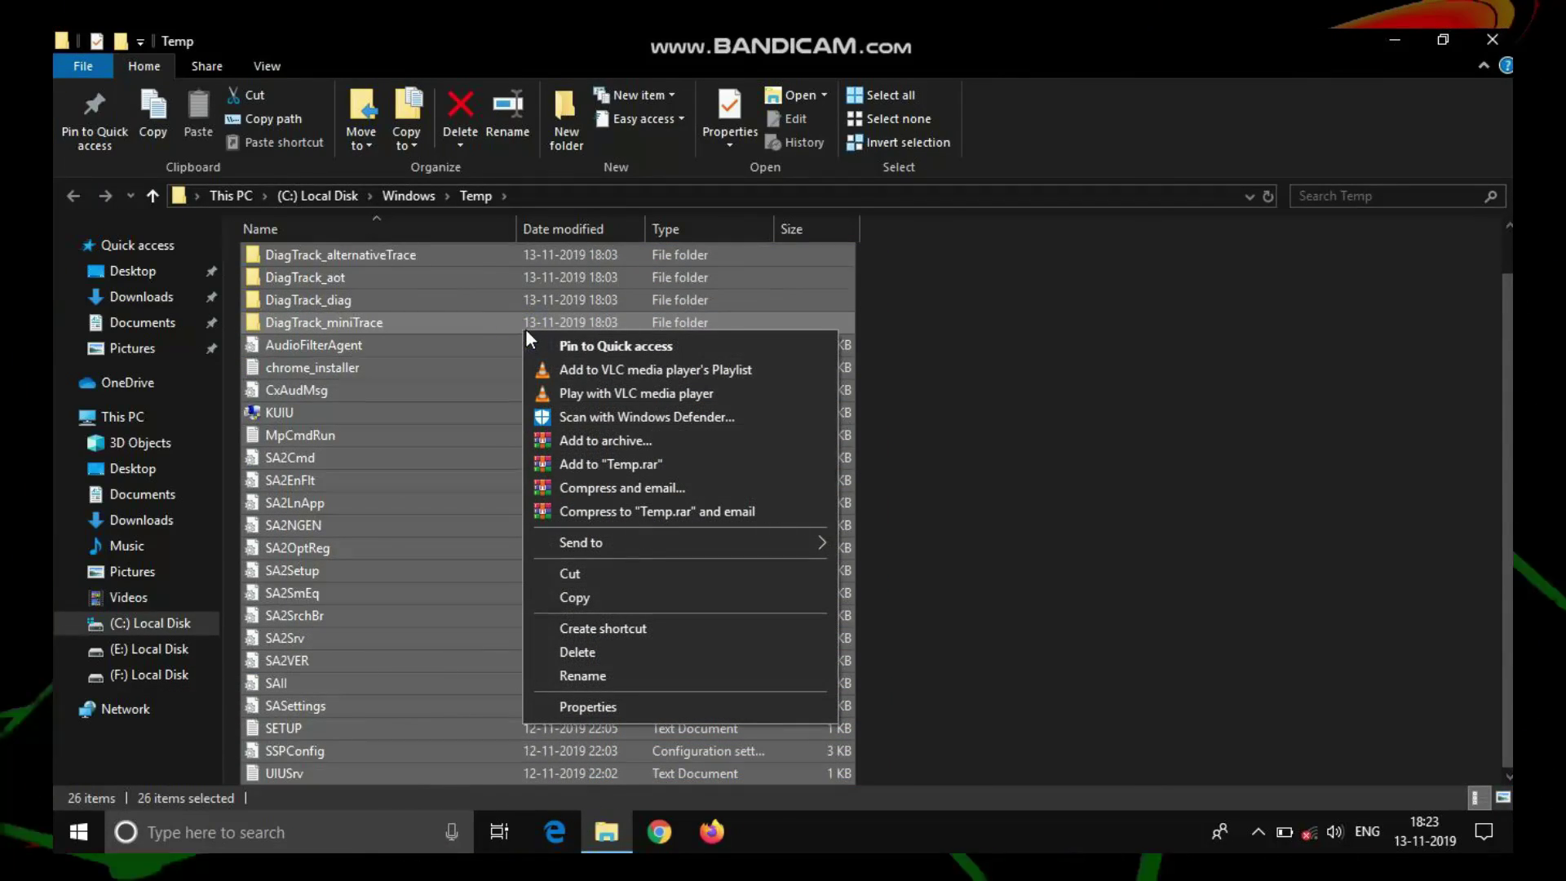
click(576, 651)
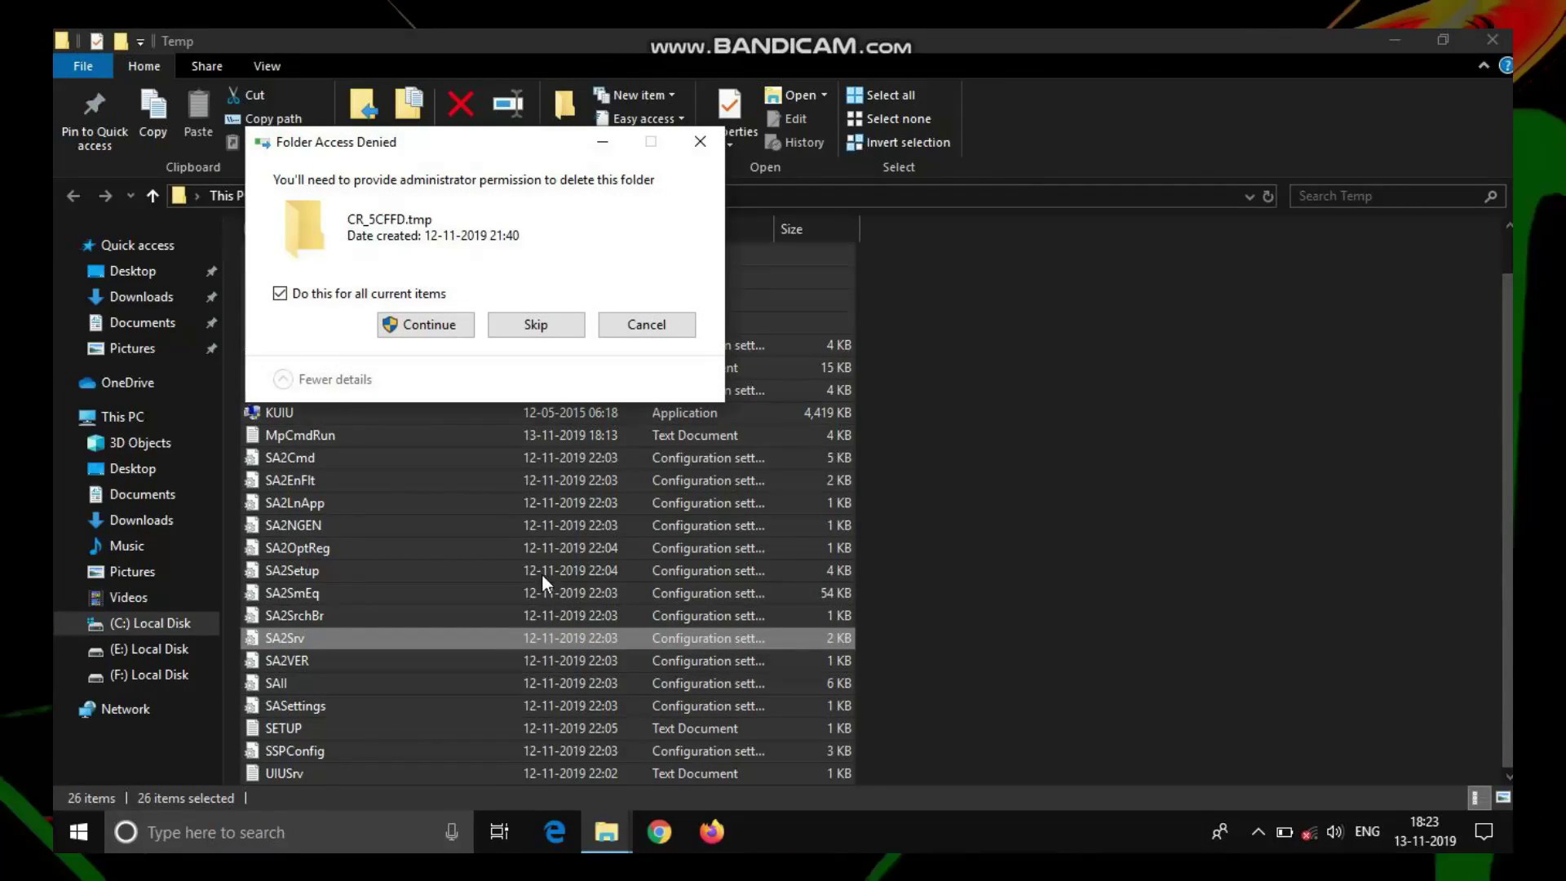
click(421, 325)
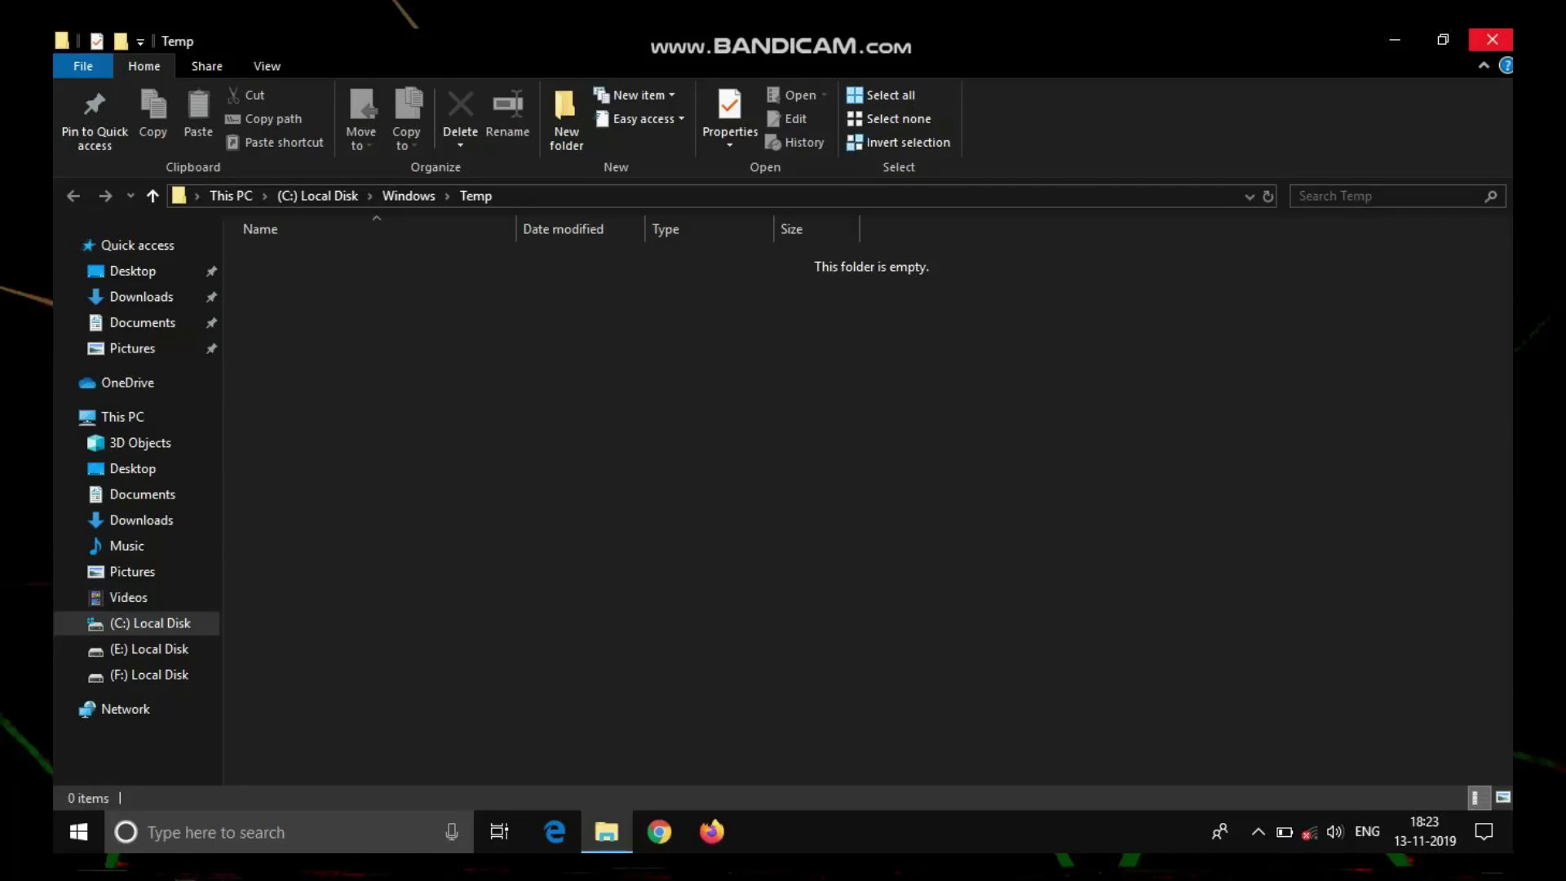
click(1492, 40)
Step: Run the command %temp% to open the user's local Temp folder
key(super+r)
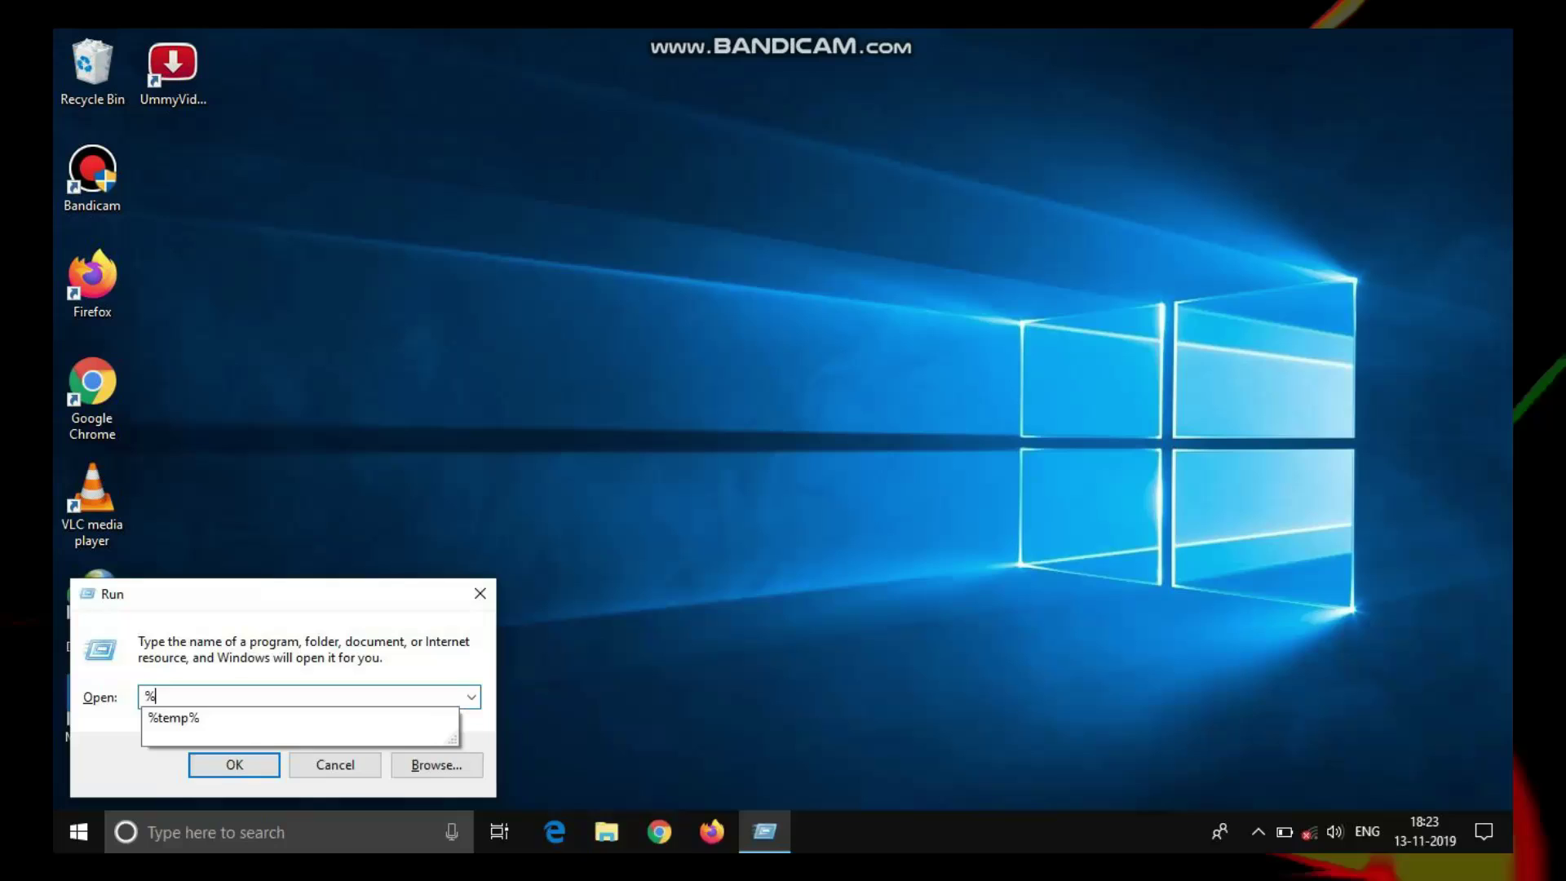
text(%temp%)
key(Return)
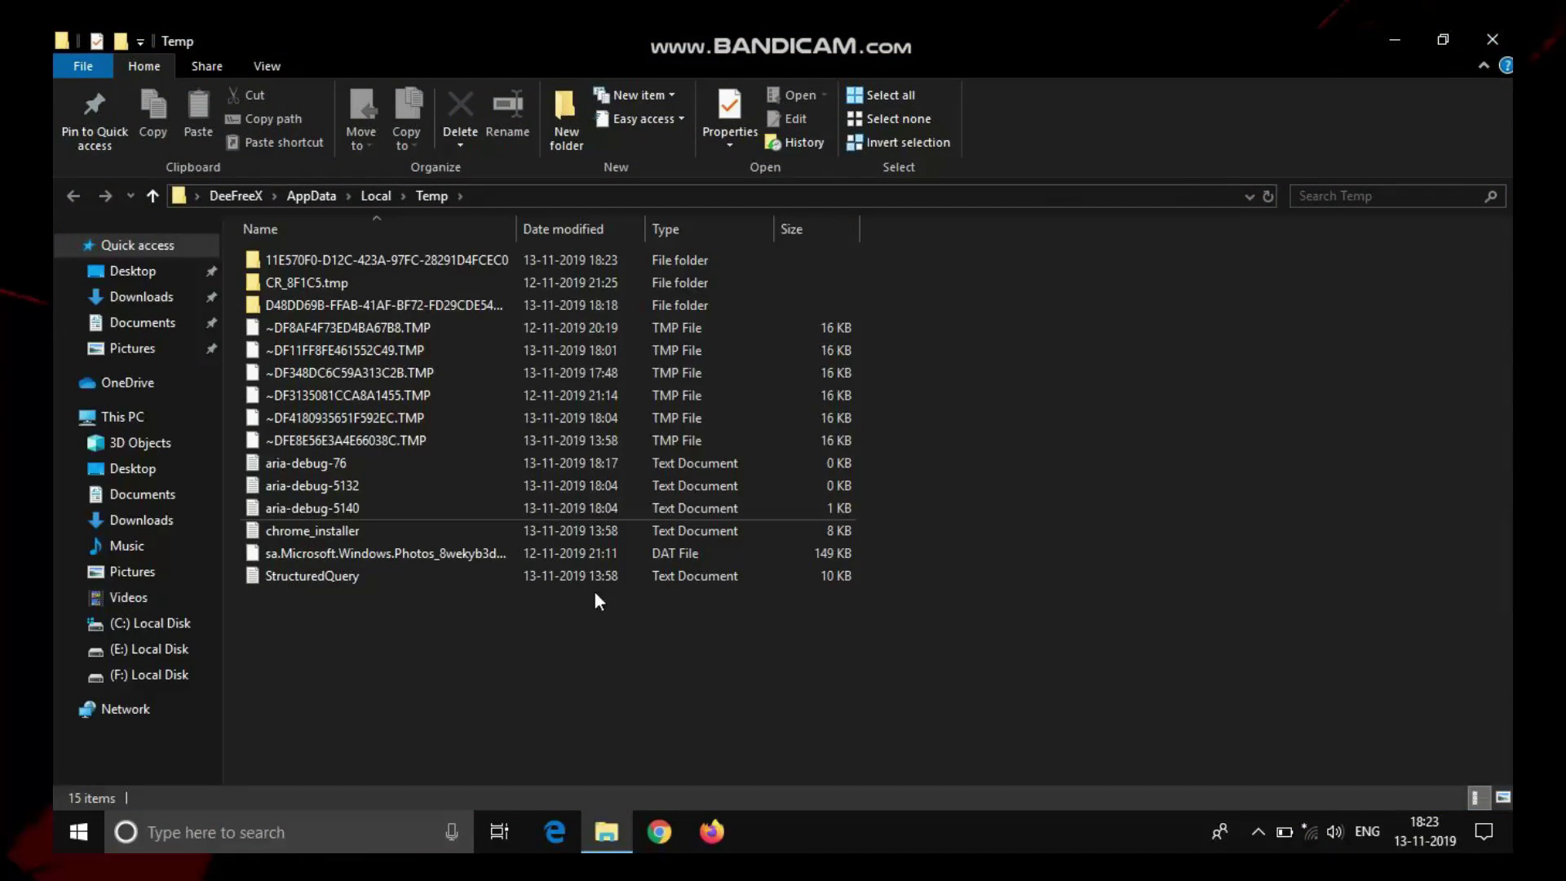
Step: Delete all items in the user's Temp folder, skipping every item in use, then close the folder and refresh the desktop
drag(381, 674, 537, 253)
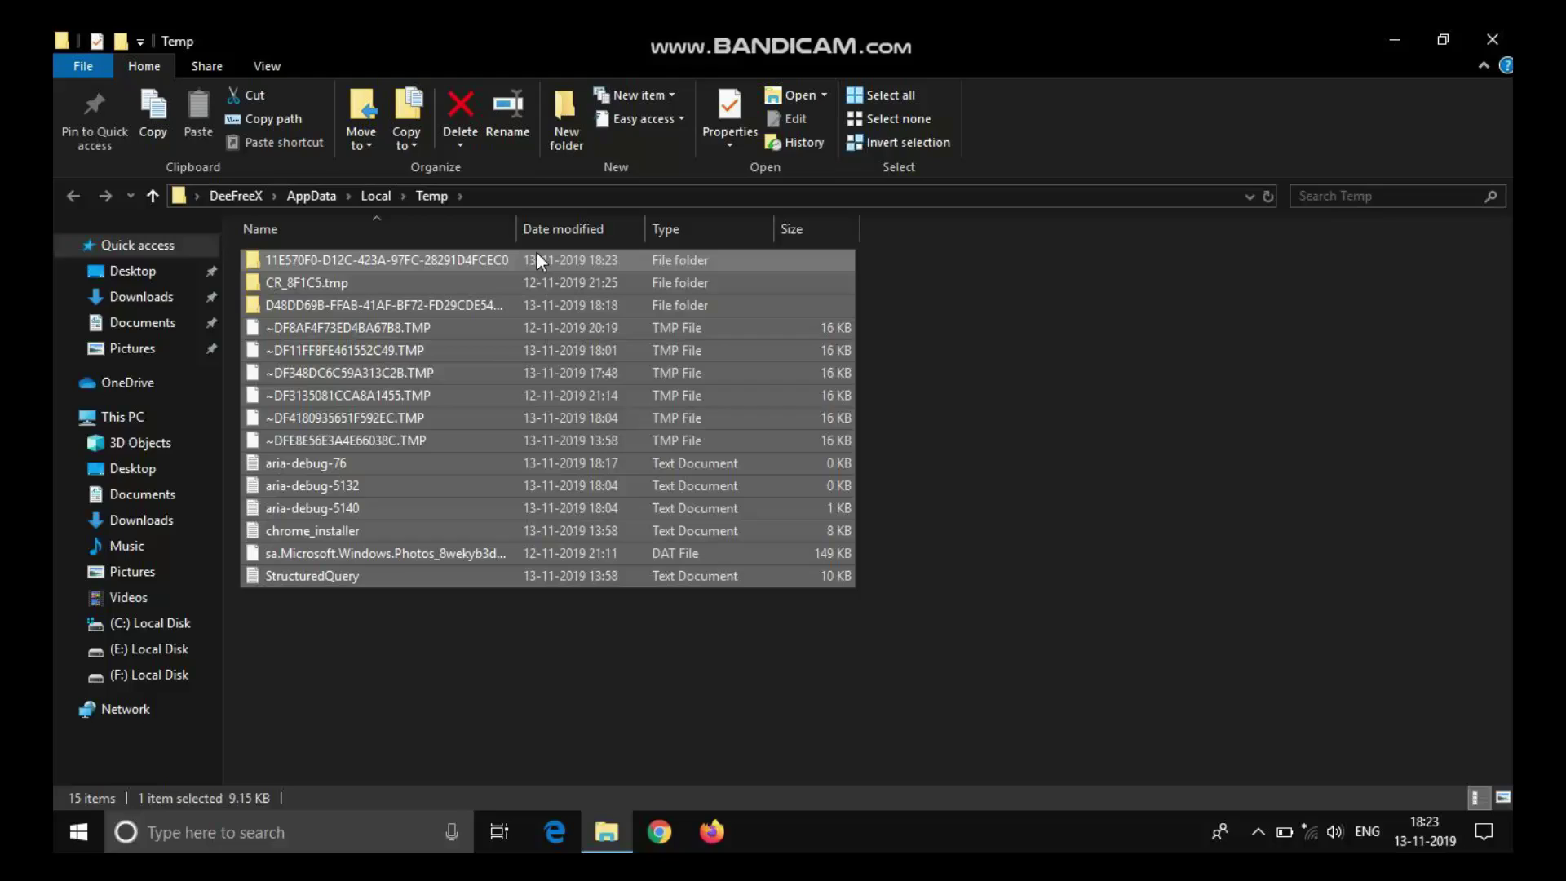
right_click(463, 357)
click(524, 660)
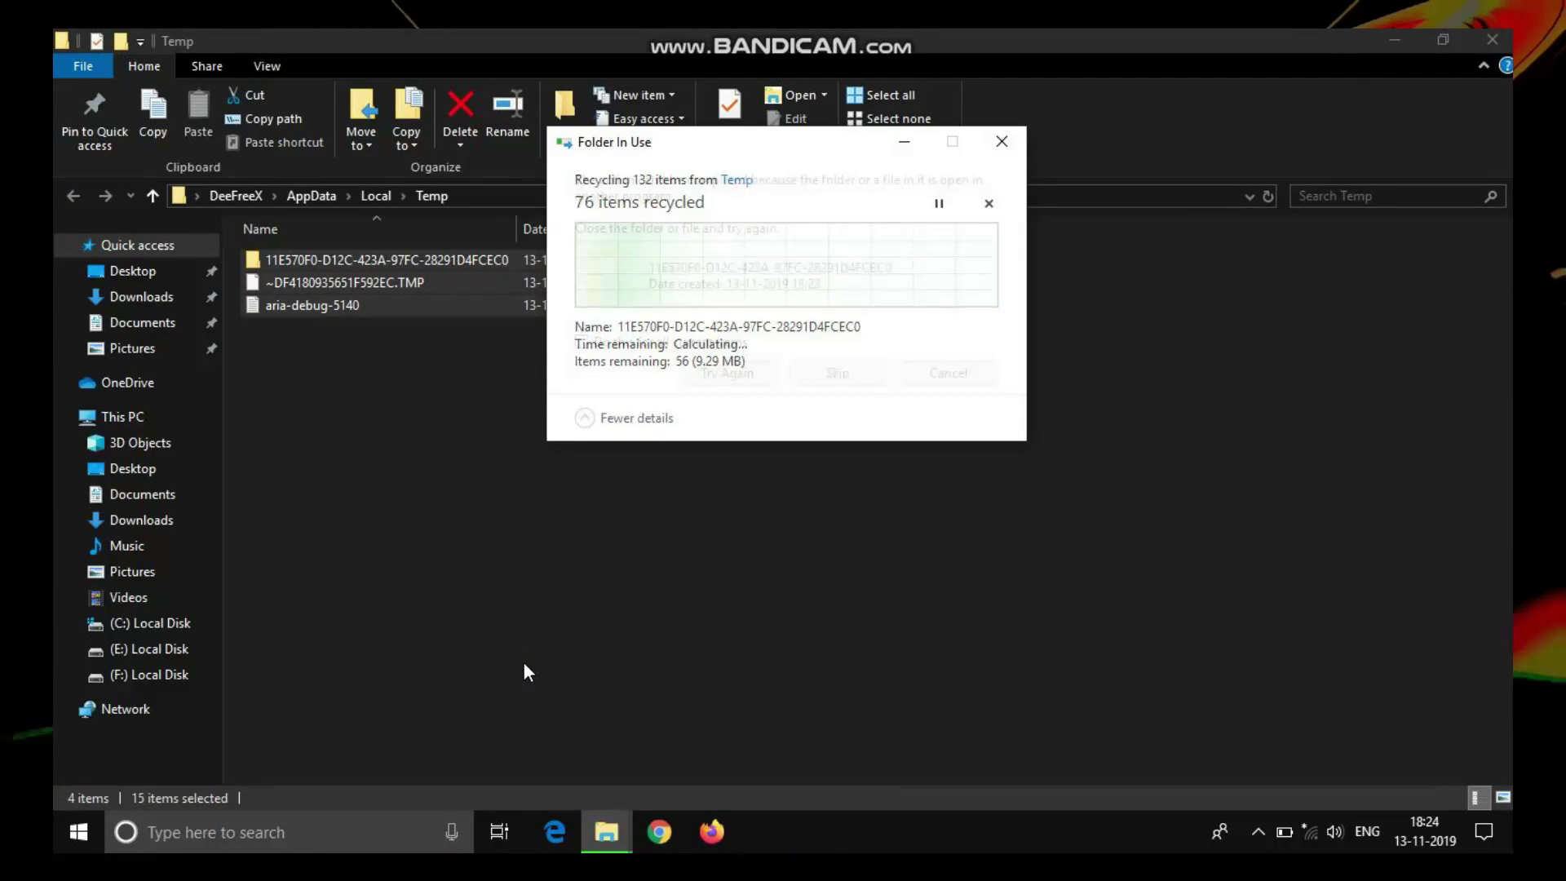
click(581, 341)
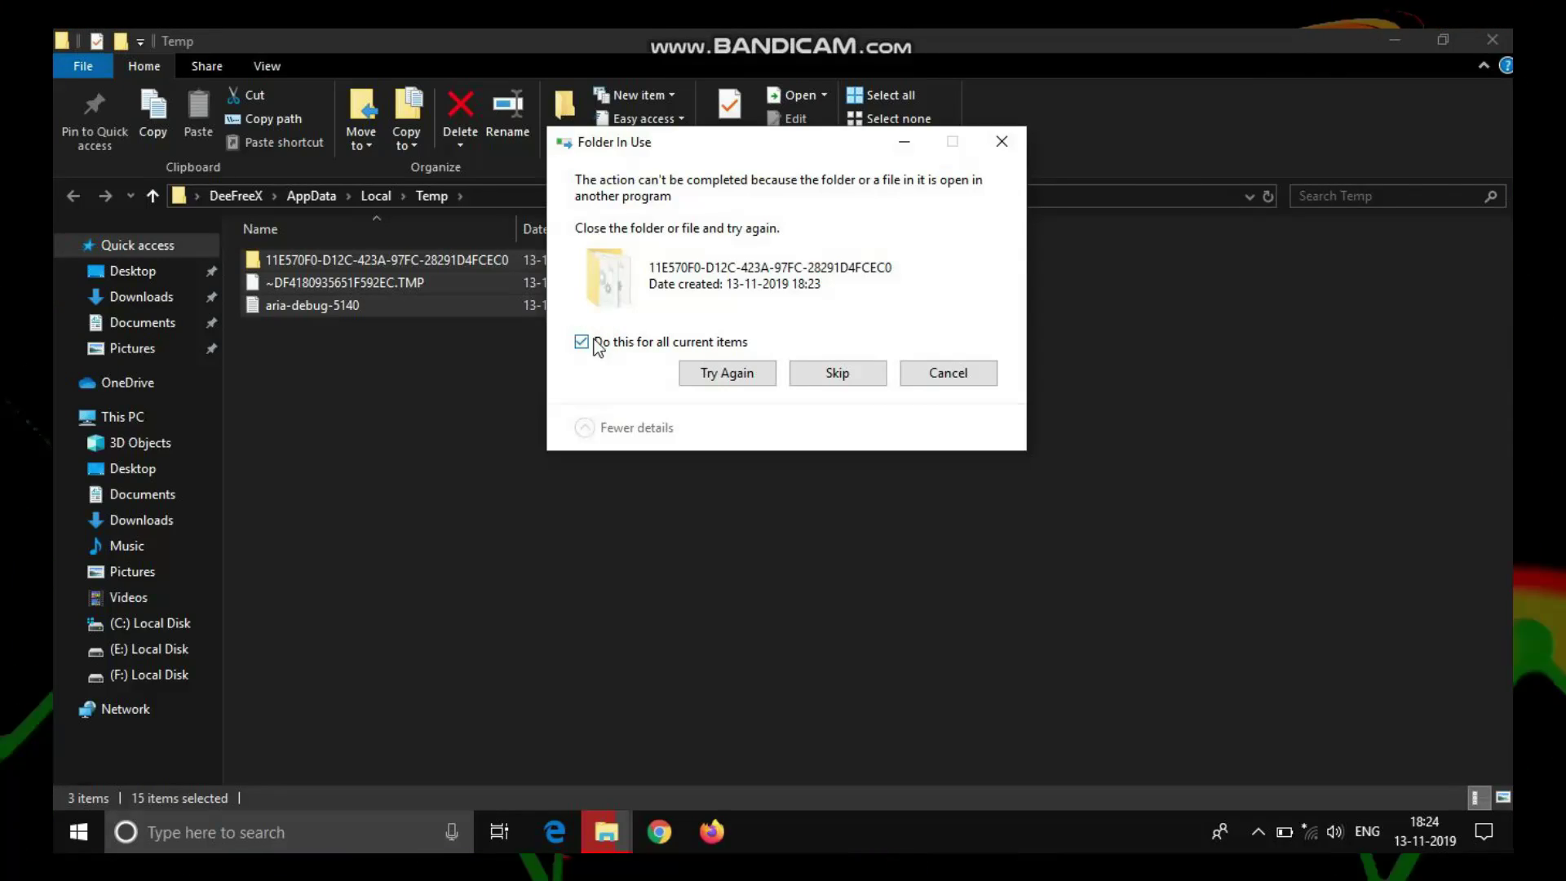
click(820, 379)
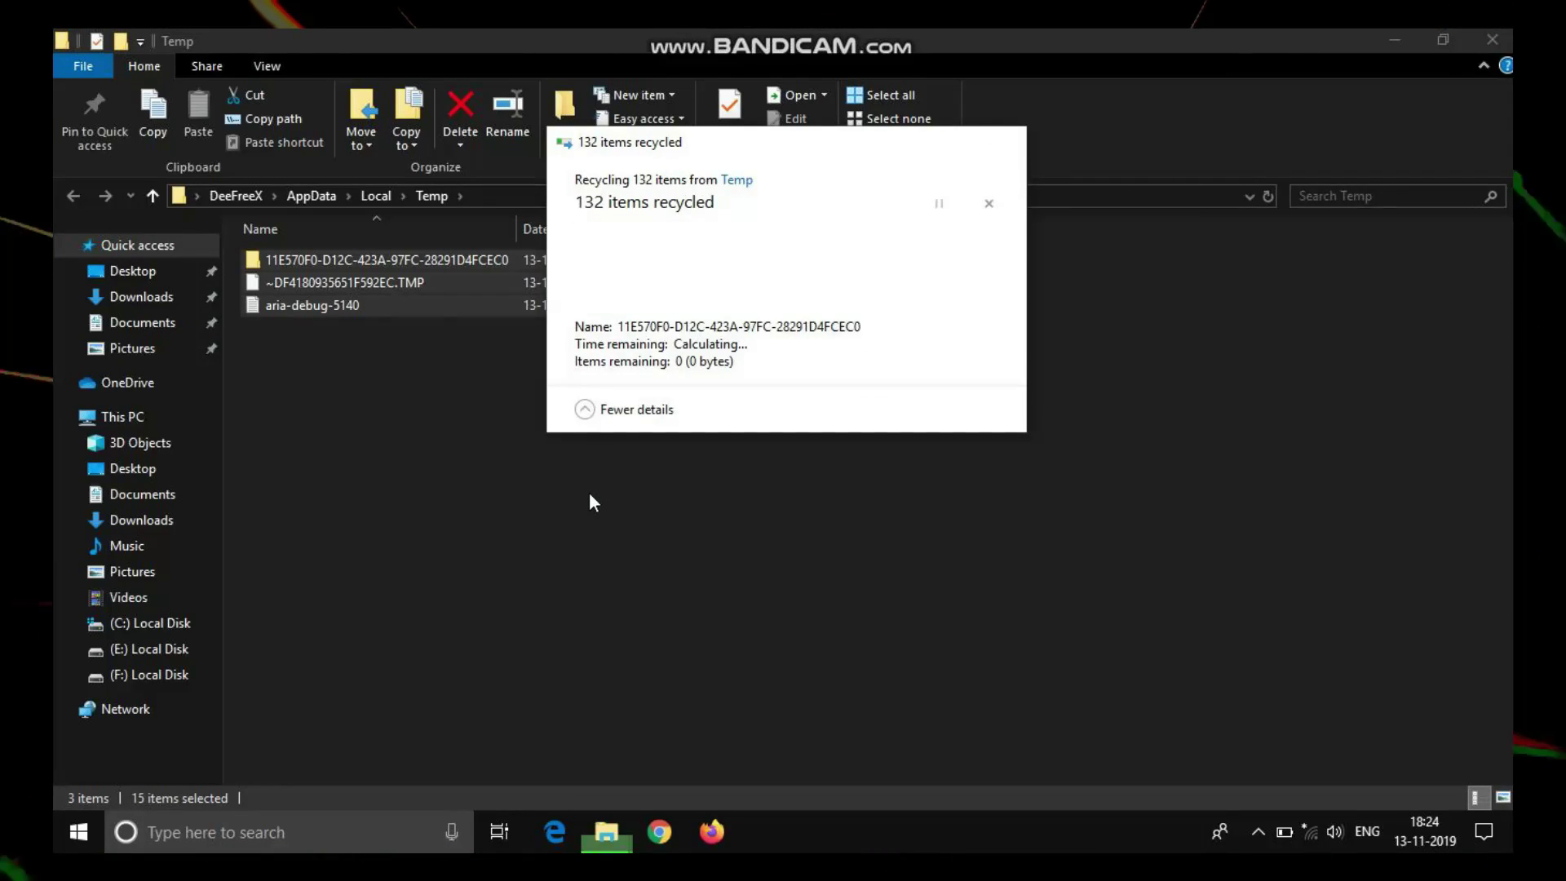
click(1505, 40)
right_click(789, 261)
click(798, 326)
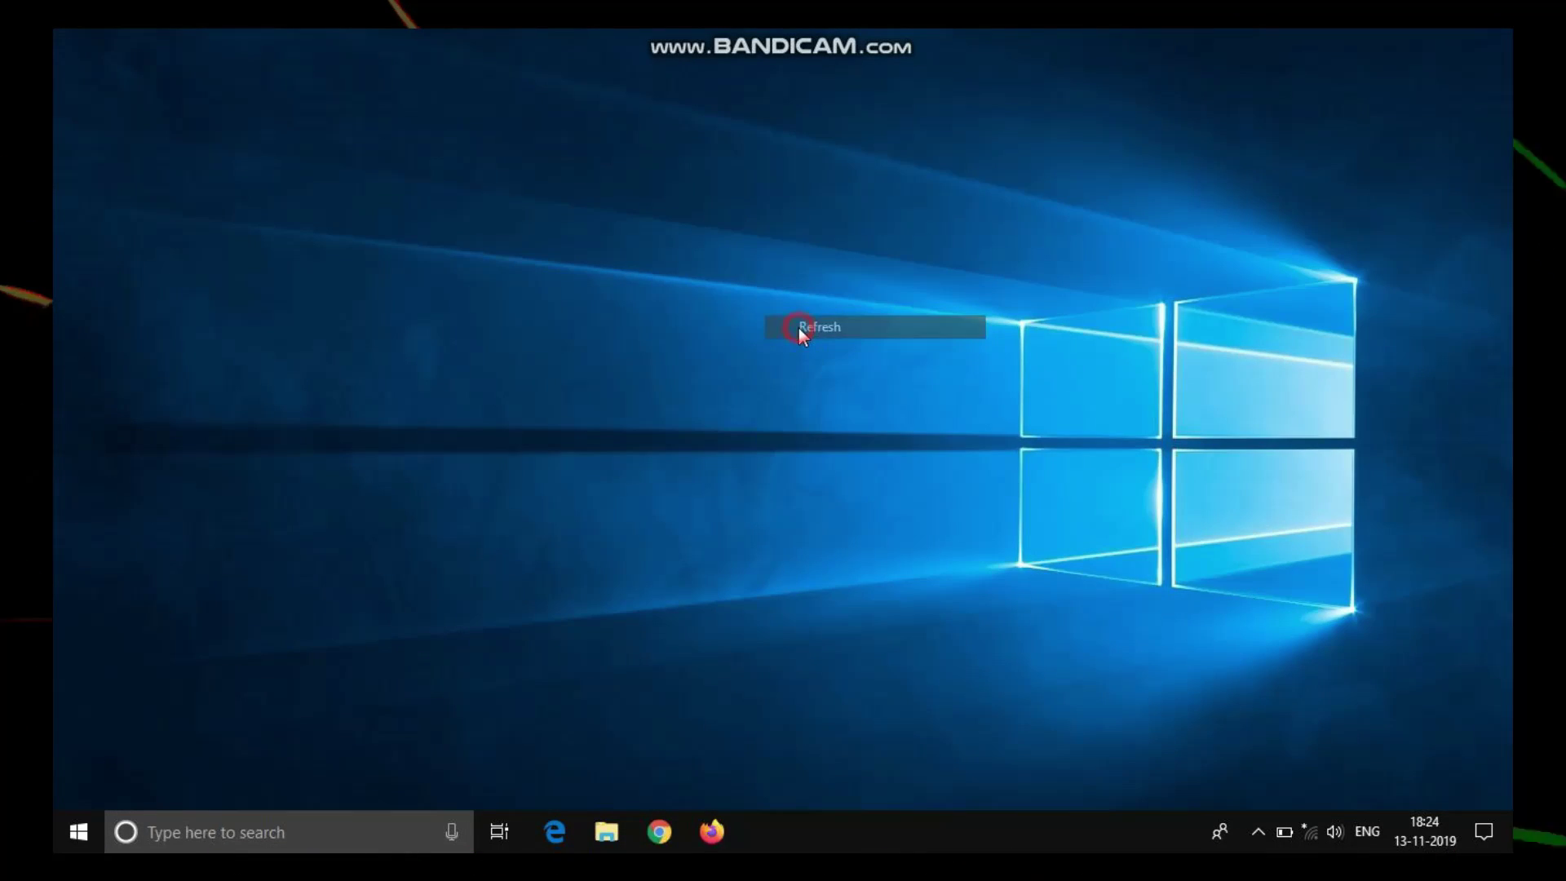
Step: Run the command prefetch and grant permanent access to open the Windows Prefetch folder
key(super+r)
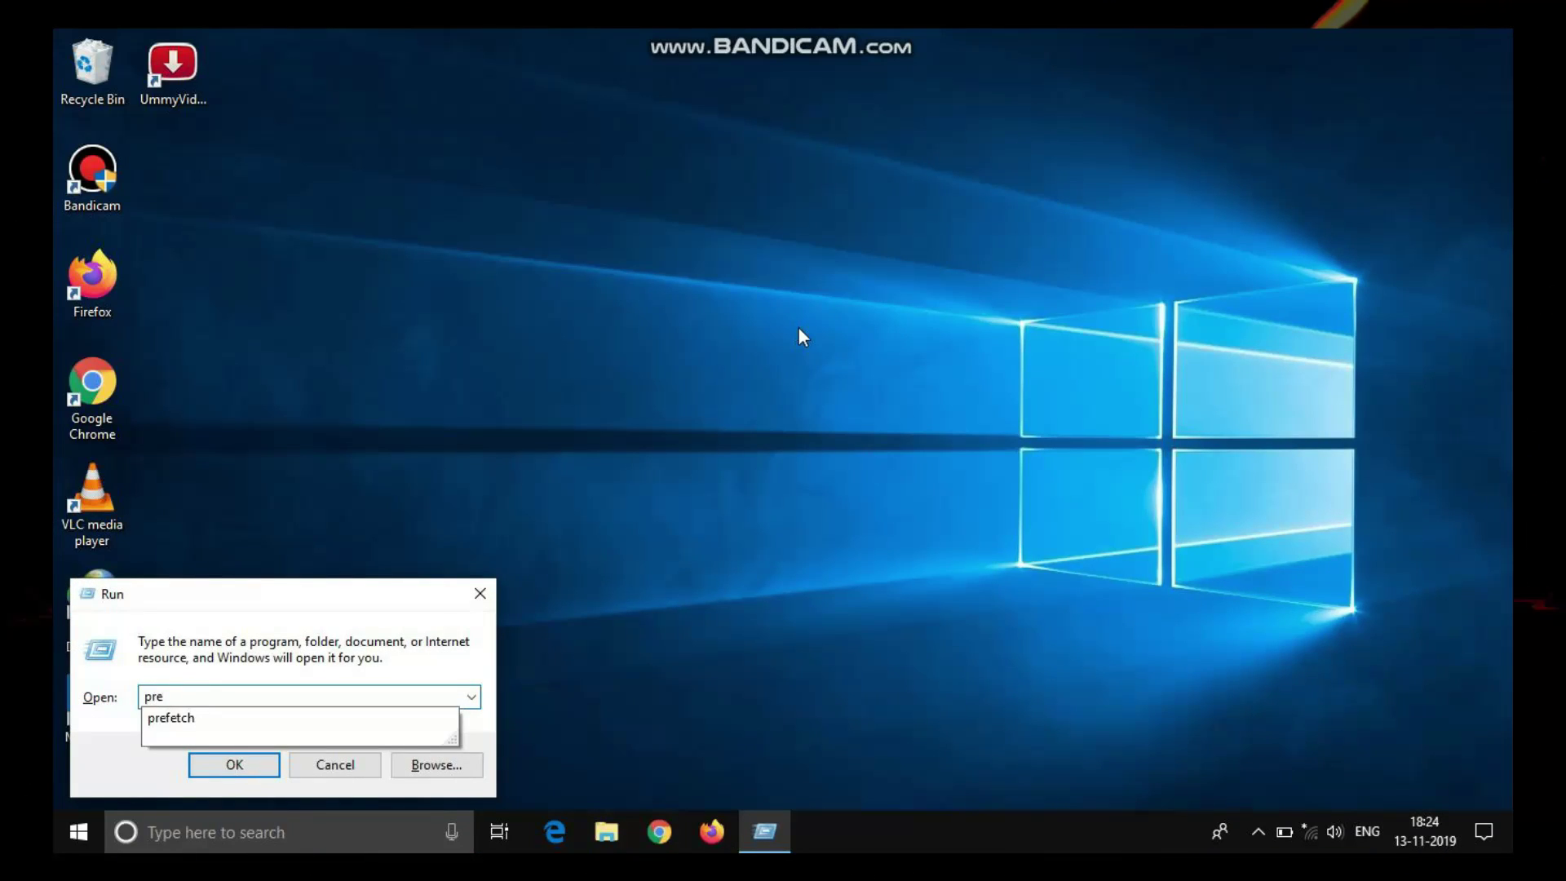
key(Return)
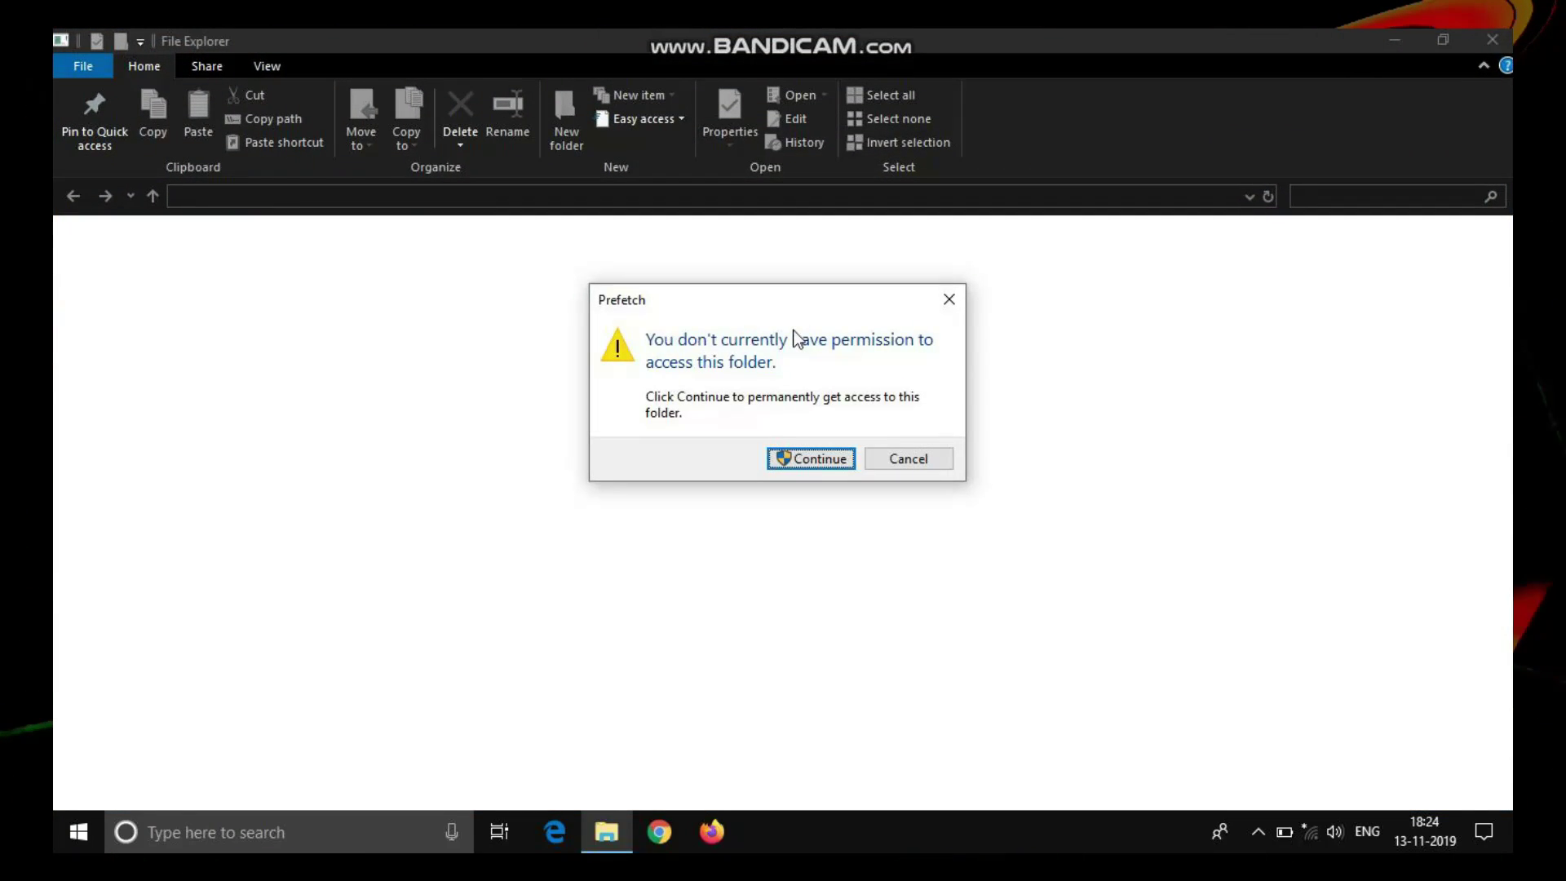
click(775, 462)
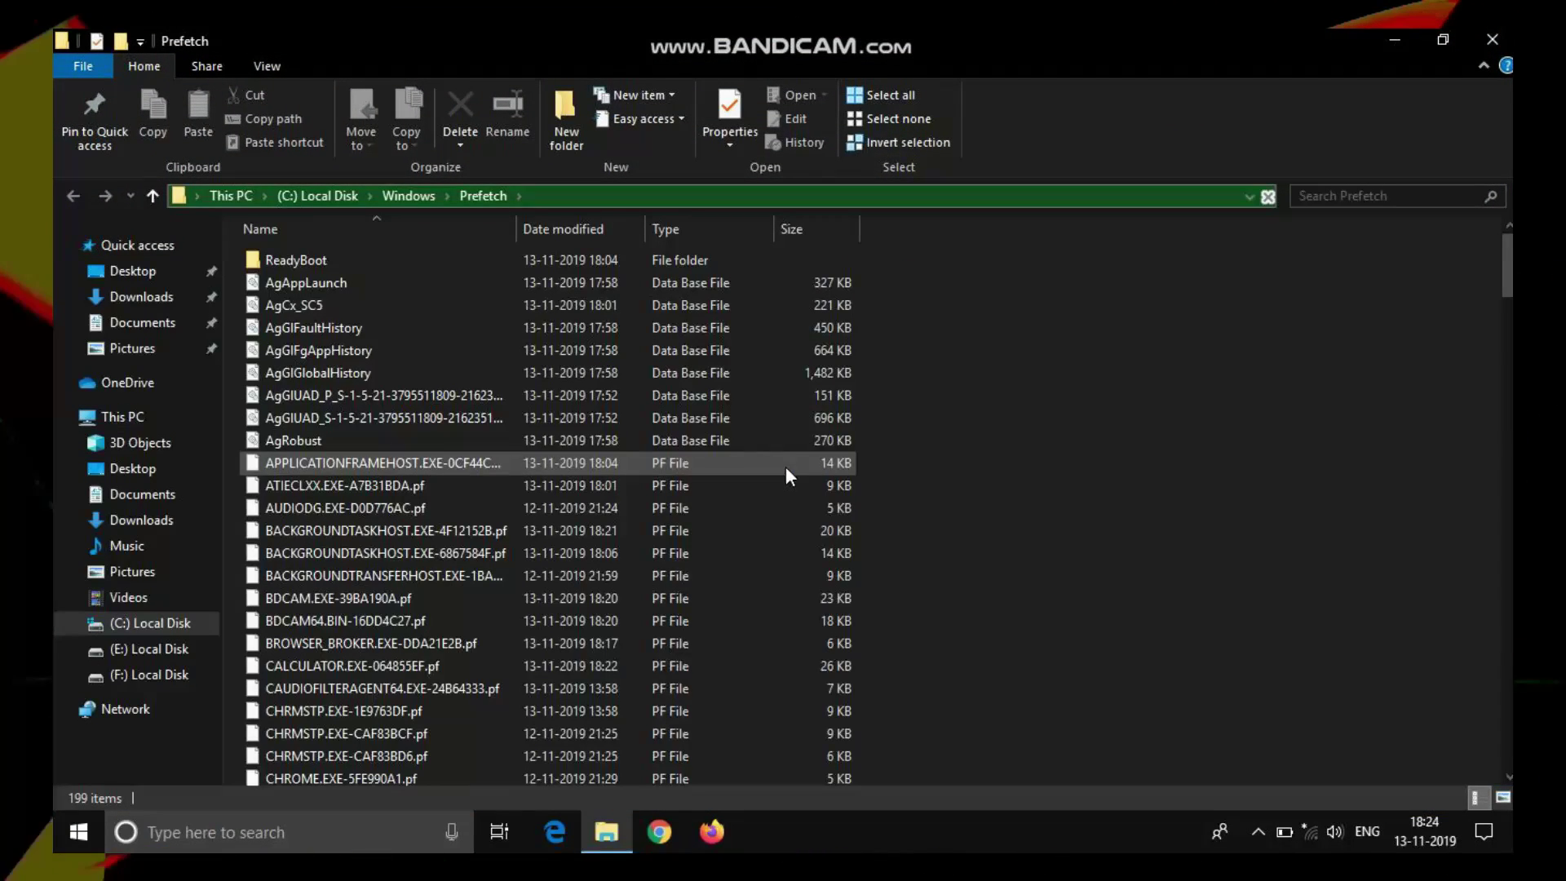
Step: Delete all files in the Prefetch folder, skipping every file in use, and close the folder
drag(927, 261, 677, 731)
scroll(713, 571, down, 20)
scroll(718, 568, down, 12)
key(ctrl+a)
right_click(622, 390)
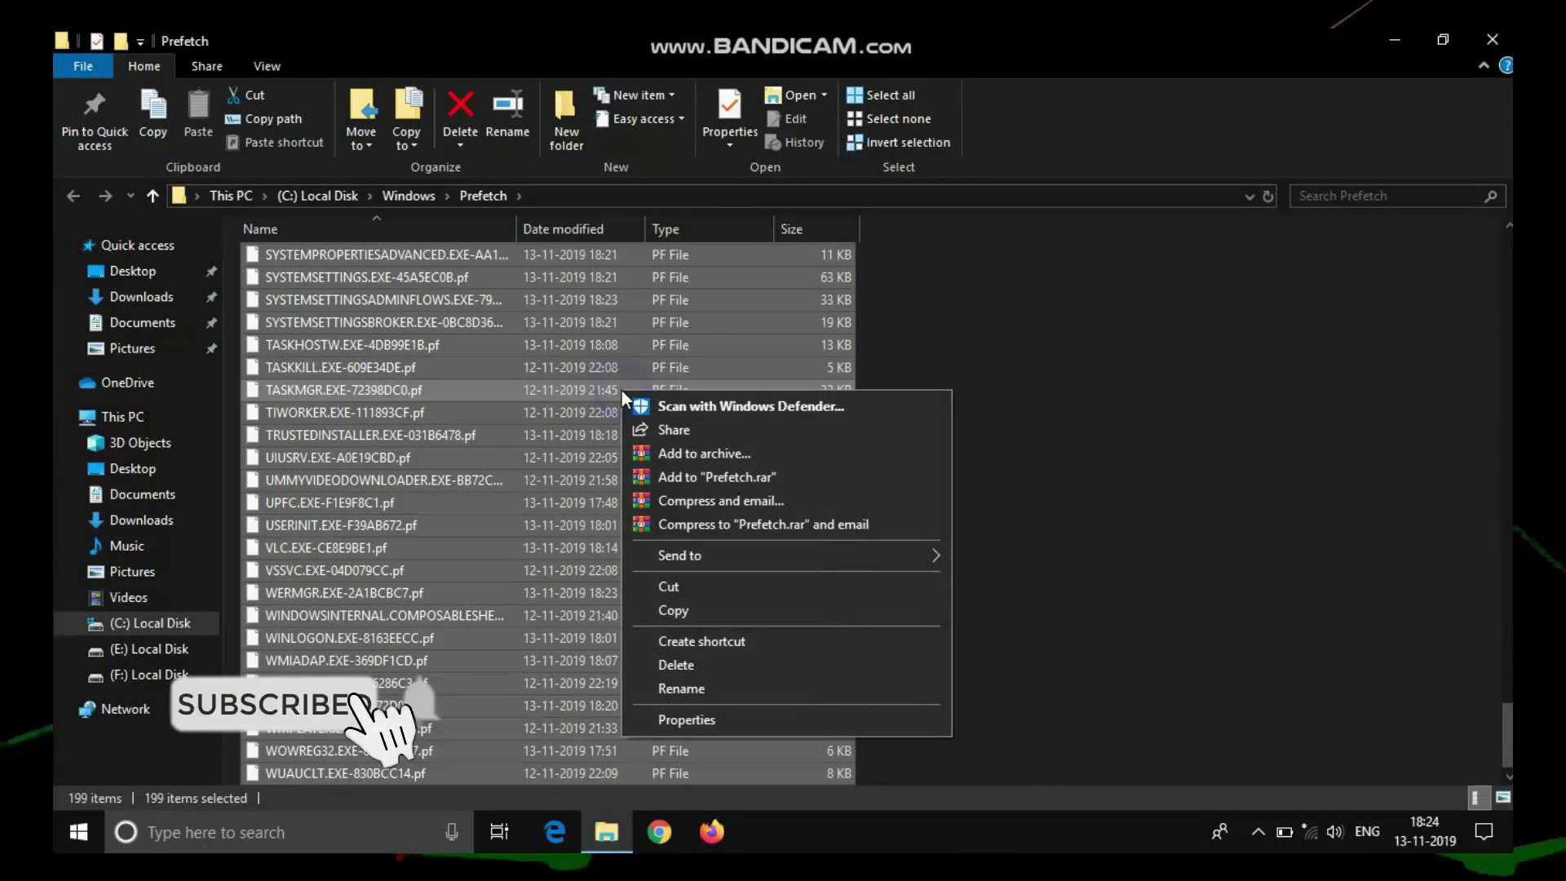
click(674, 665)
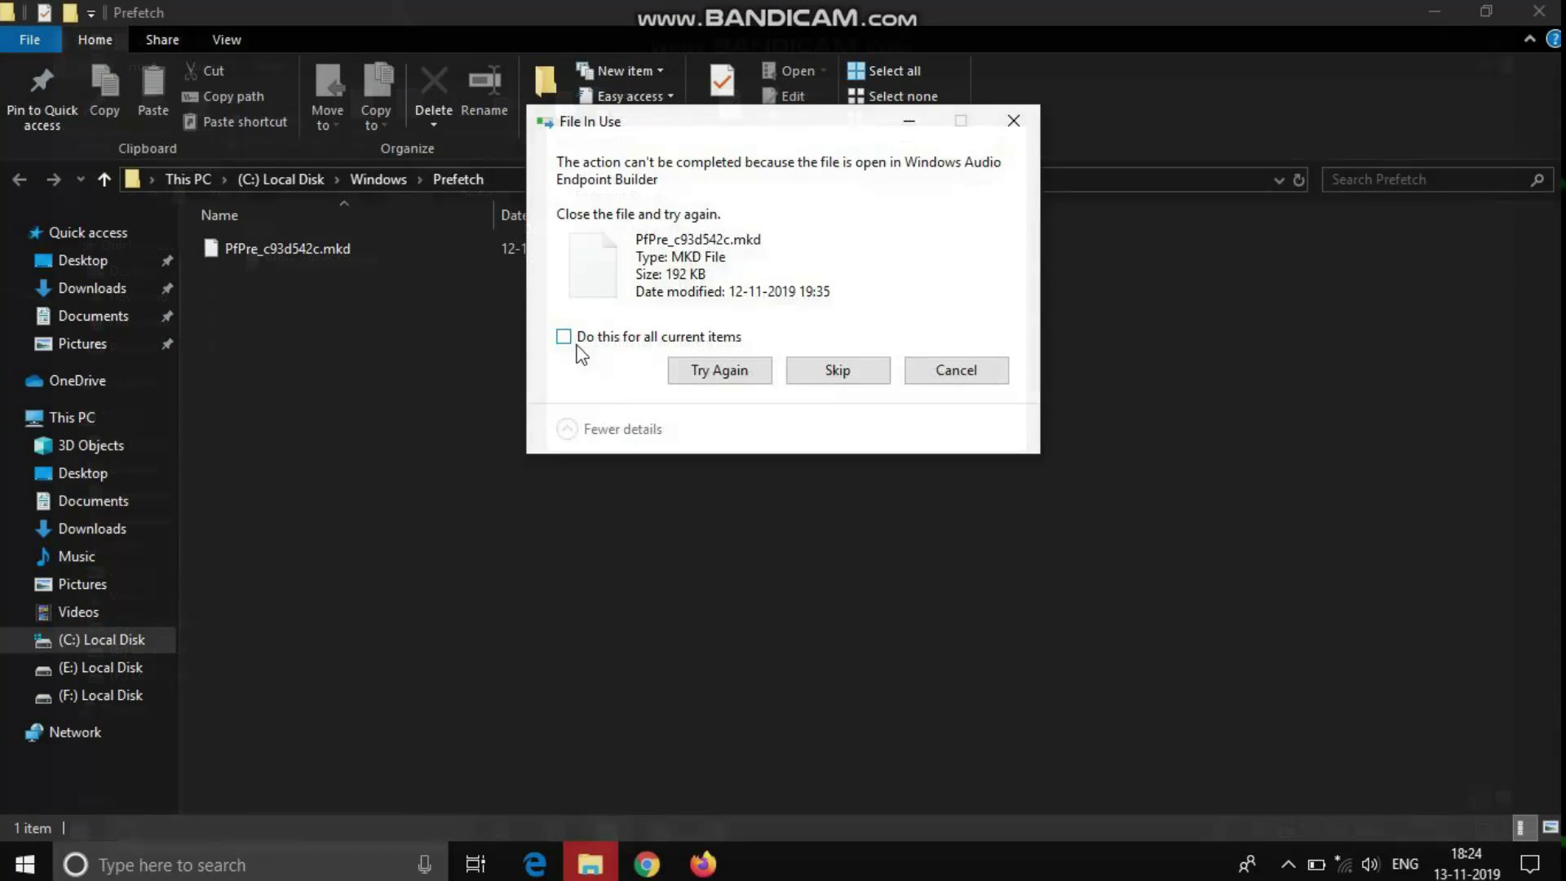
click(575, 338)
click(822, 371)
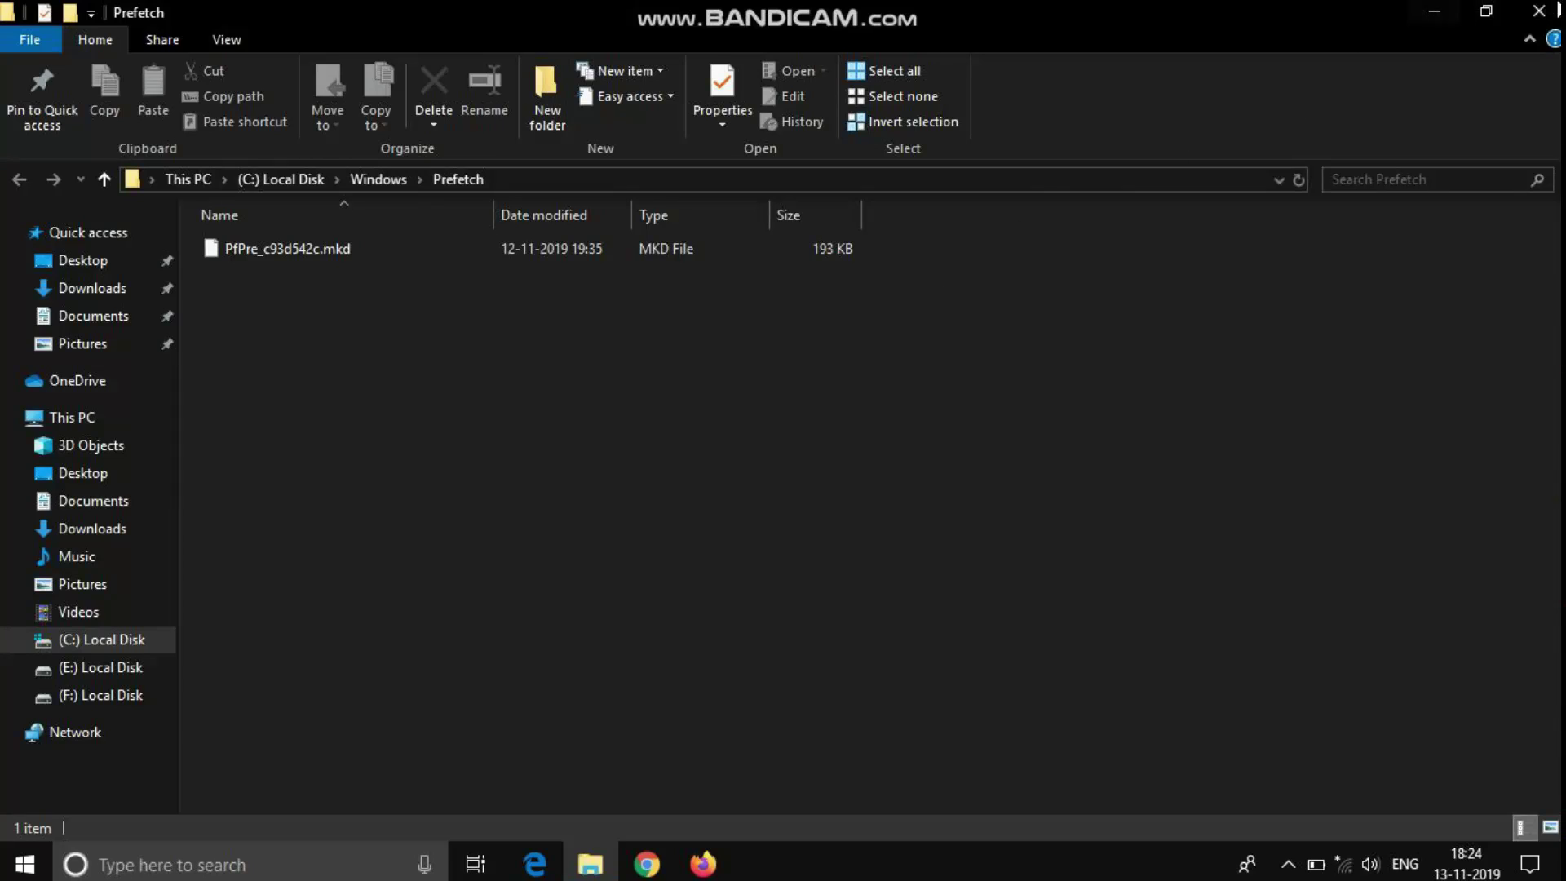
click(1538, 11)
click(463, 336)
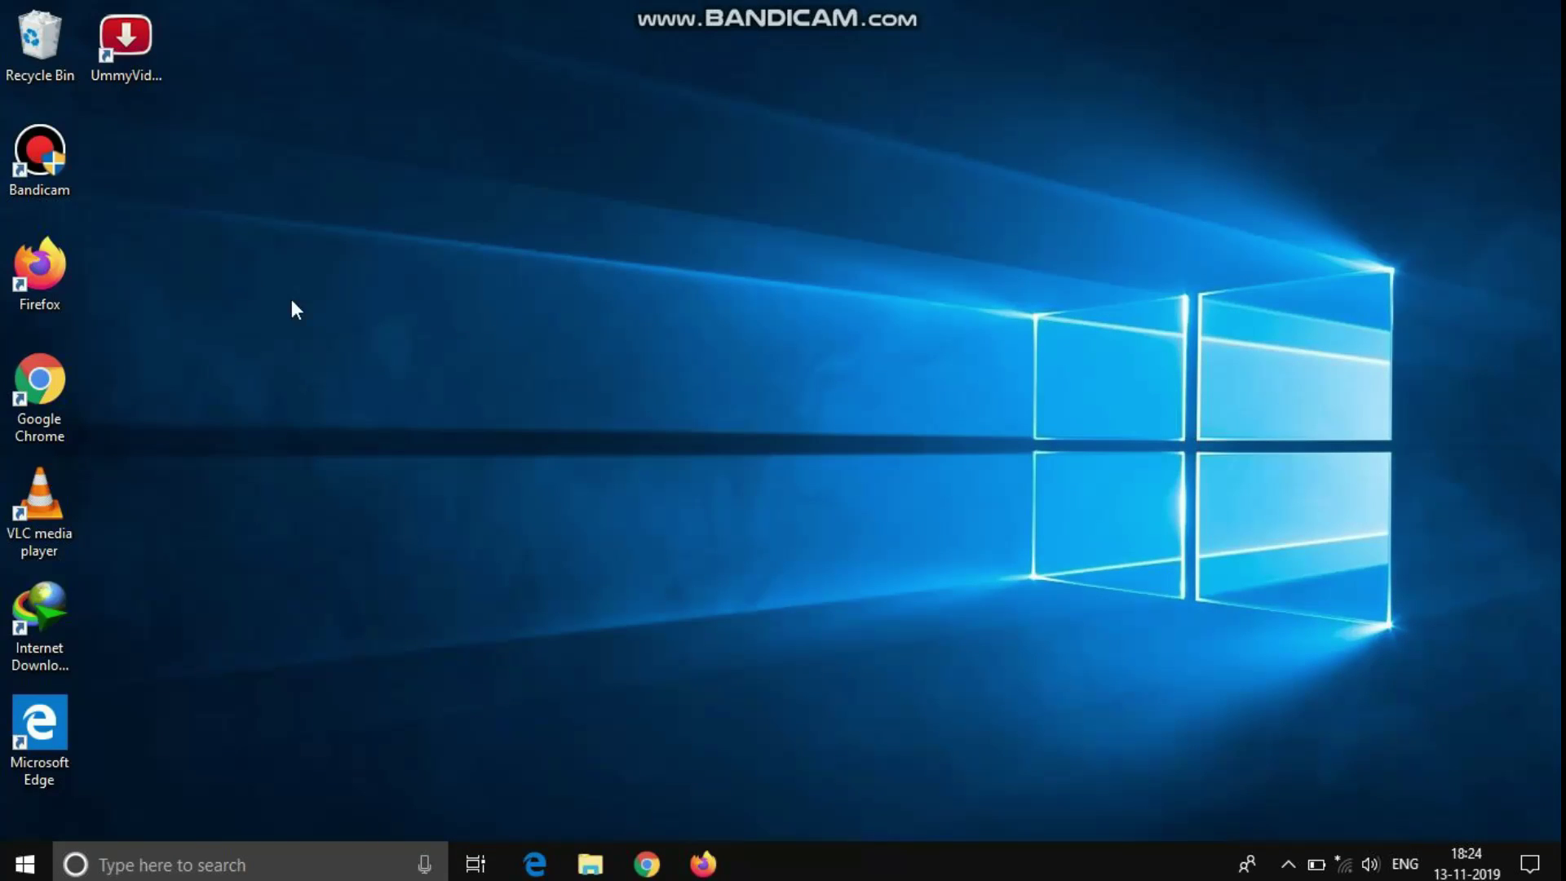
Step: Empty the Recycle Bin, granting administrator permission for all items, and refresh the desktop
right_click(50, 45)
click(187, 77)
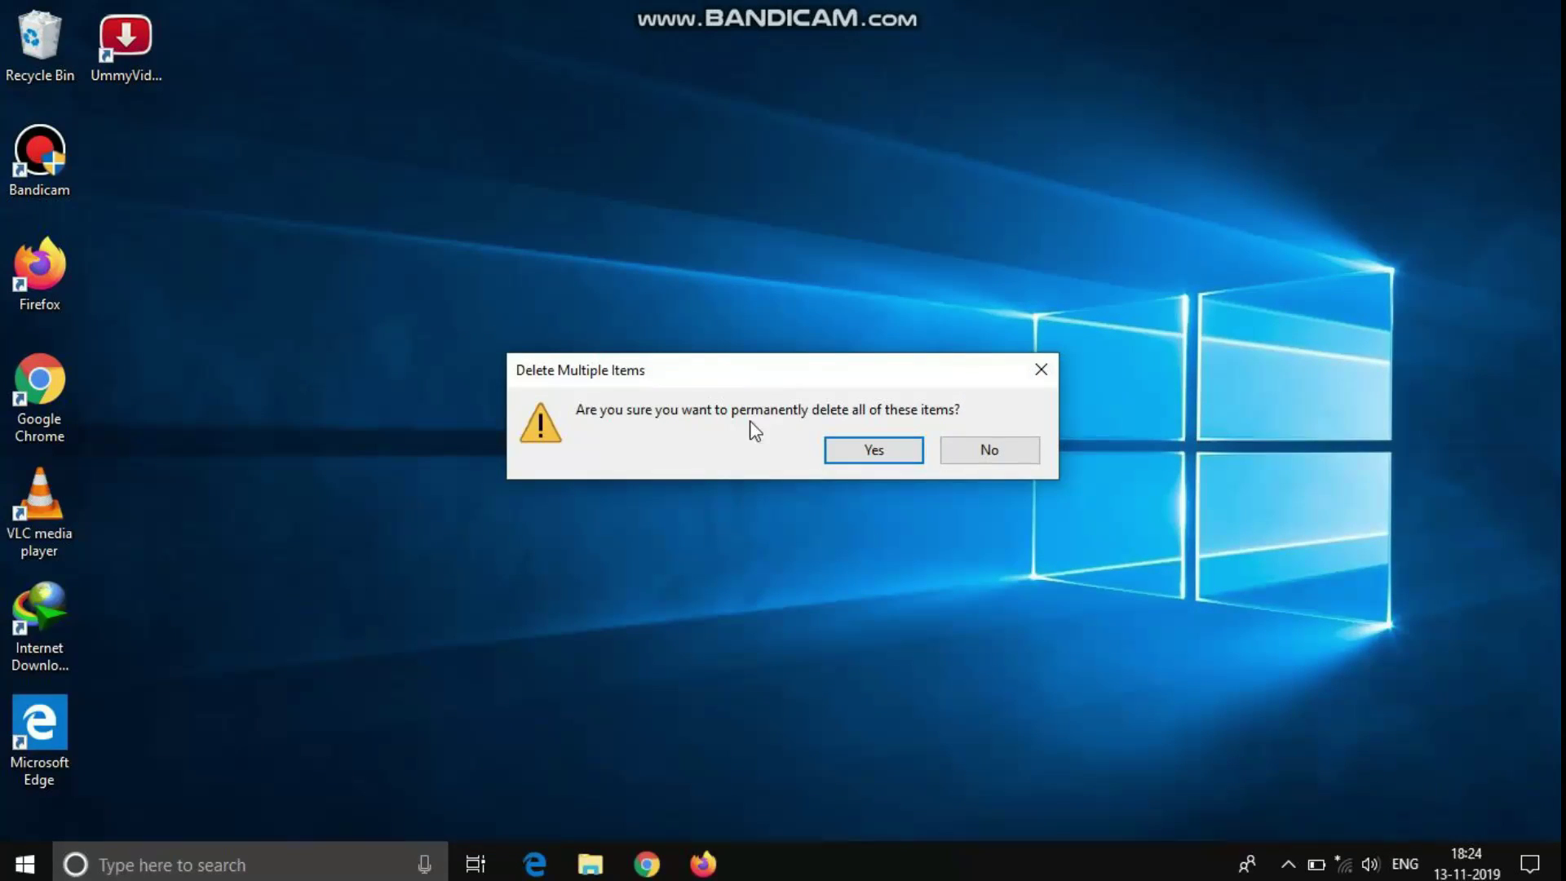
click(863, 451)
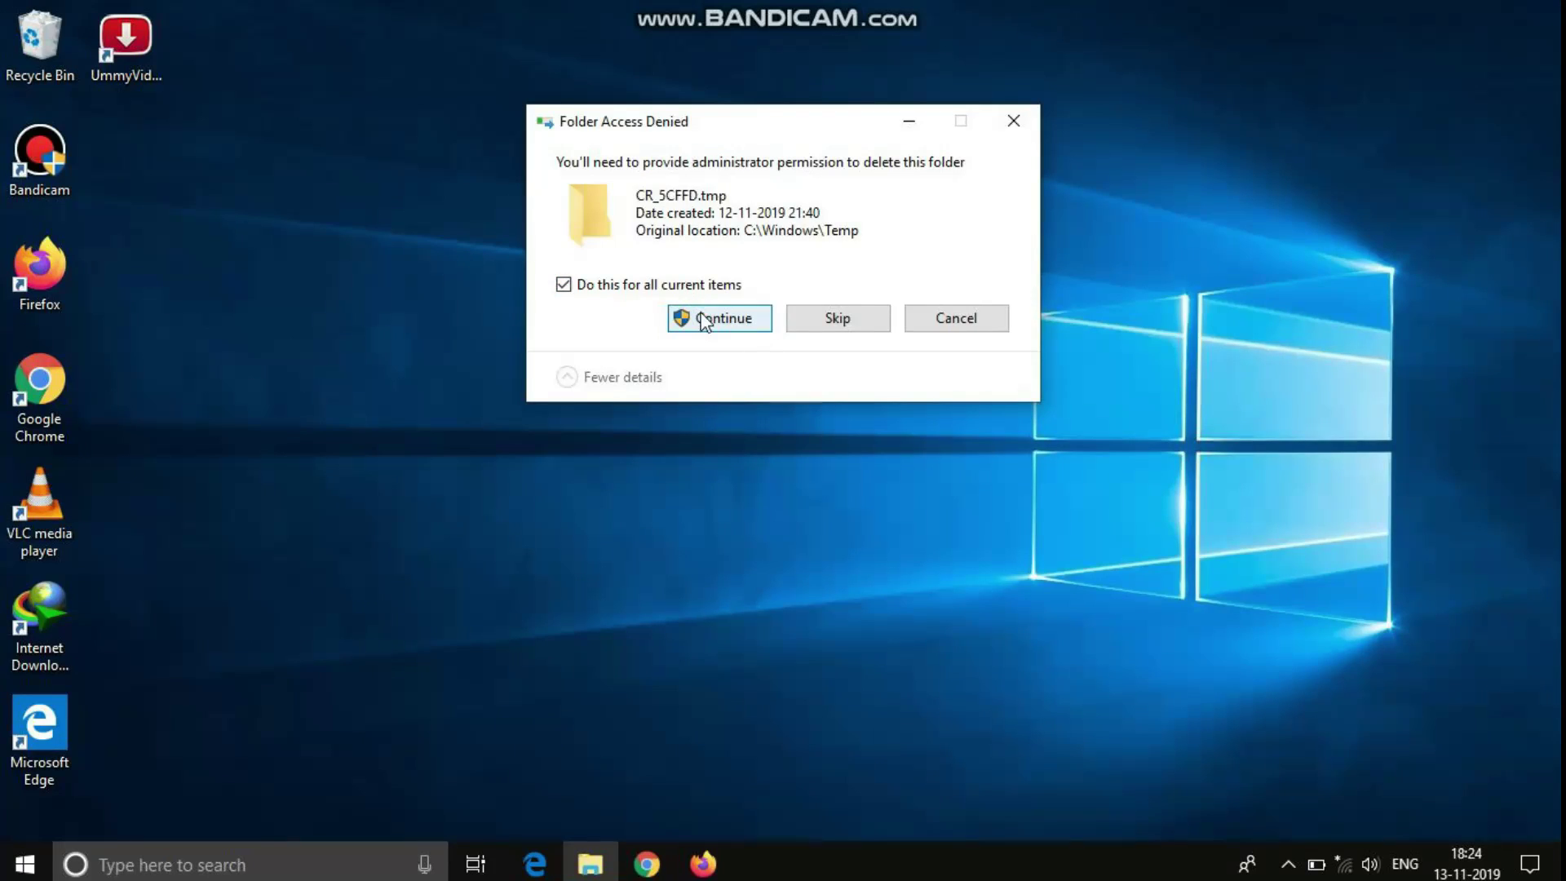
click(705, 320)
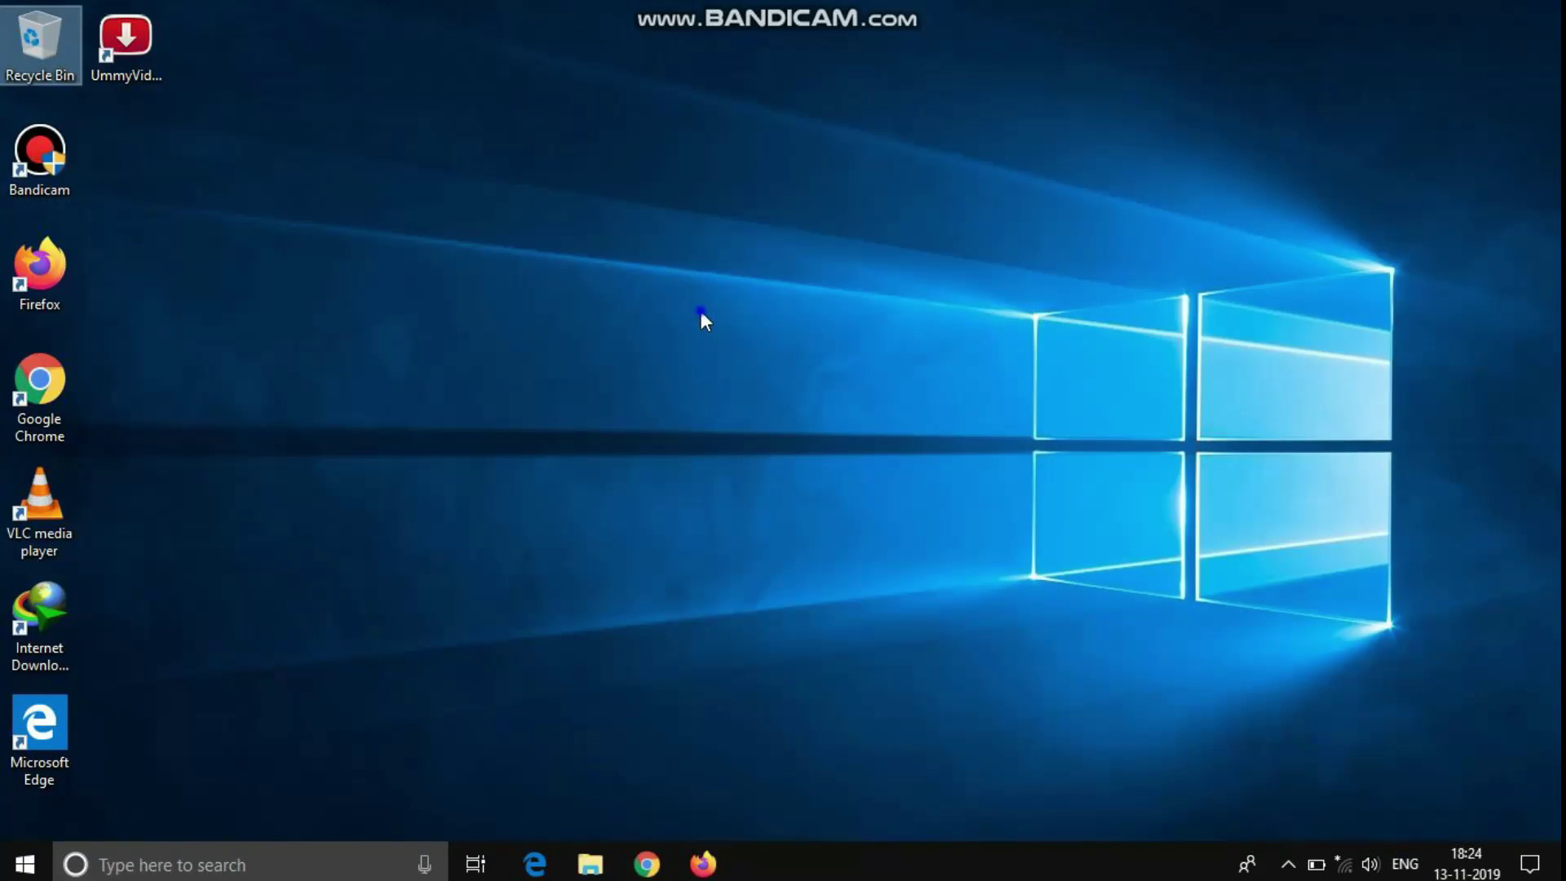
right_click(701, 310)
click(744, 378)
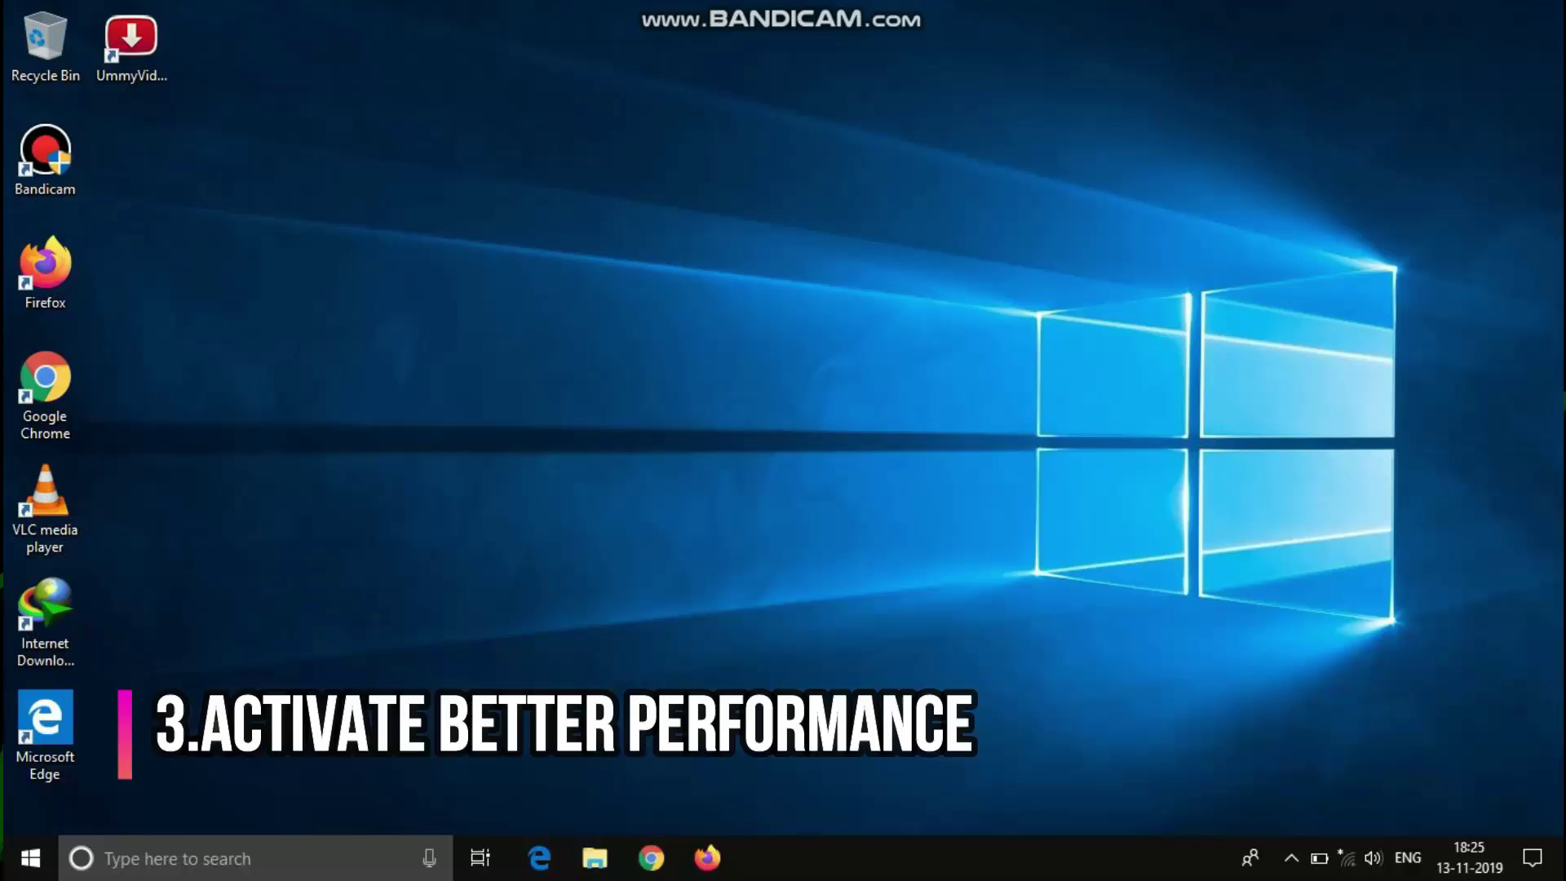
Step: Run the command control panel to open the Control Panel
key(super+r)
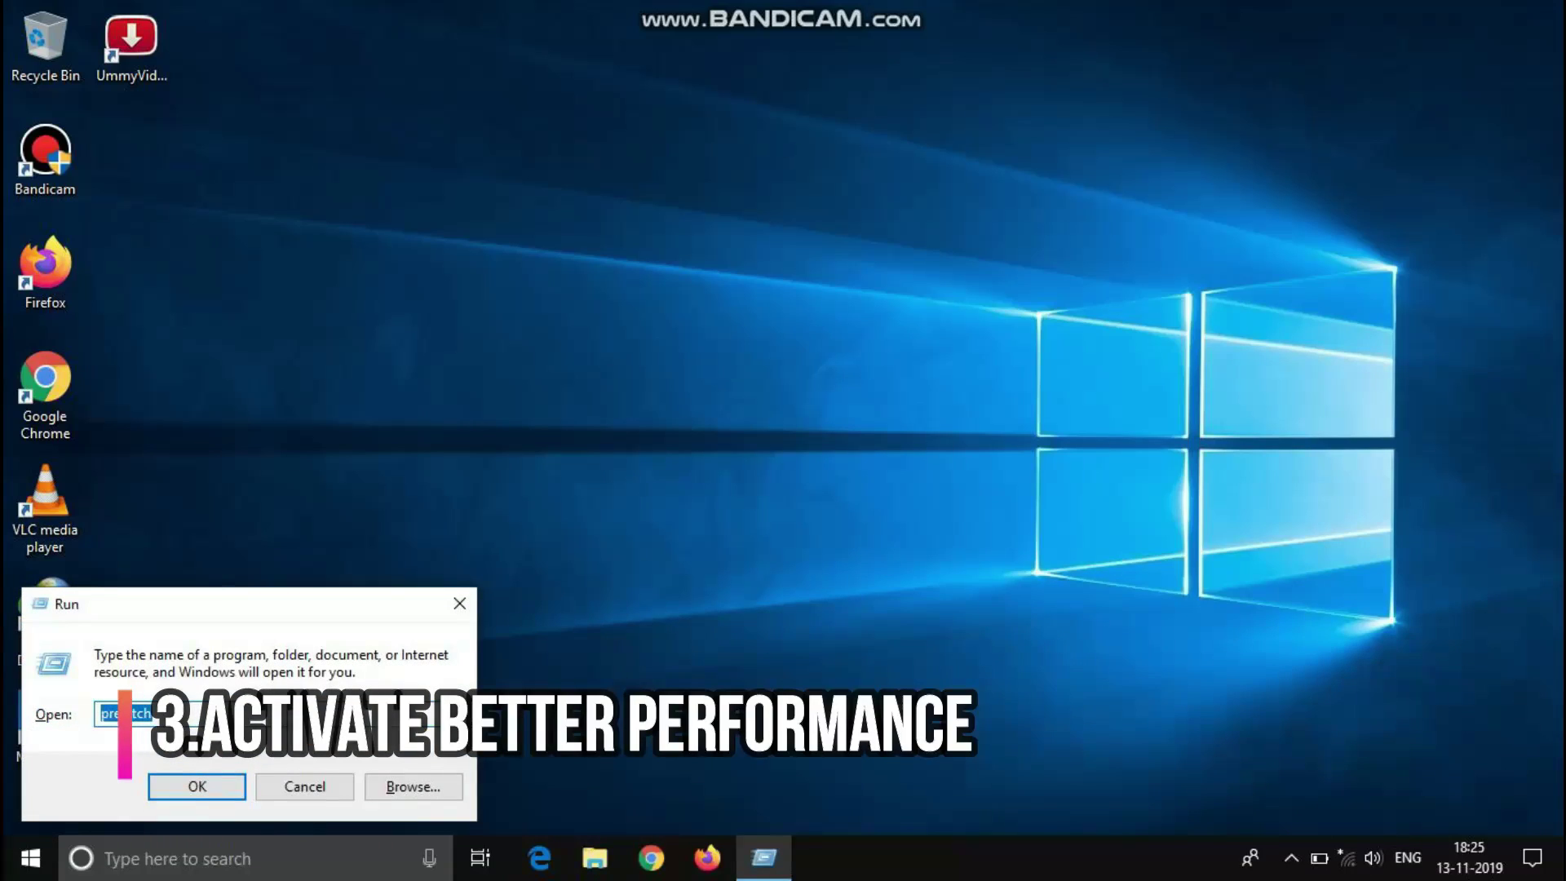
text(control panel)
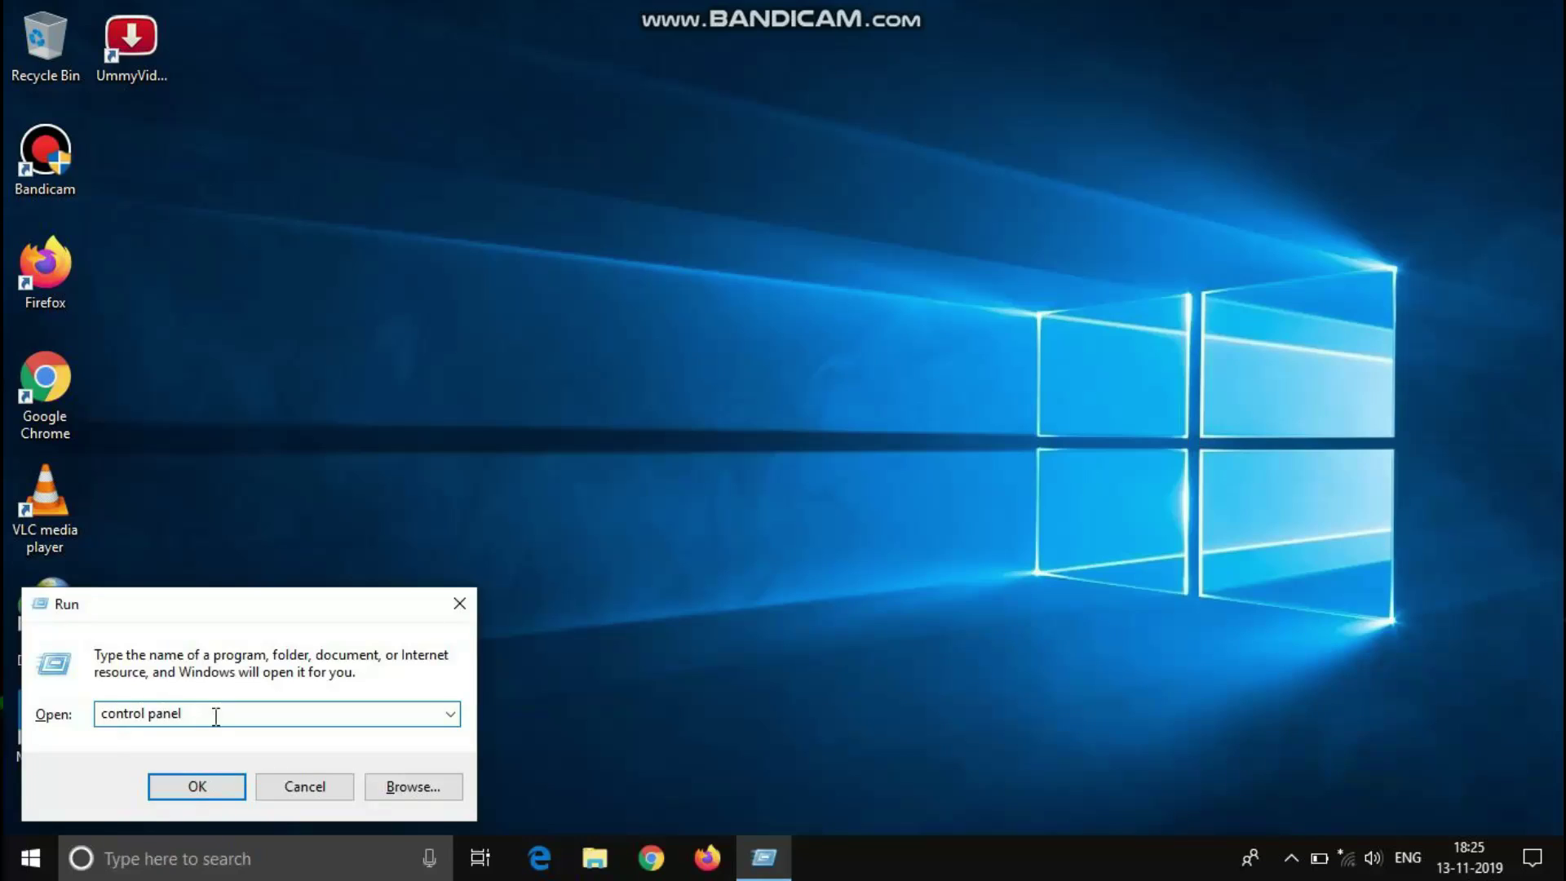
key(Return)
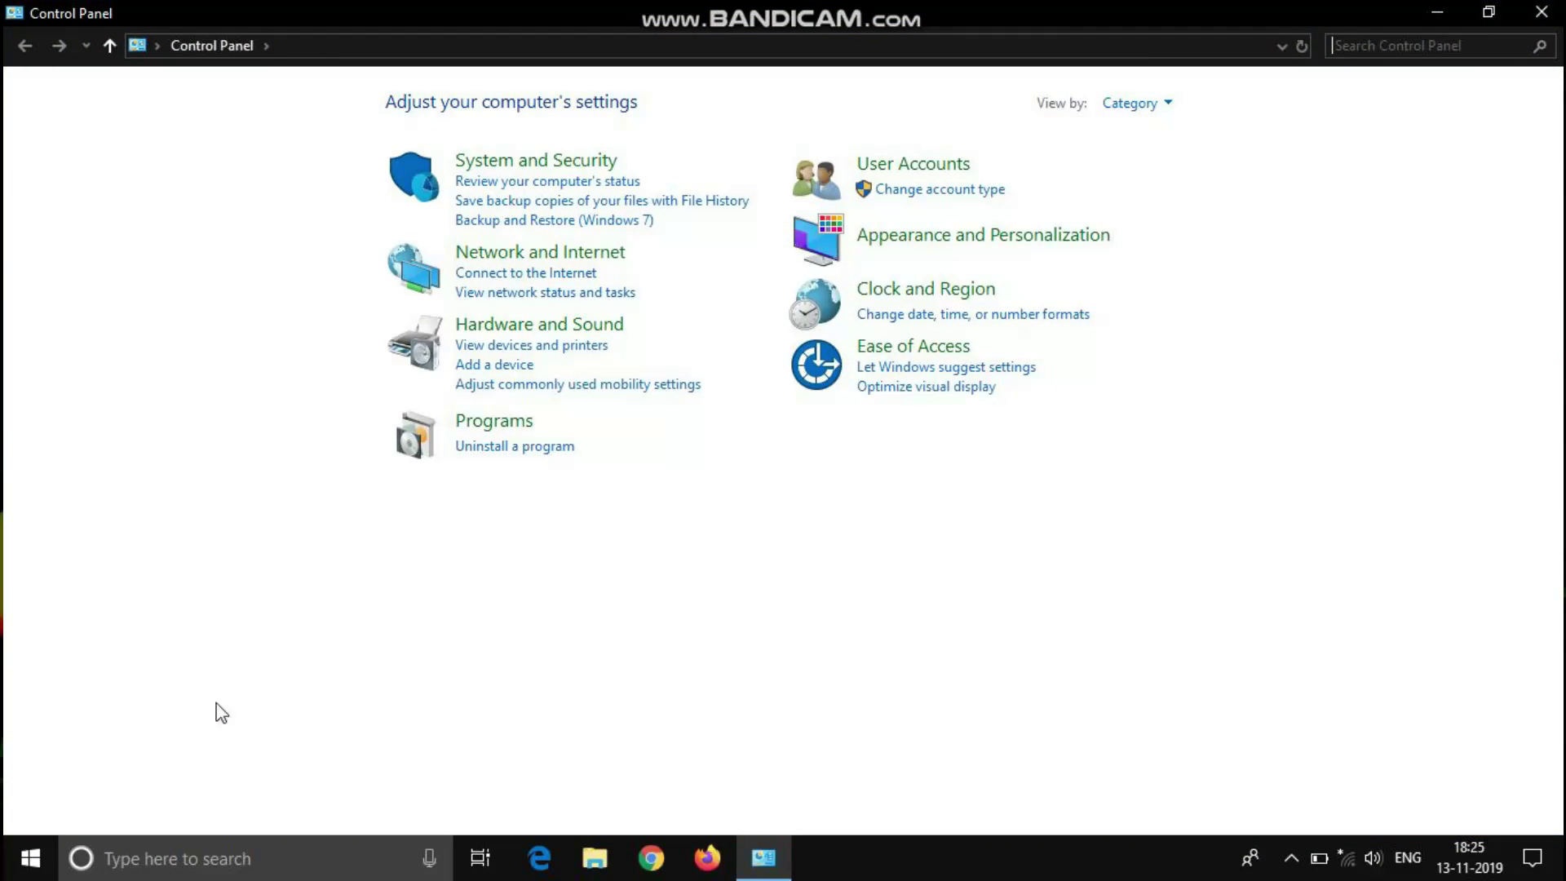
Step: Open the Performance settings from the advanced system settings of the System page under System and Security
click(465, 159)
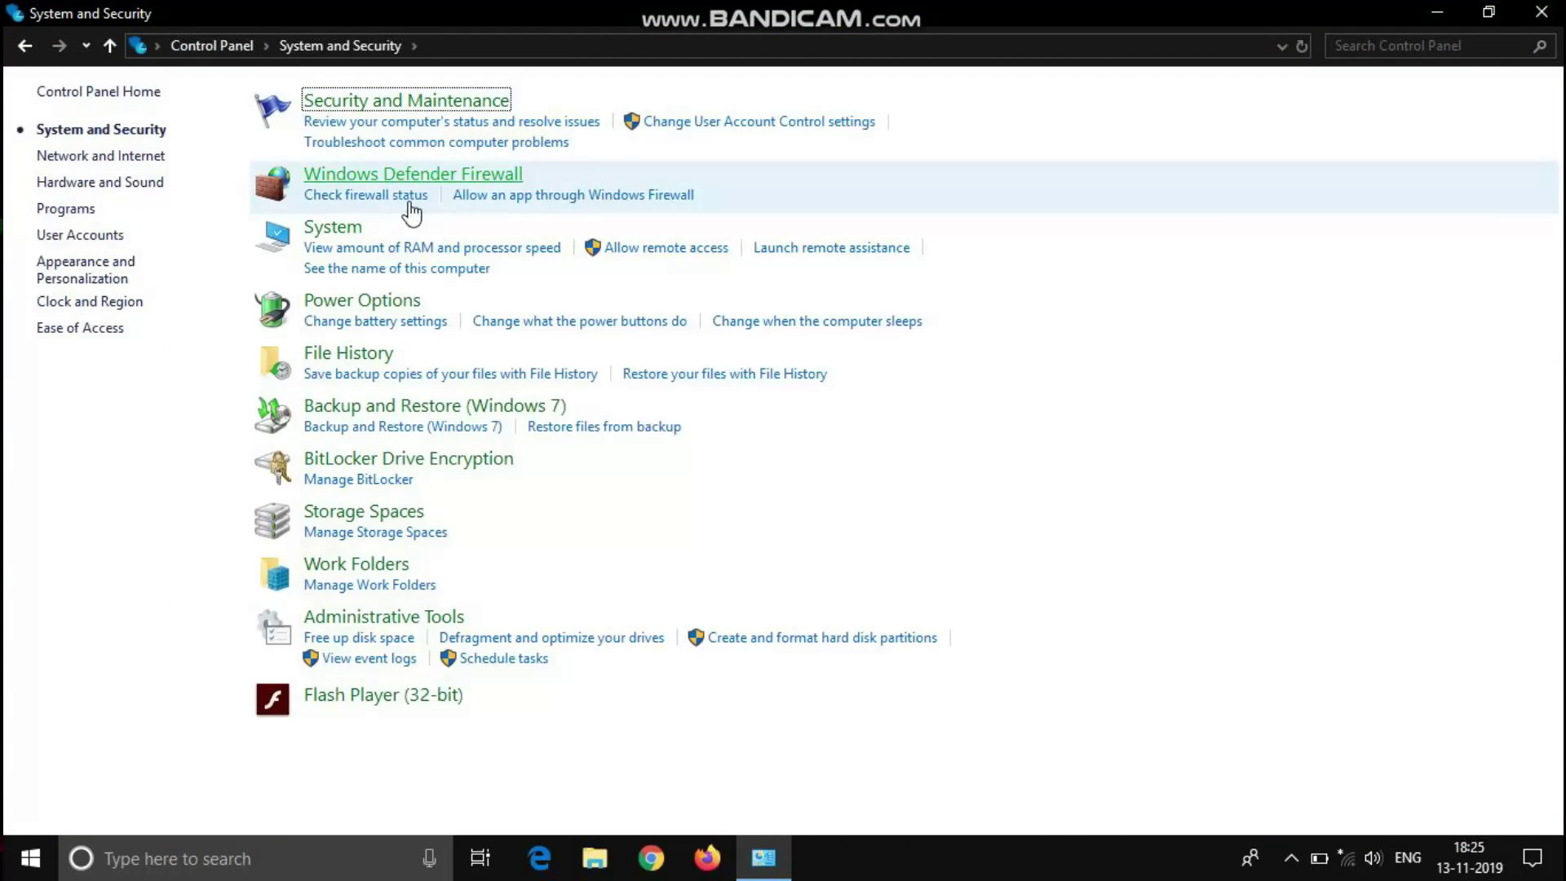
click(333, 228)
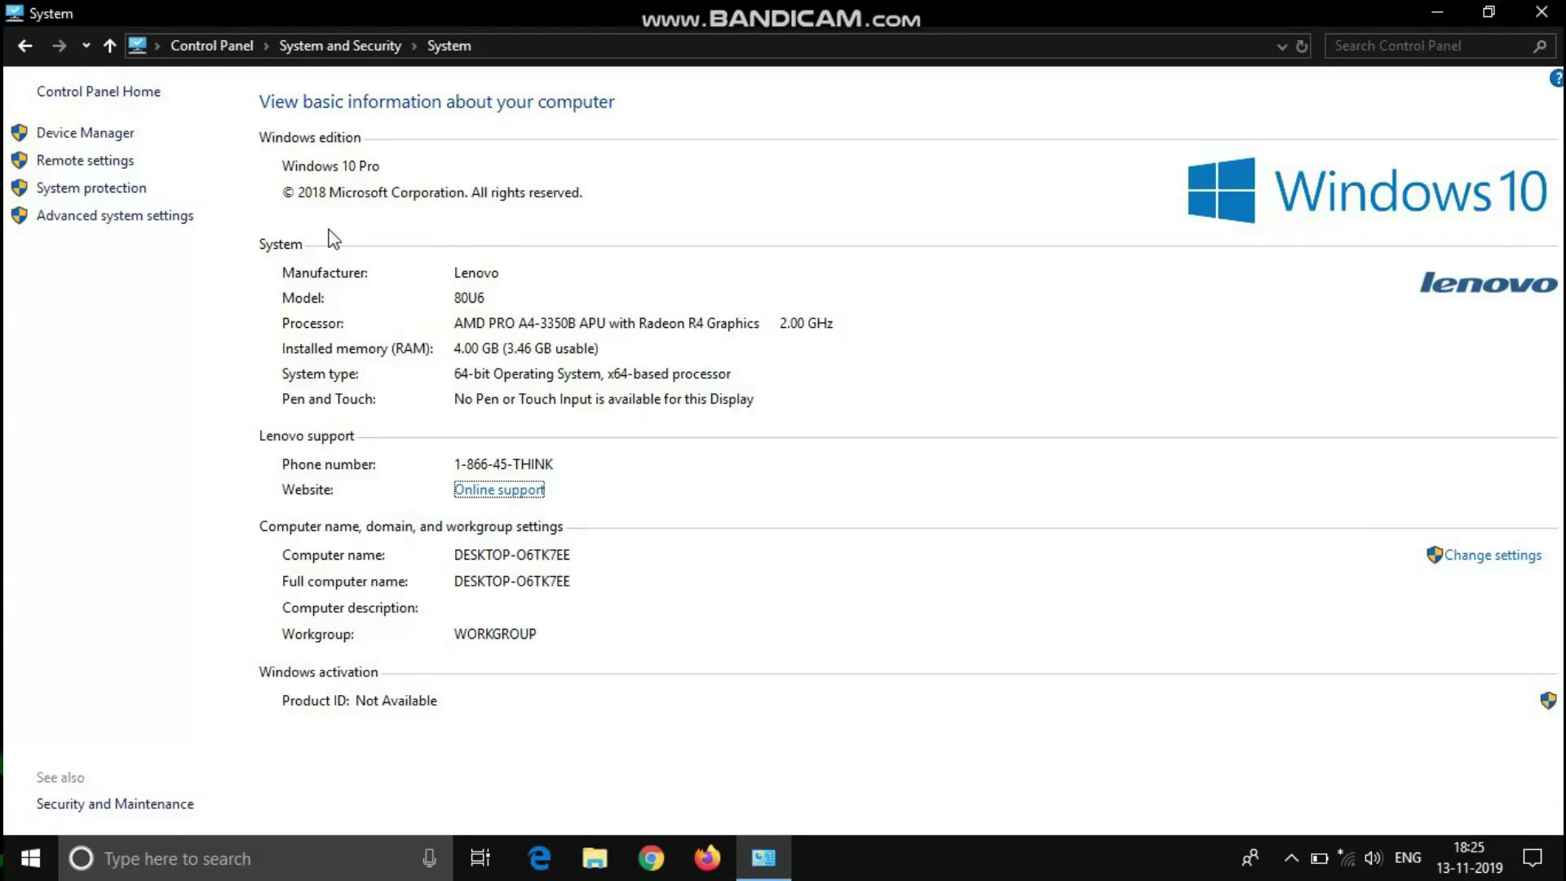
click(57, 217)
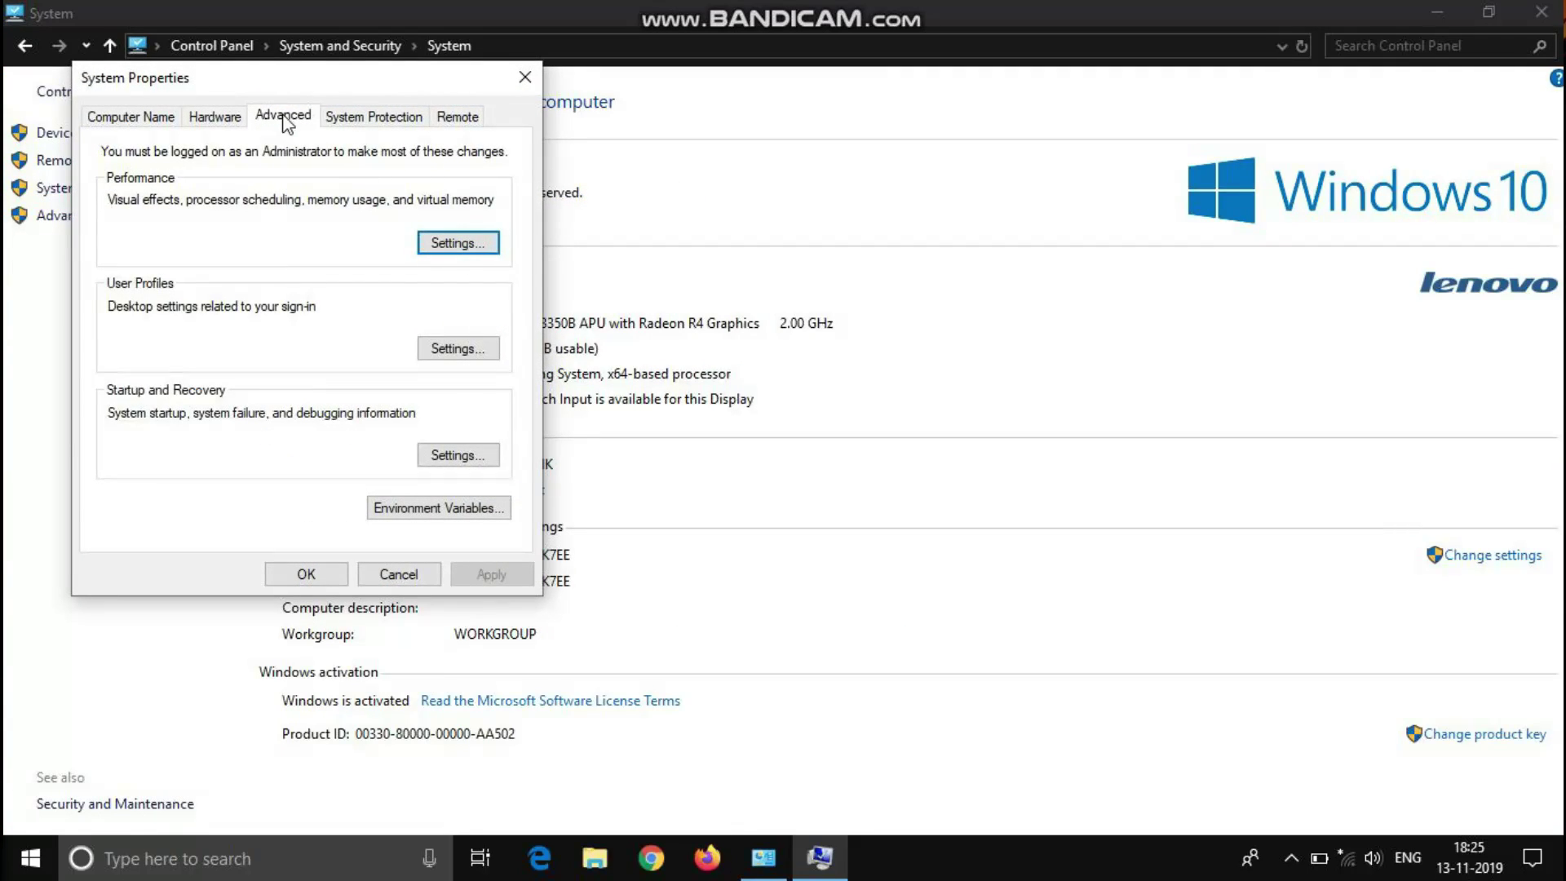
click(472, 259)
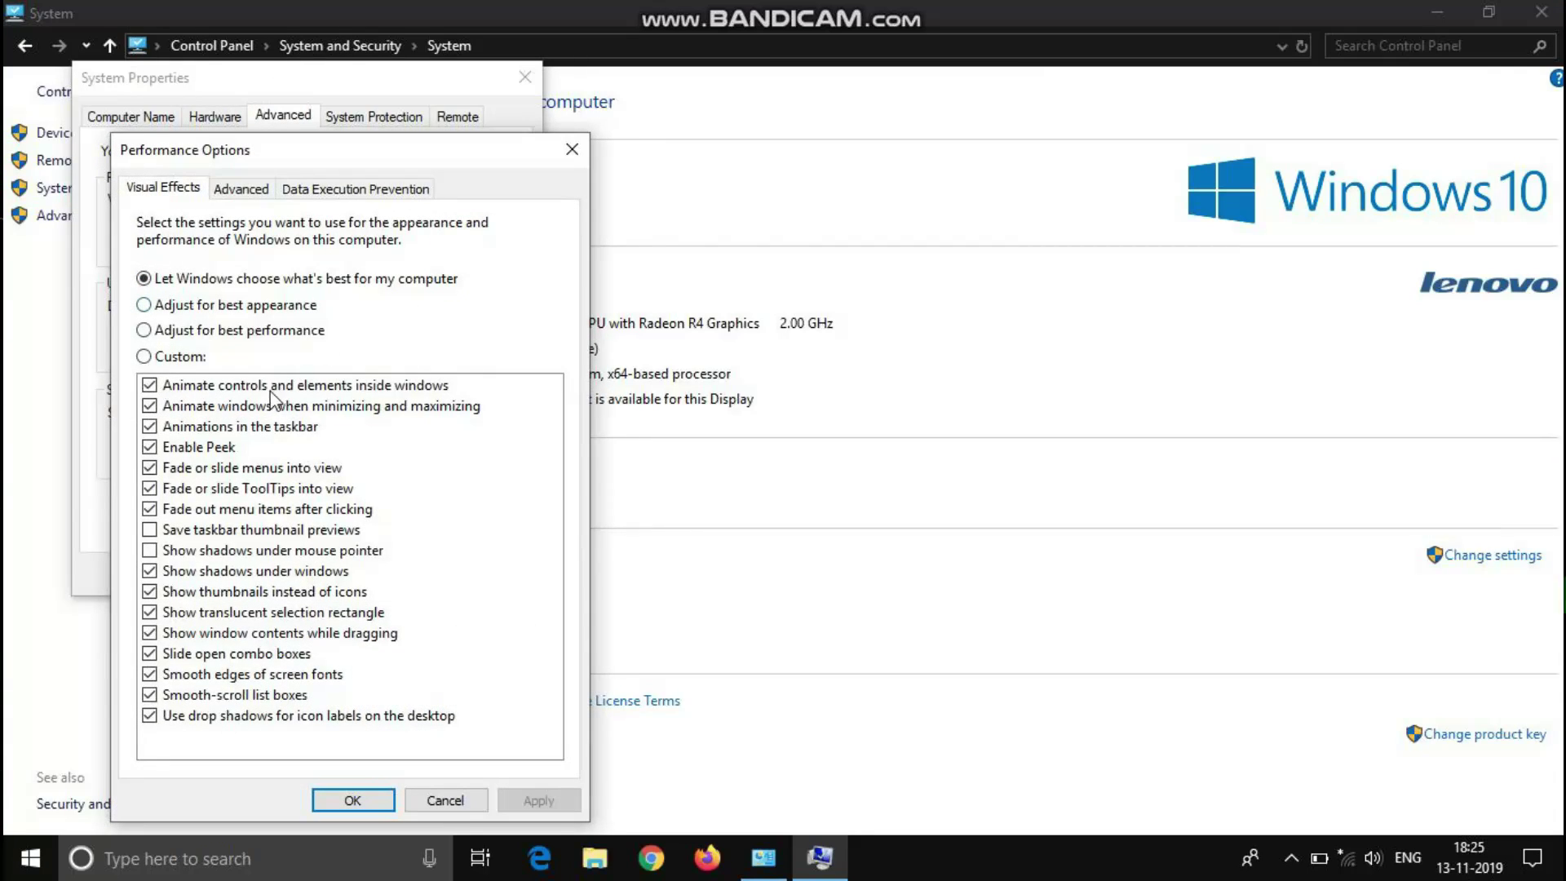
Step: Adjust visual effects for best performance, re-enabling smooth screen font edges, desktop icon label drop shadows, thumbnails instead of icons and window shadows, and apply
click(143, 331)
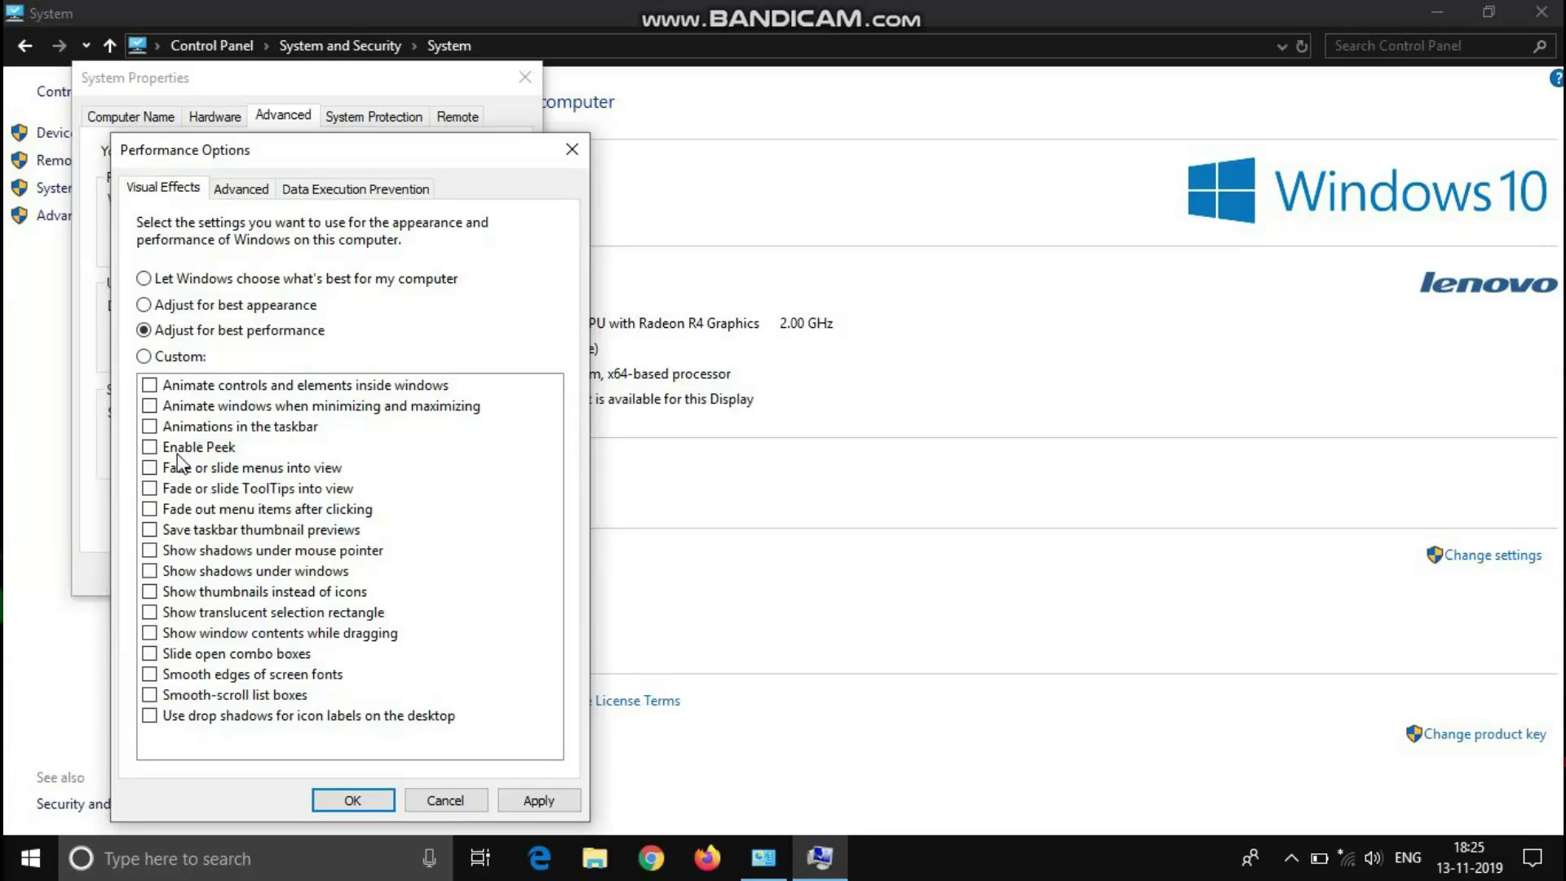
click(149, 675)
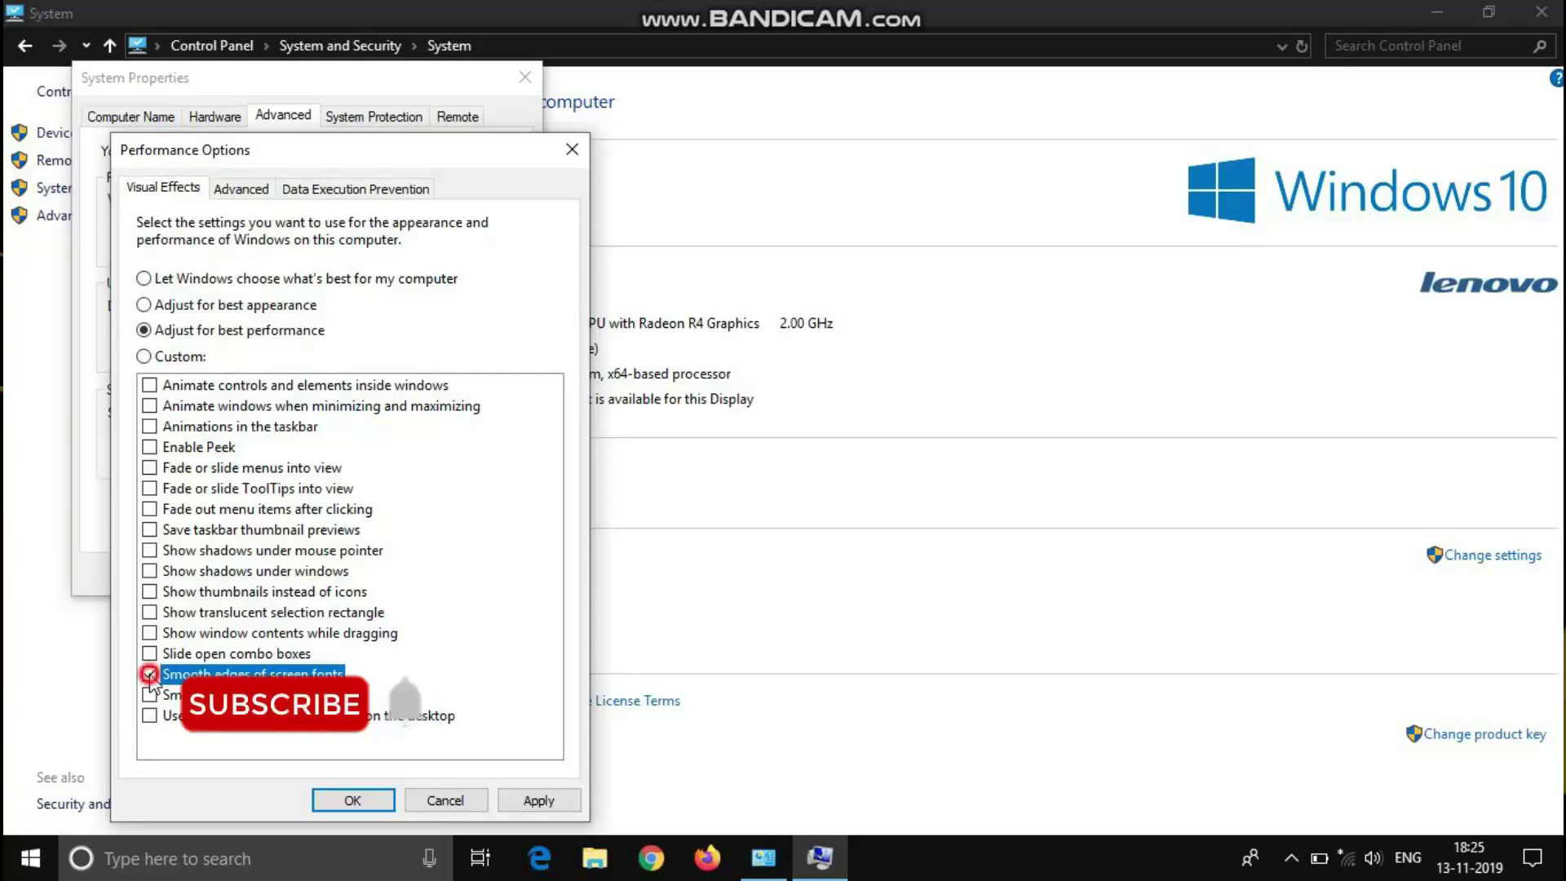
click(150, 715)
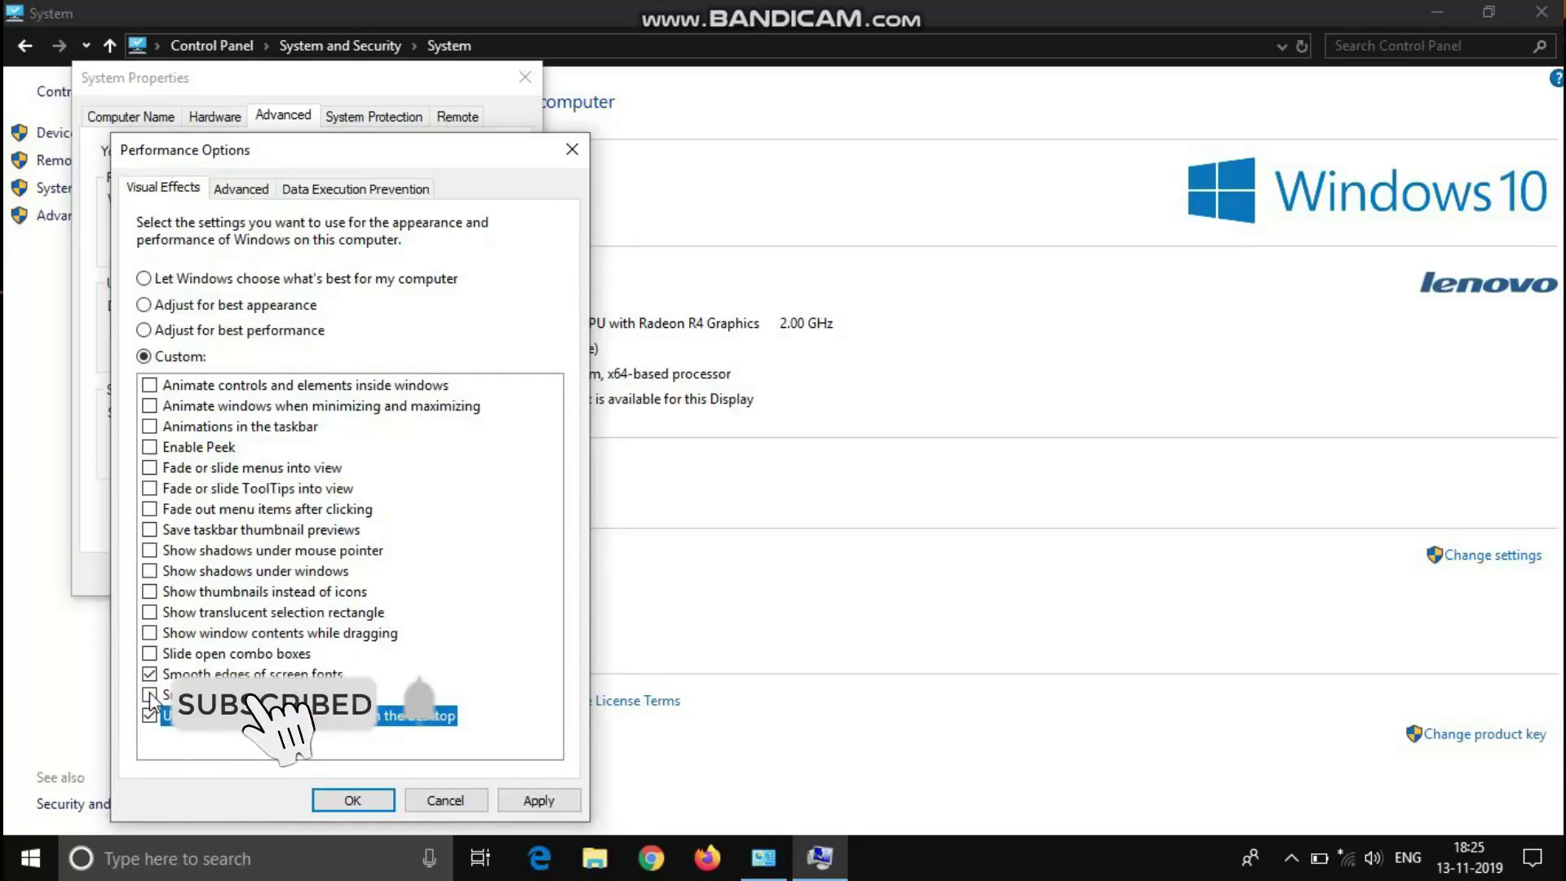
click(149, 593)
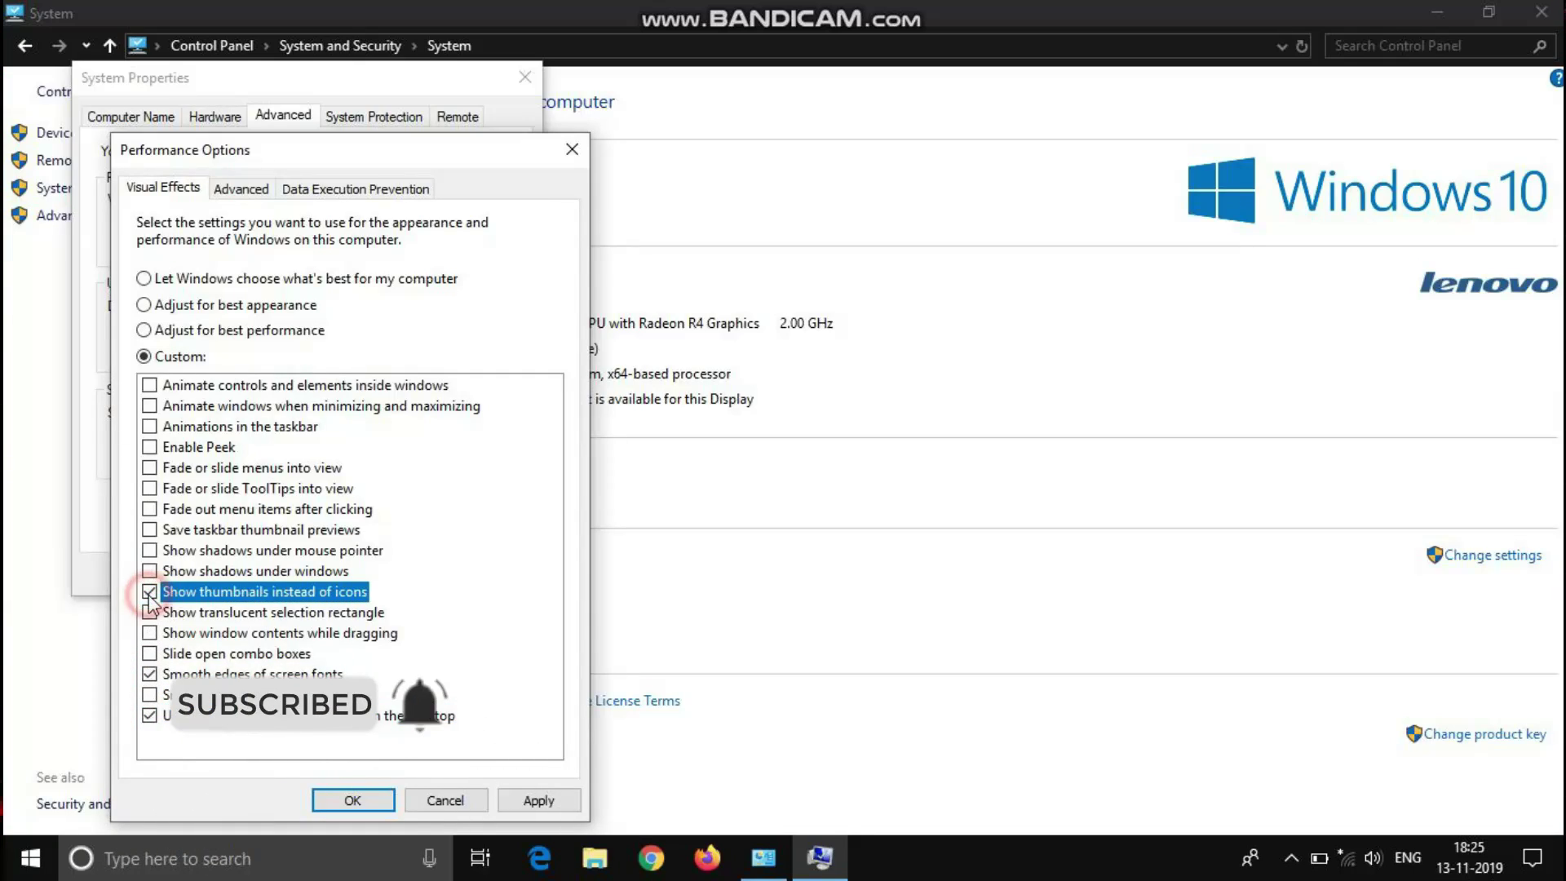
click(149, 572)
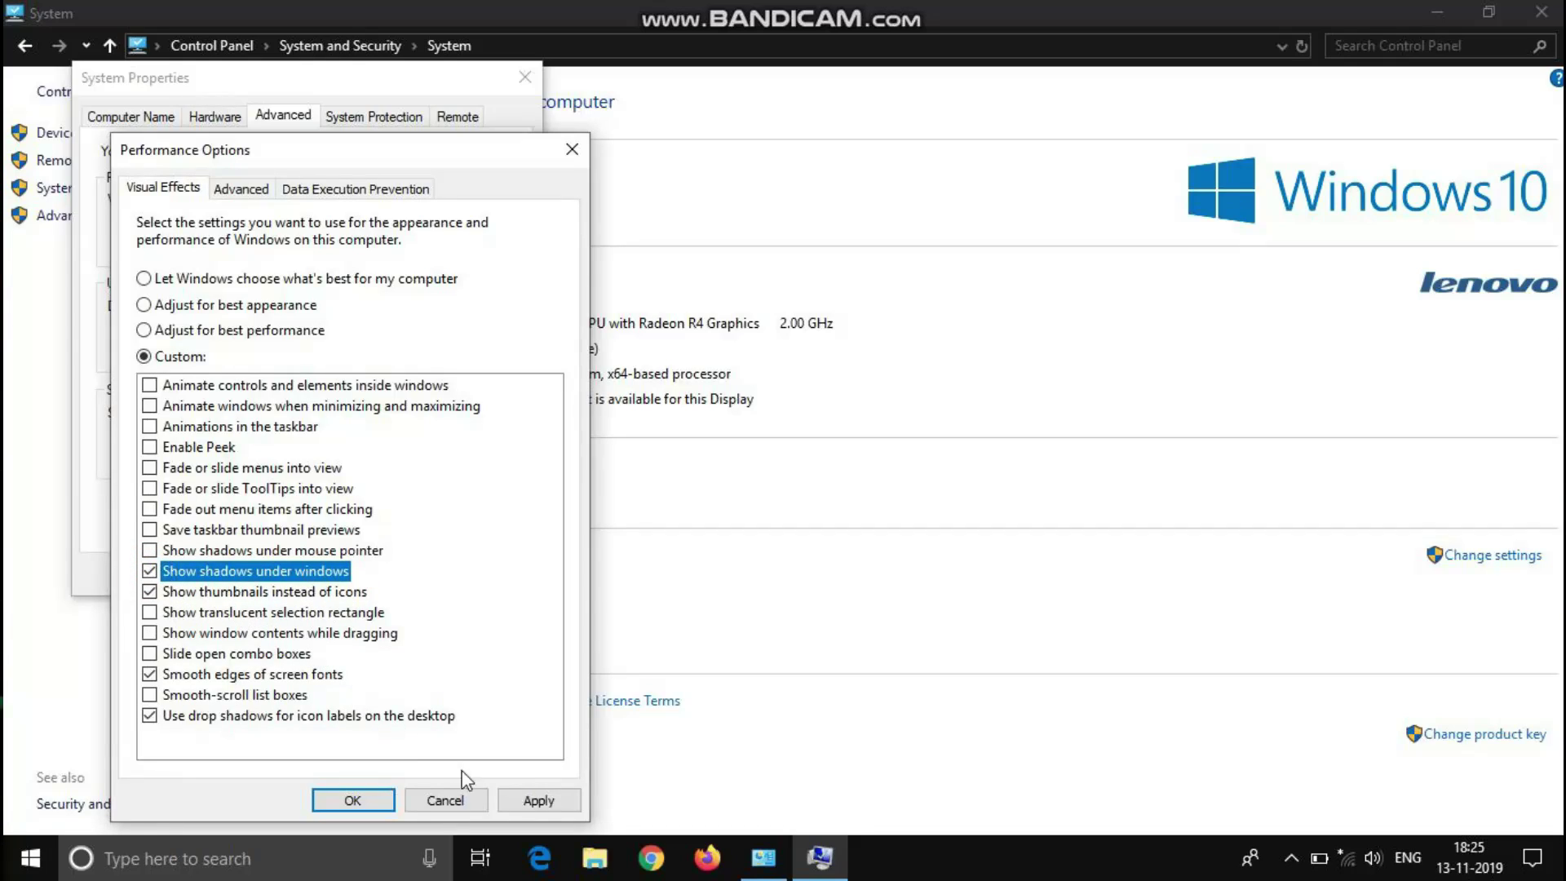
click(532, 798)
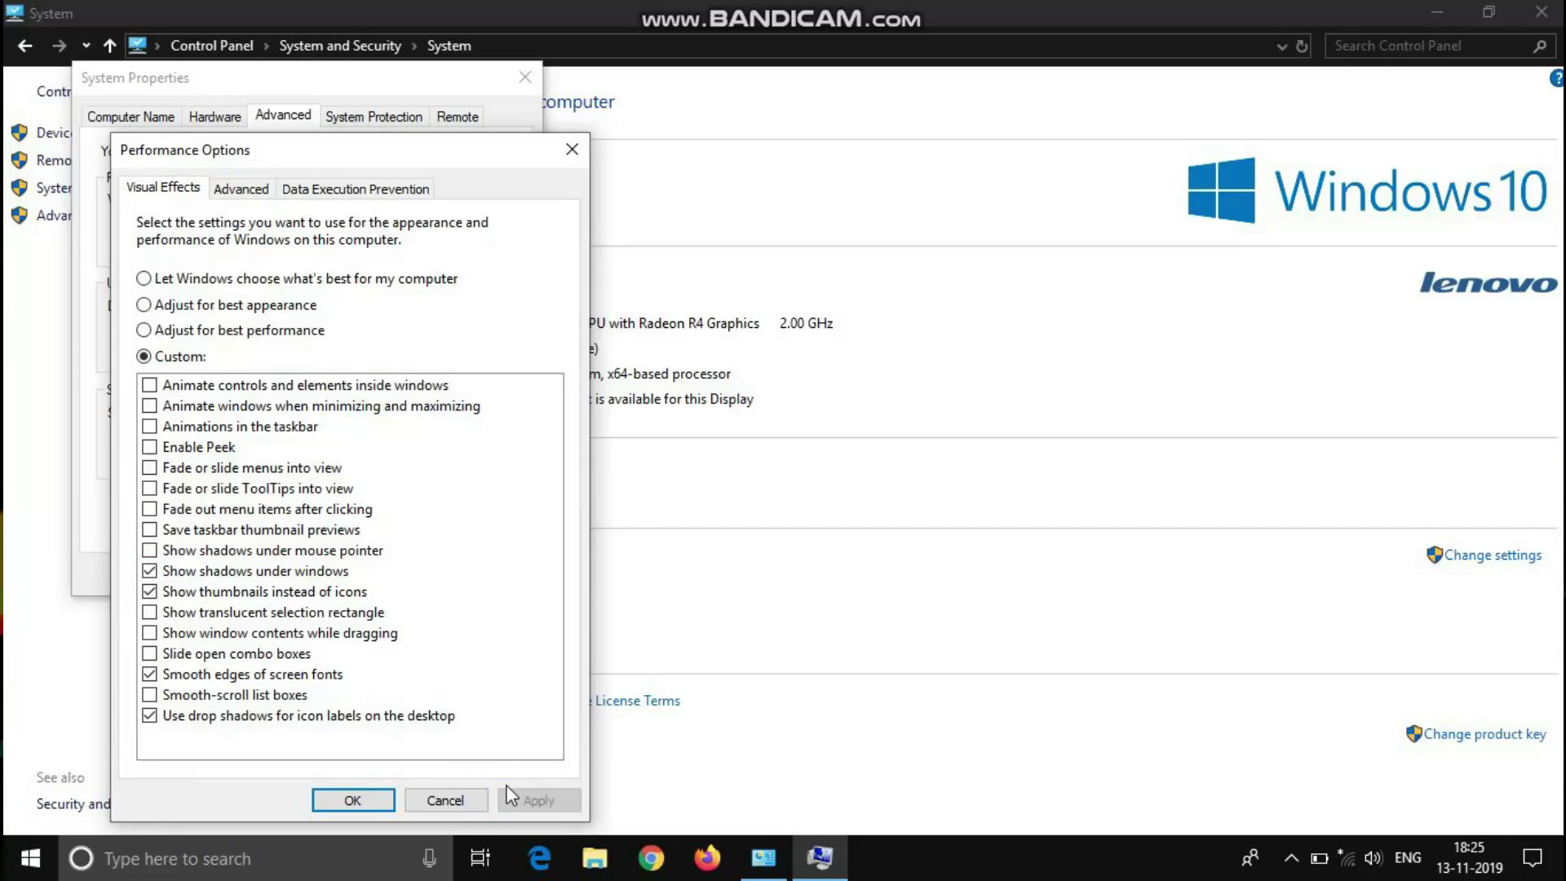
Step: Close the Performance Options and System Properties dialogs and the System window
click(439, 800)
click(308, 569)
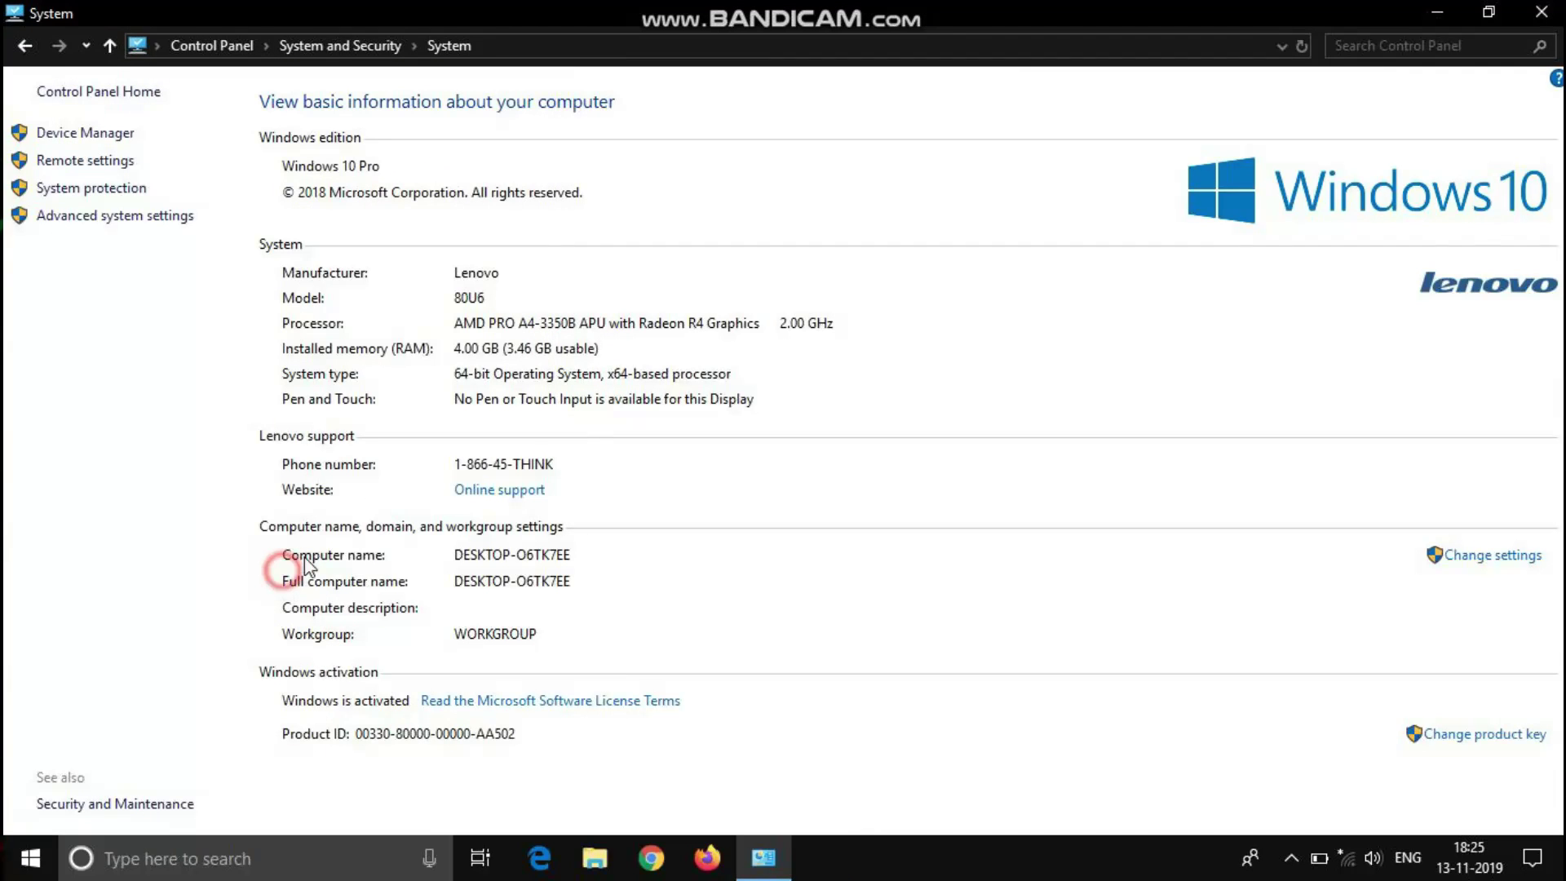
click(1542, 11)
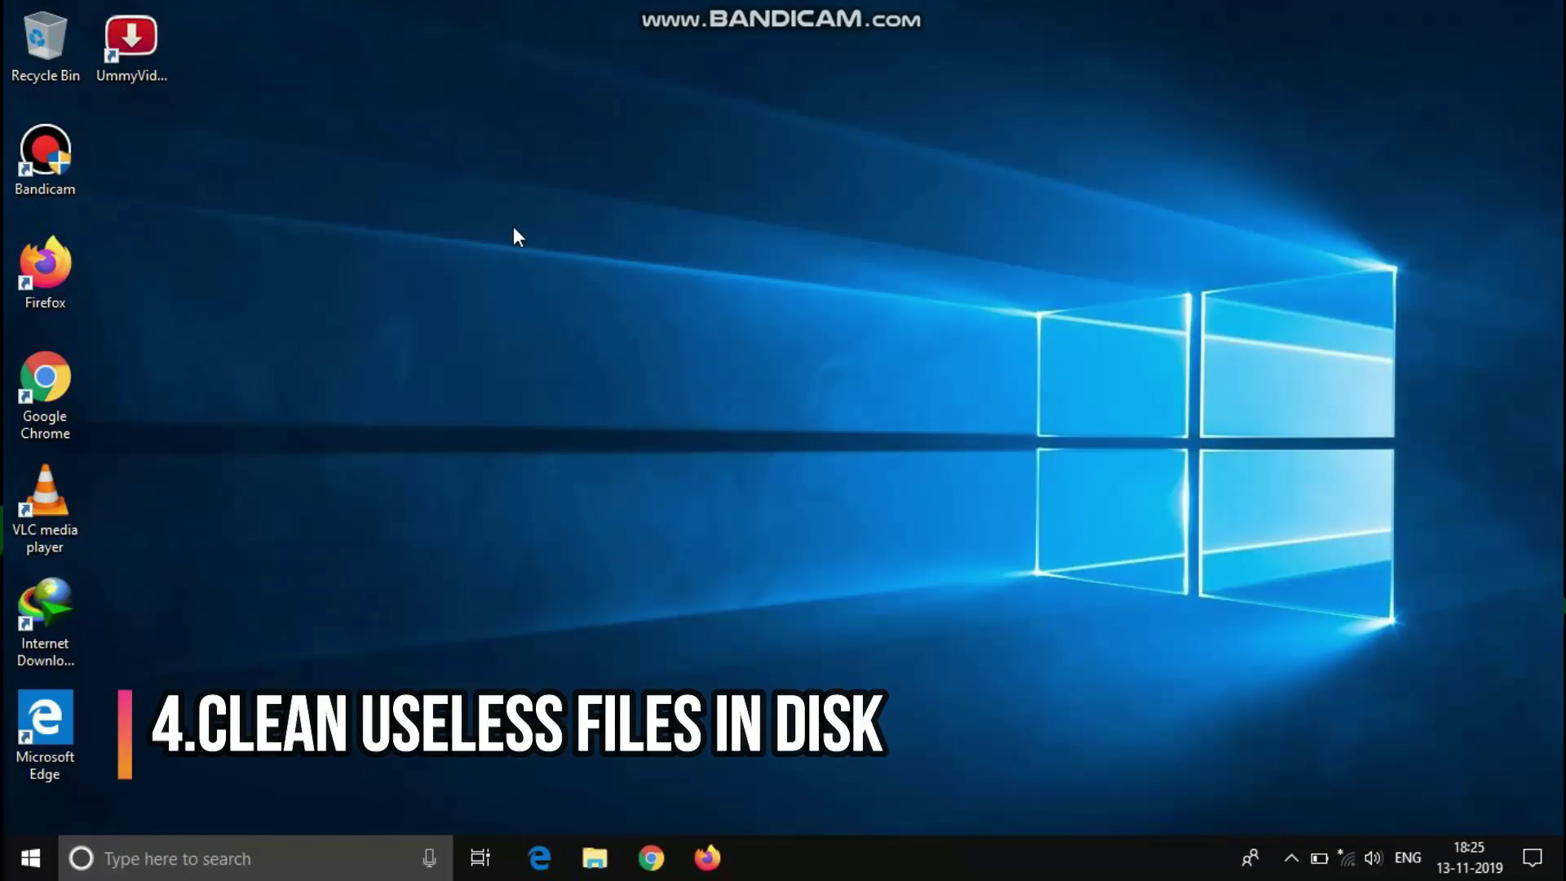
Step: Open Disk Cleanup for the (C:) Local Disk from the drive's properties in This PC
click(594, 857)
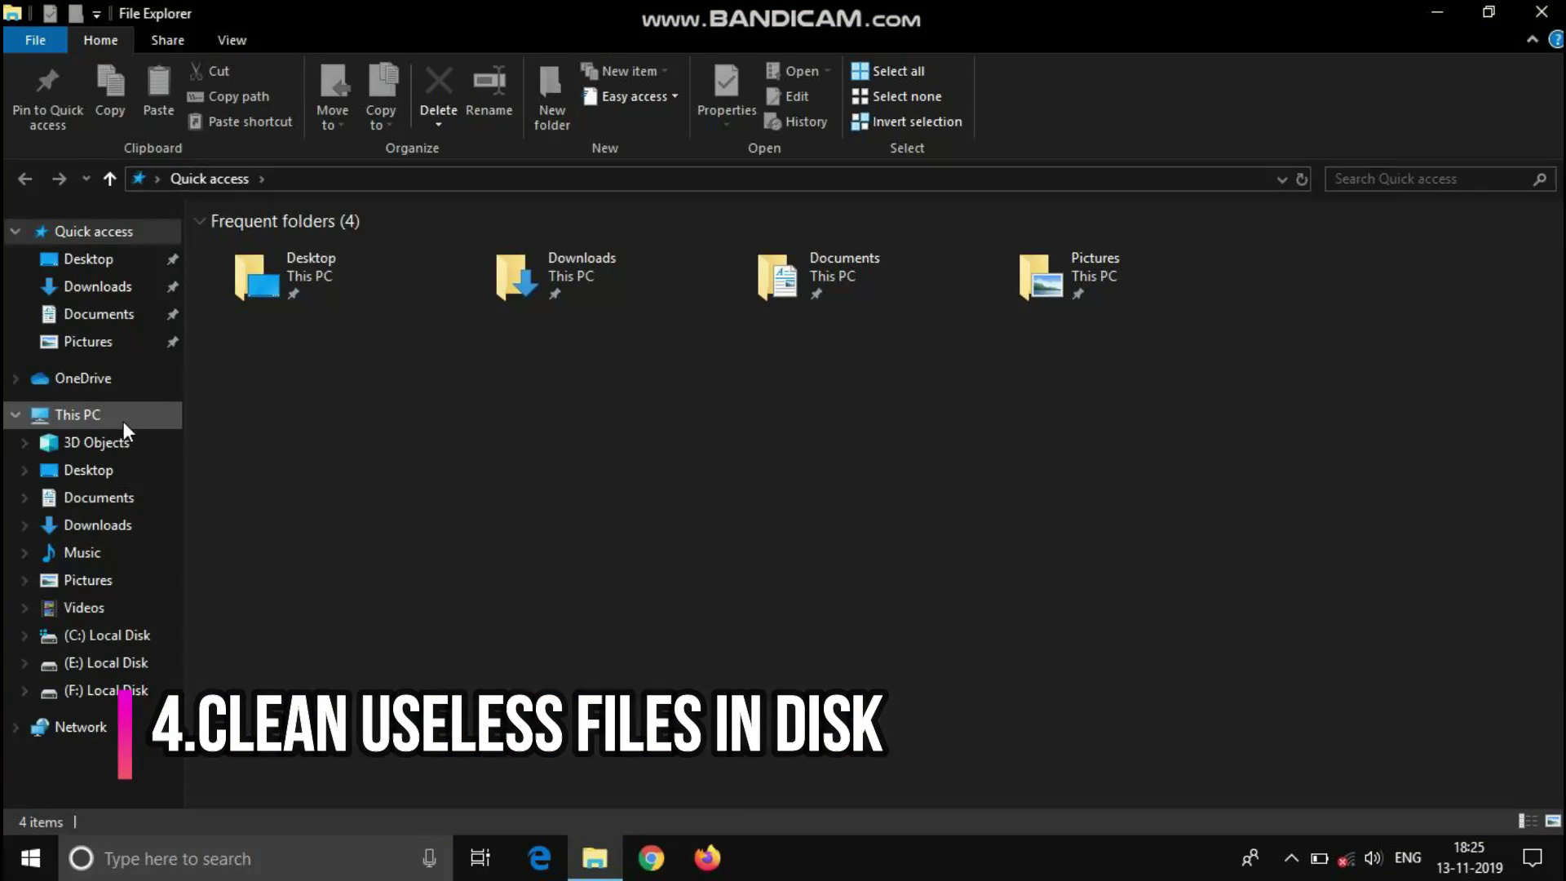
click(119, 413)
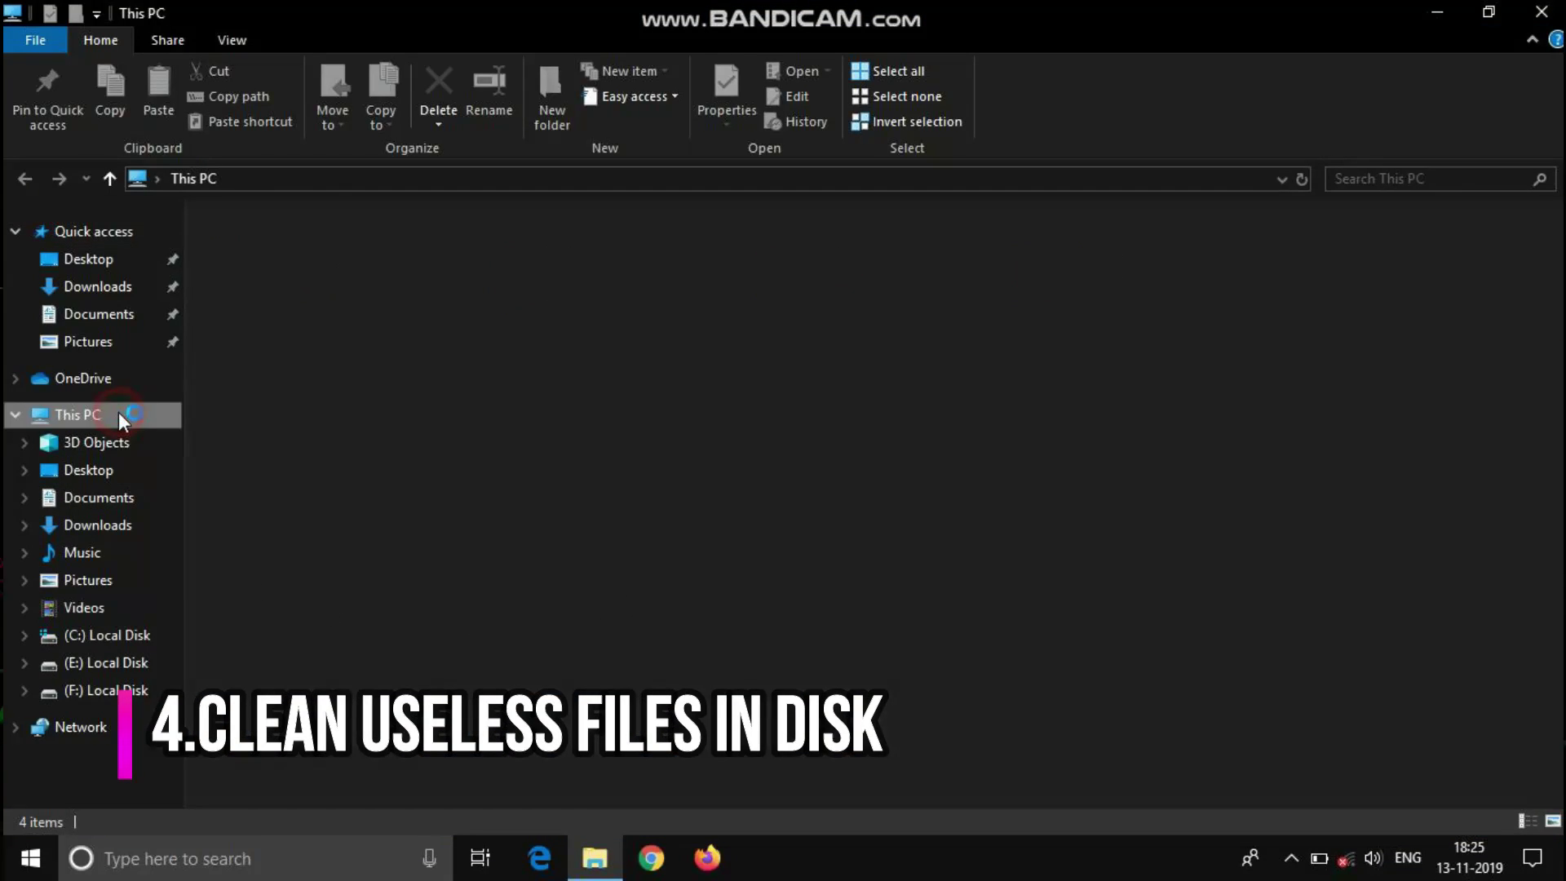
click(361, 428)
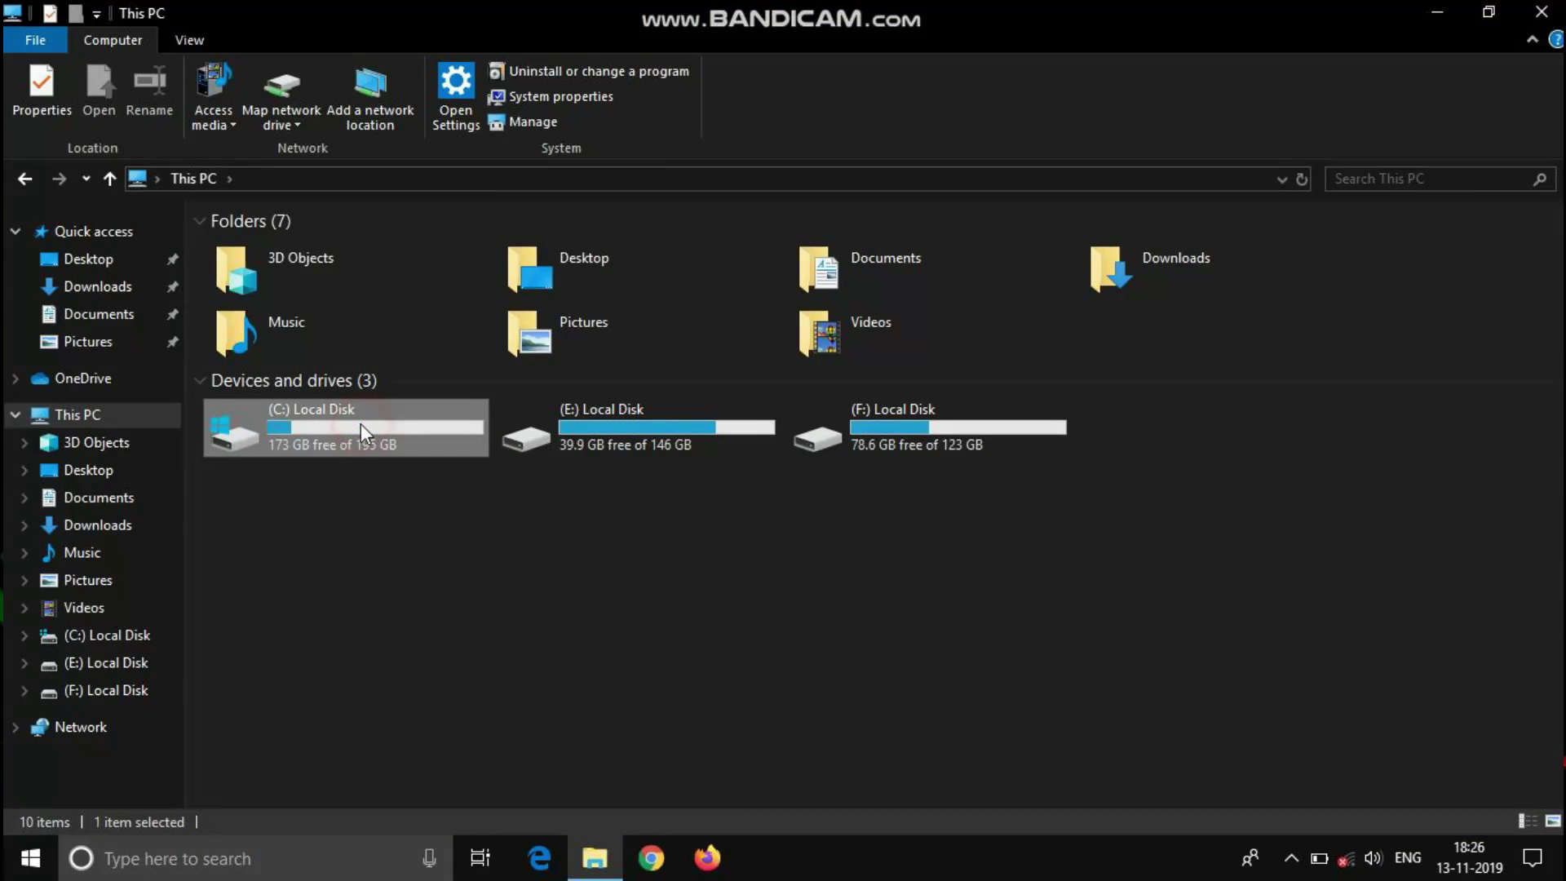
right_click(360, 423)
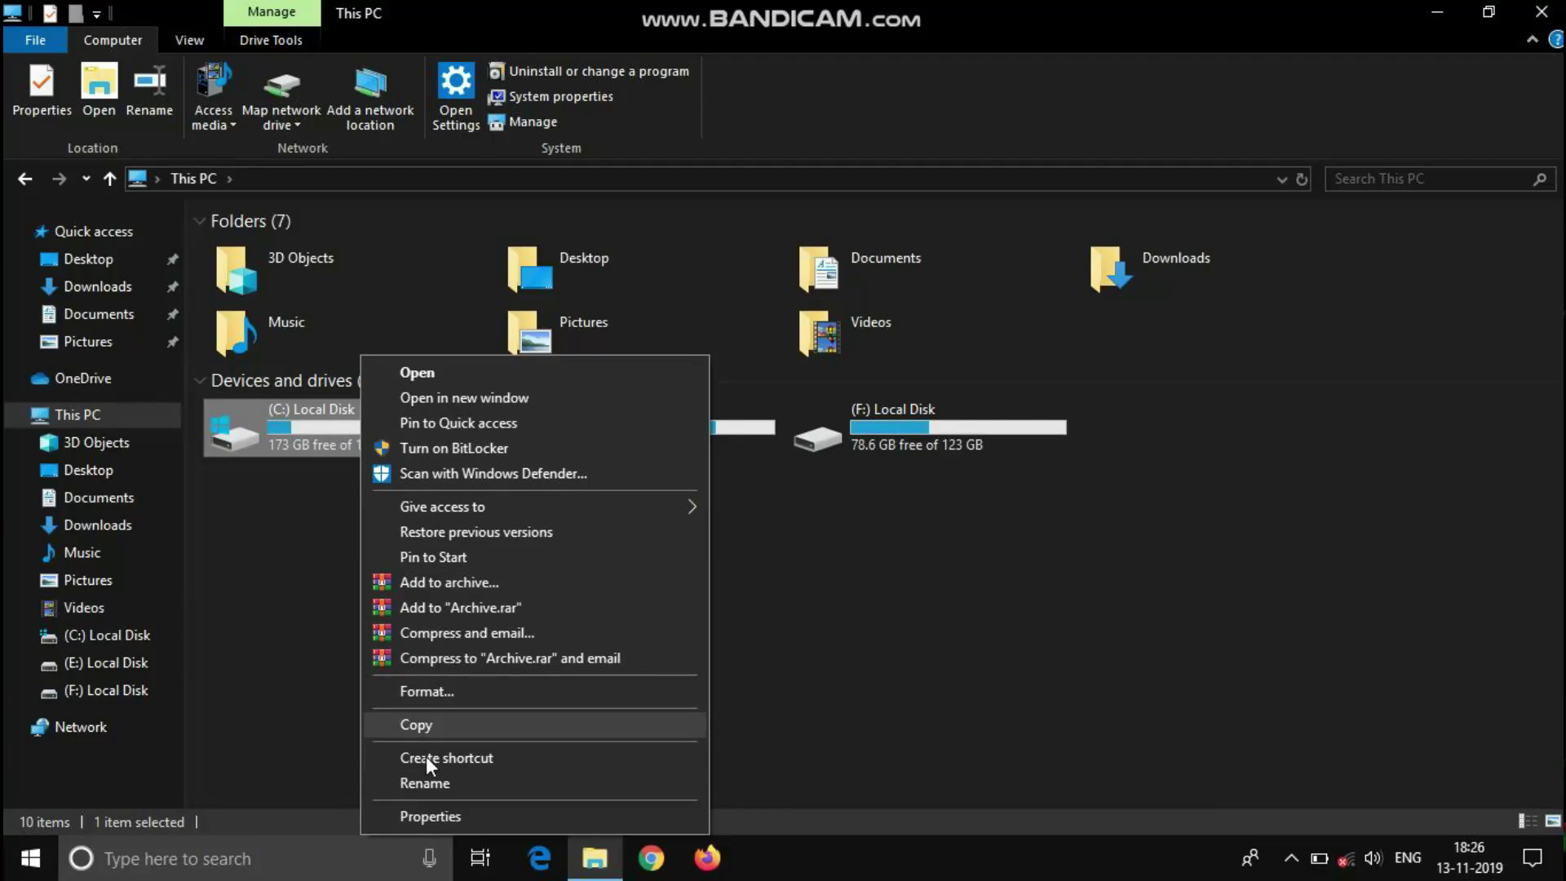
click(426, 816)
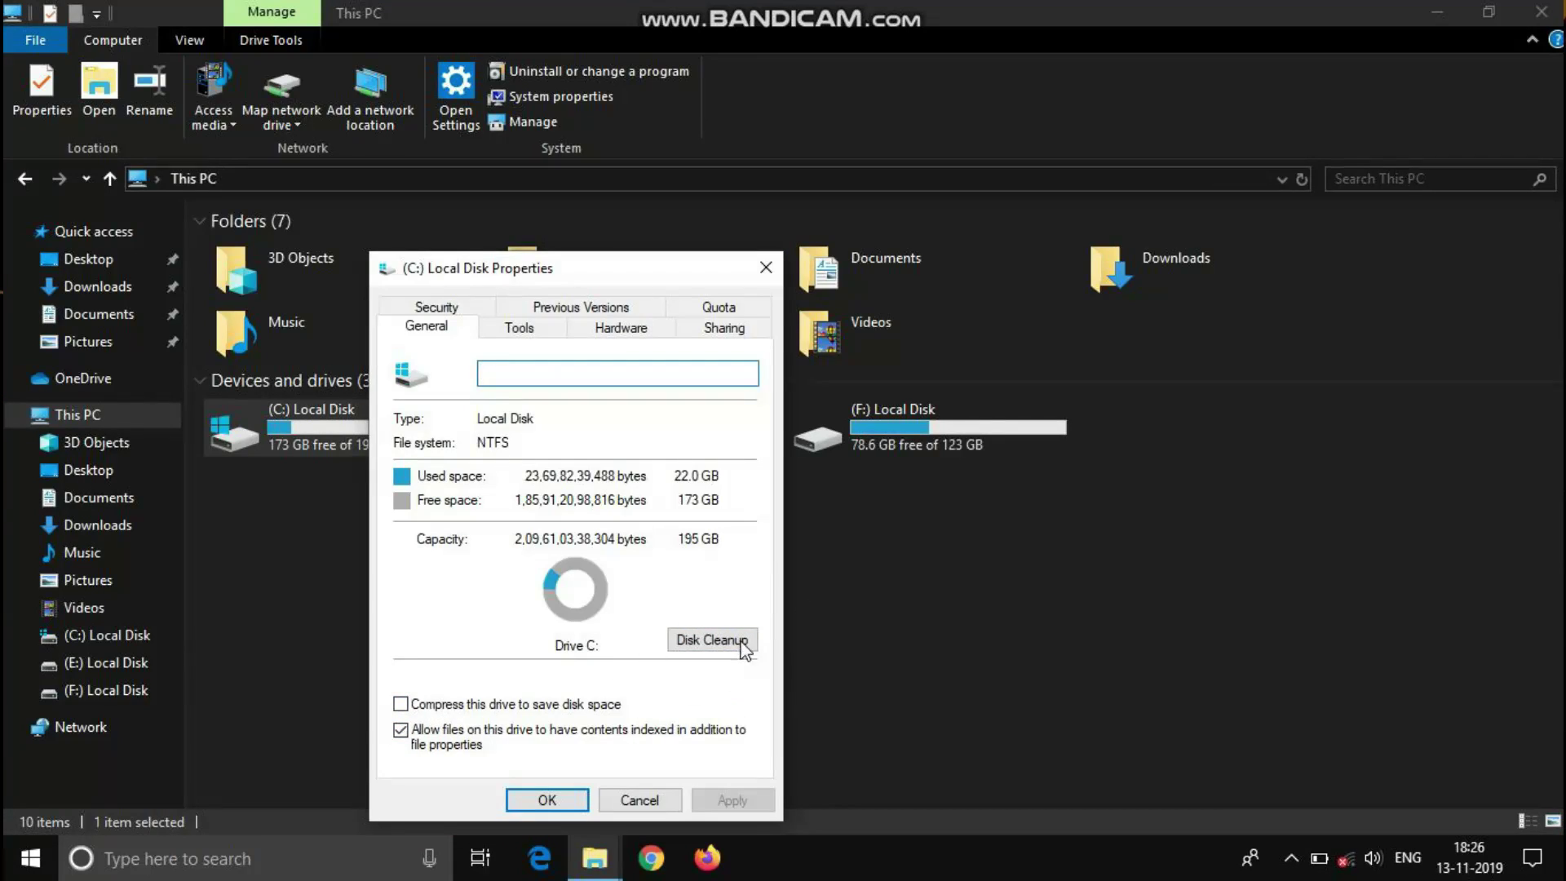
click(708, 641)
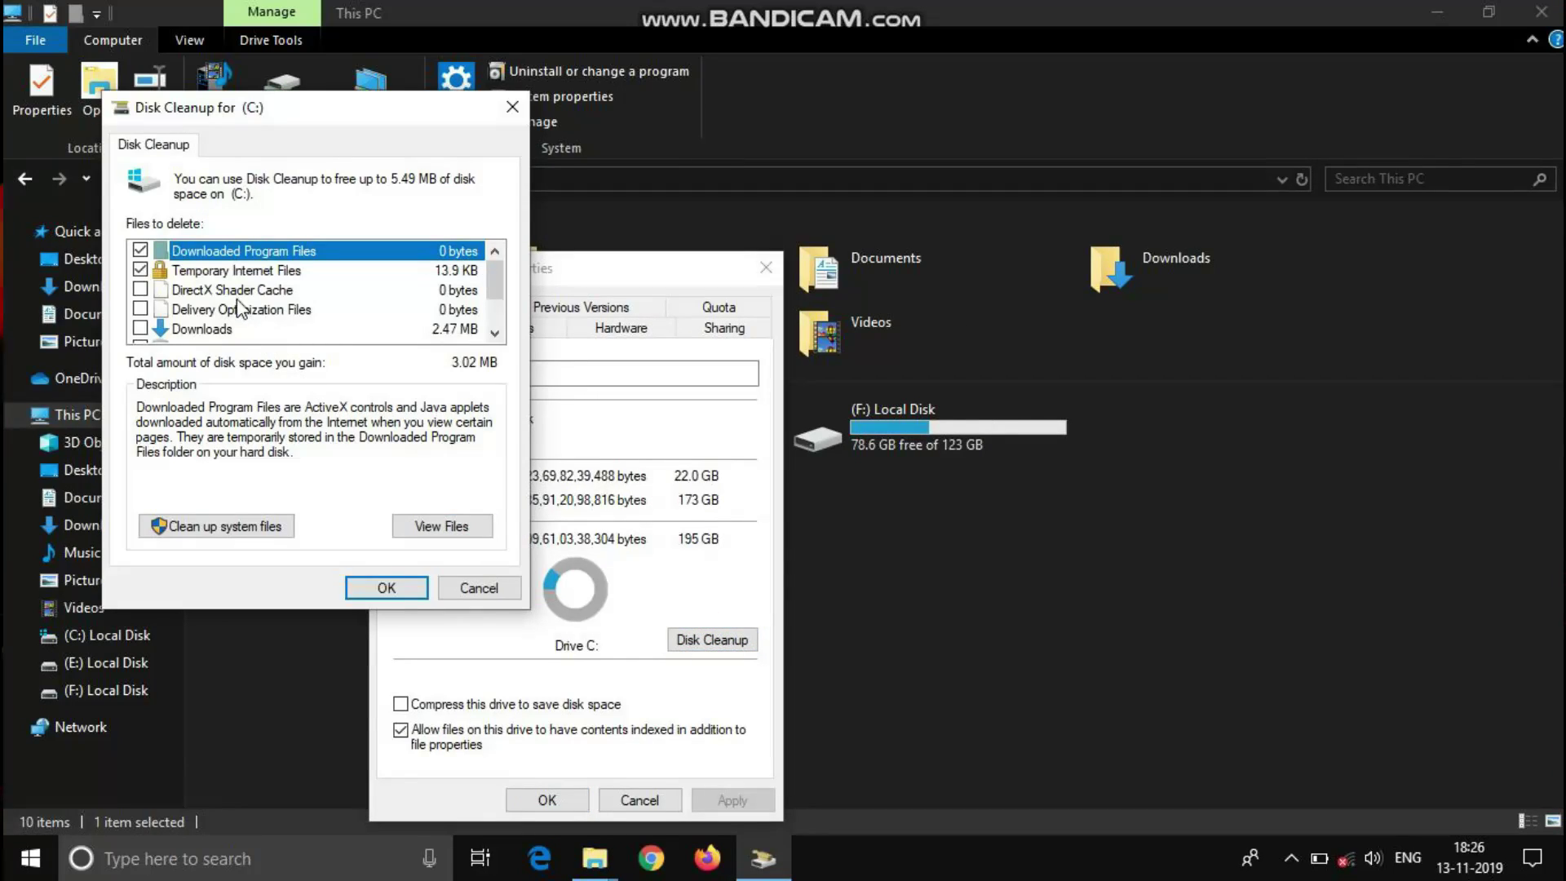
Step: Mark Delivery Optimization Files, Downloads, Recycle Bin and Temporary files for deletion in Disk Cleanup
click(141, 309)
scroll(159, 307, down, 1)
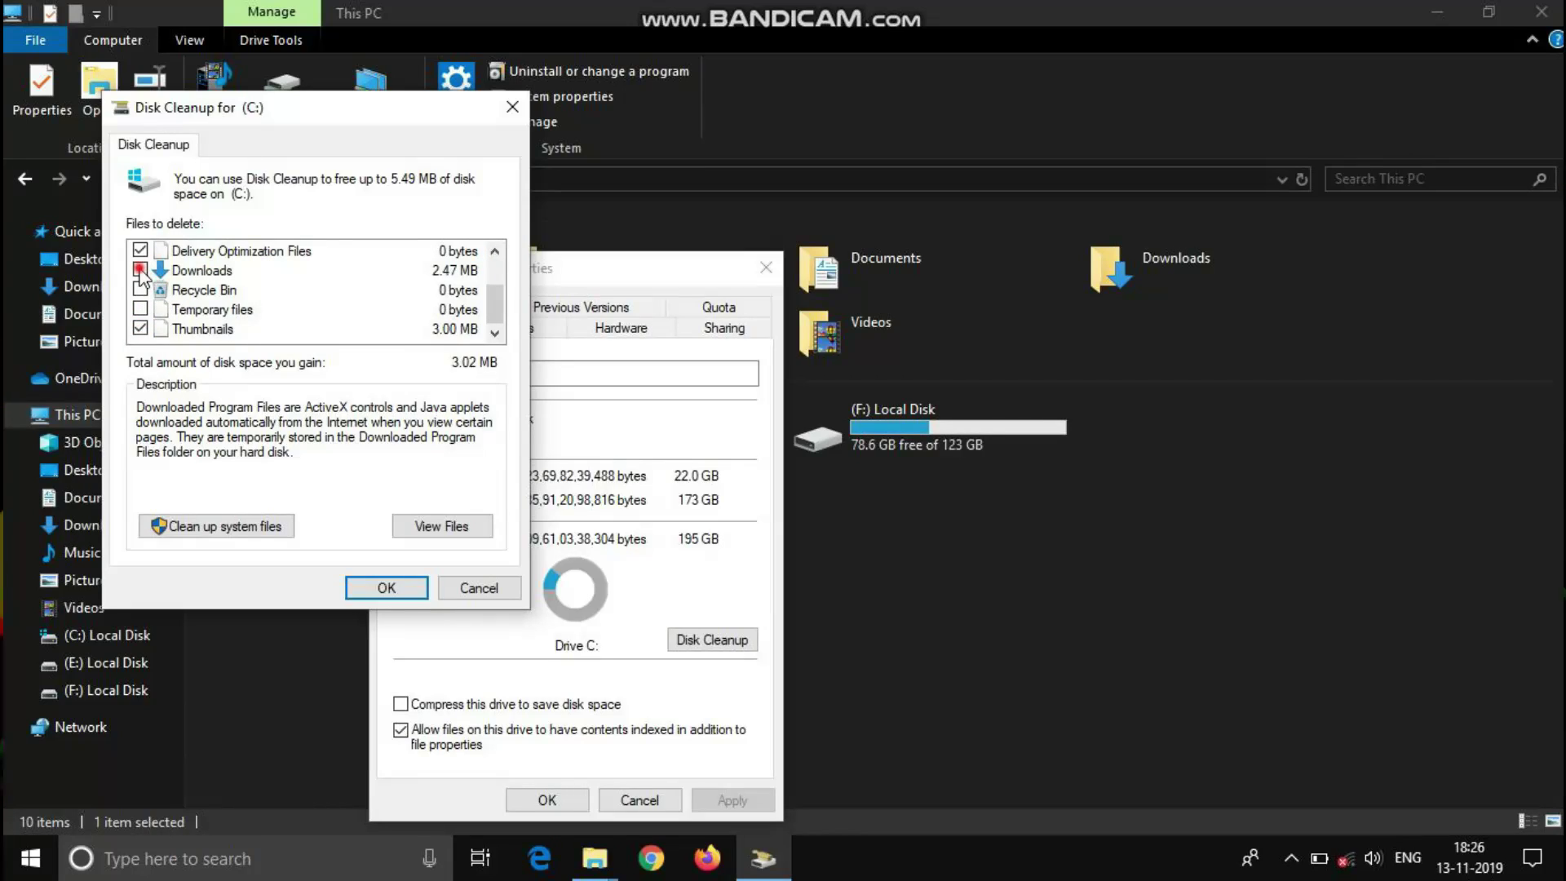
click(141, 270)
click(140, 290)
click(140, 309)
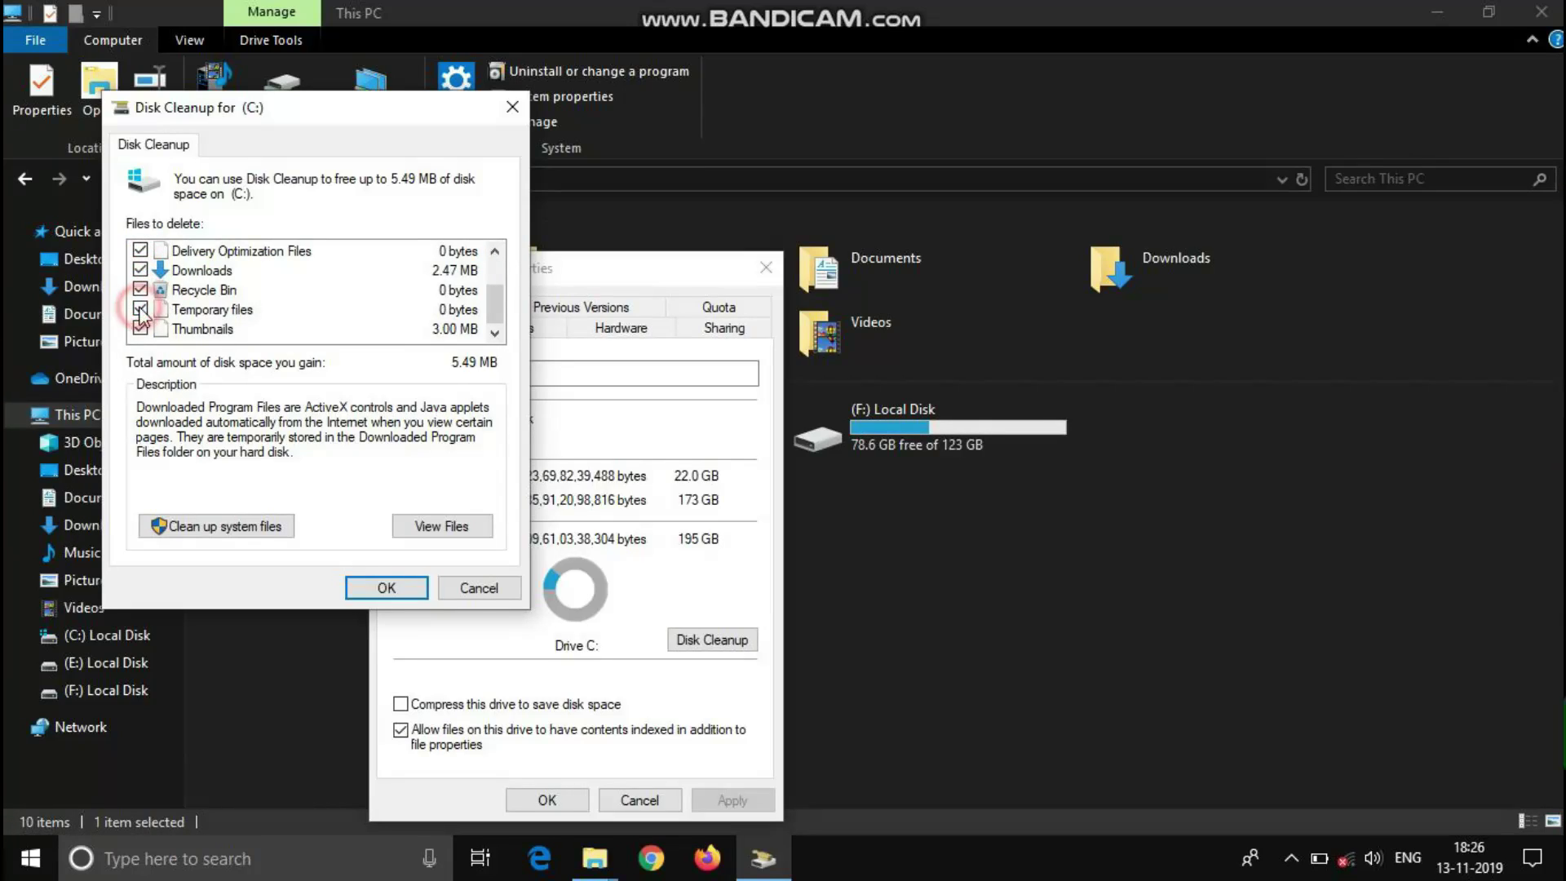
click(190, 273)
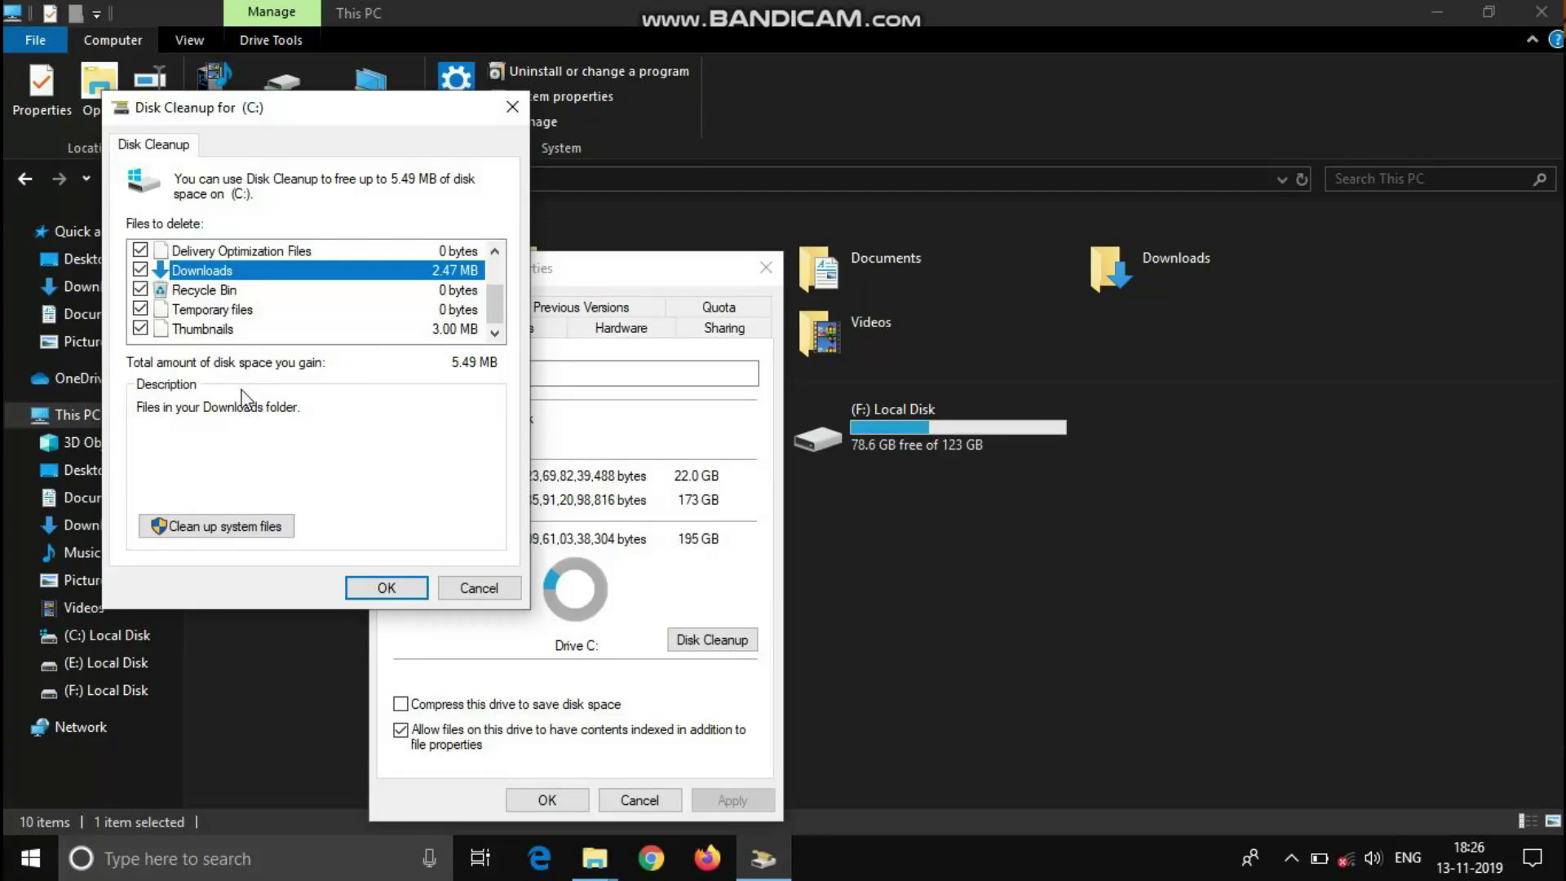
Step: Extend the cleanup to system files and mark Windows Defender Antivirus, DirectX Shader Cache, Delivery Optimization Files, Downloads and Language Resource Files
click(251, 525)
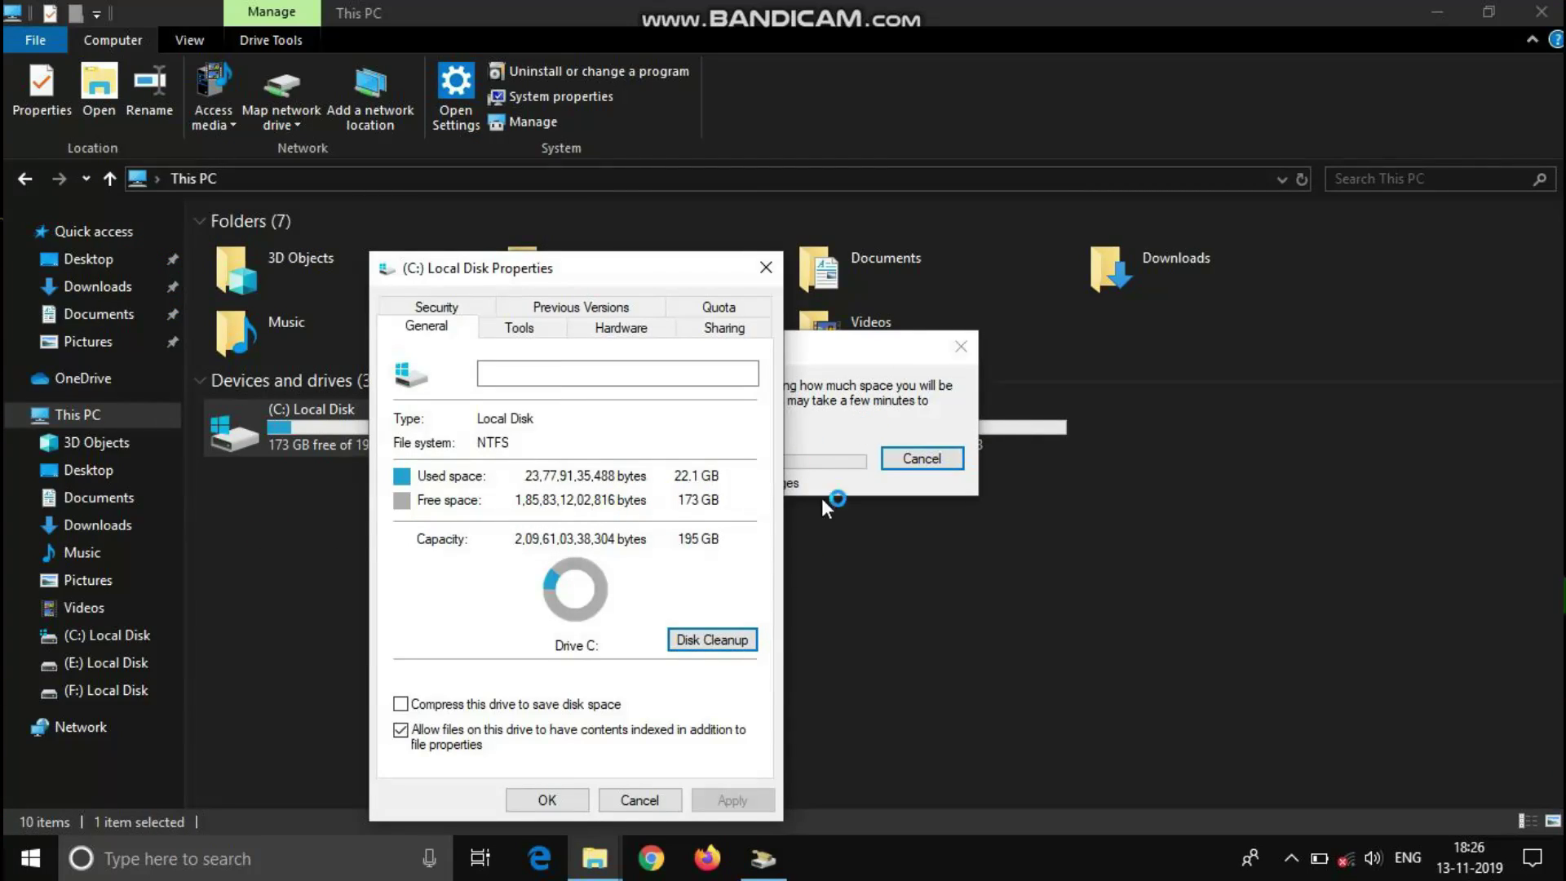
click(767, 866)
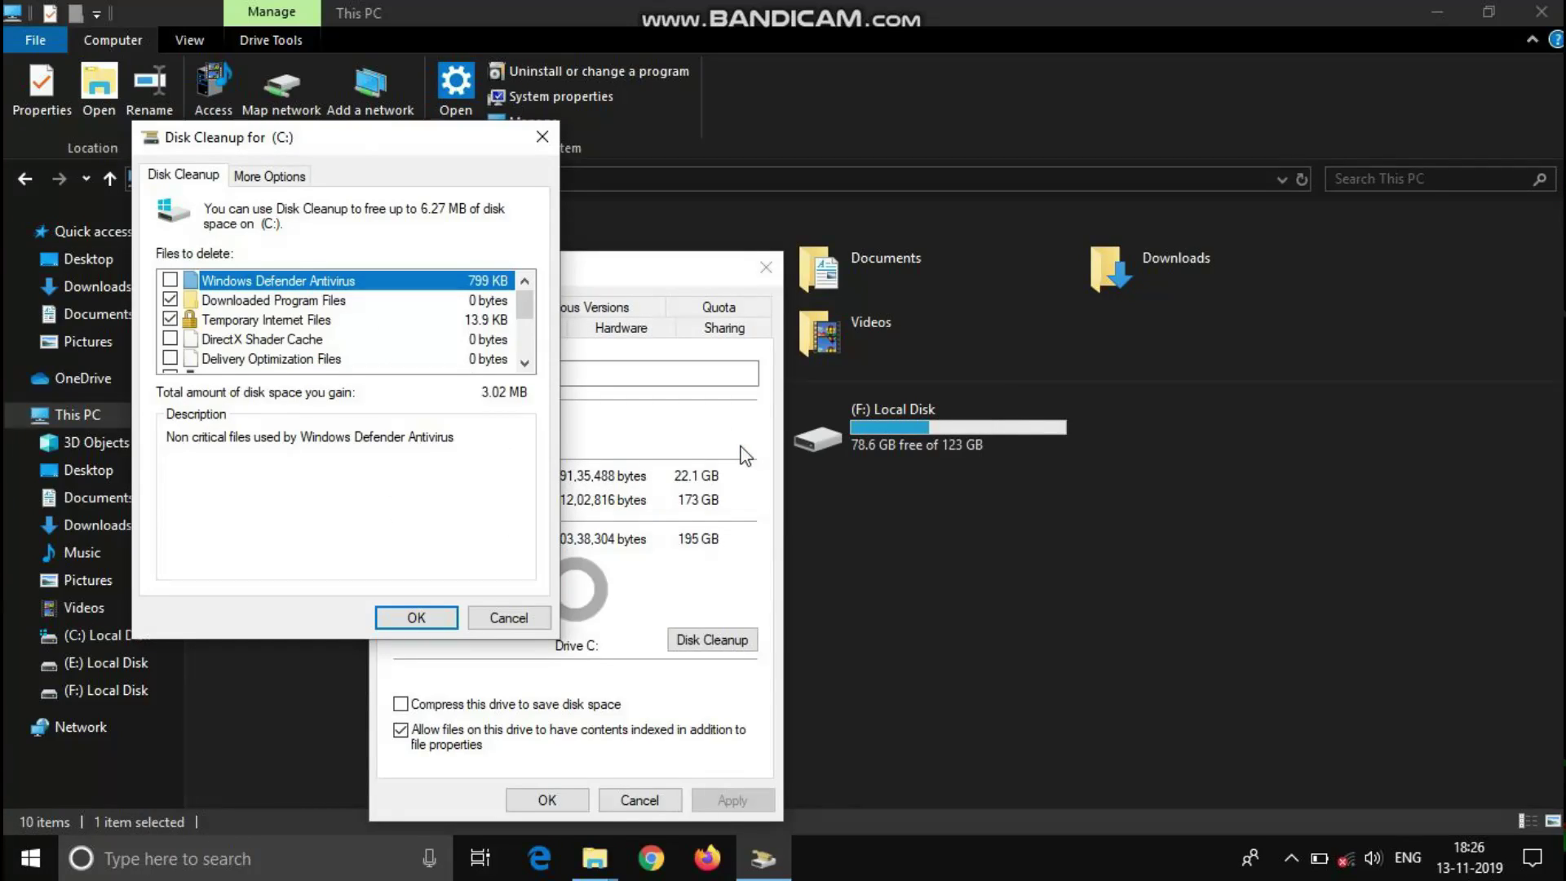
click(169, 281)
scroll(171, 310, down, 2)
click(170, 301)
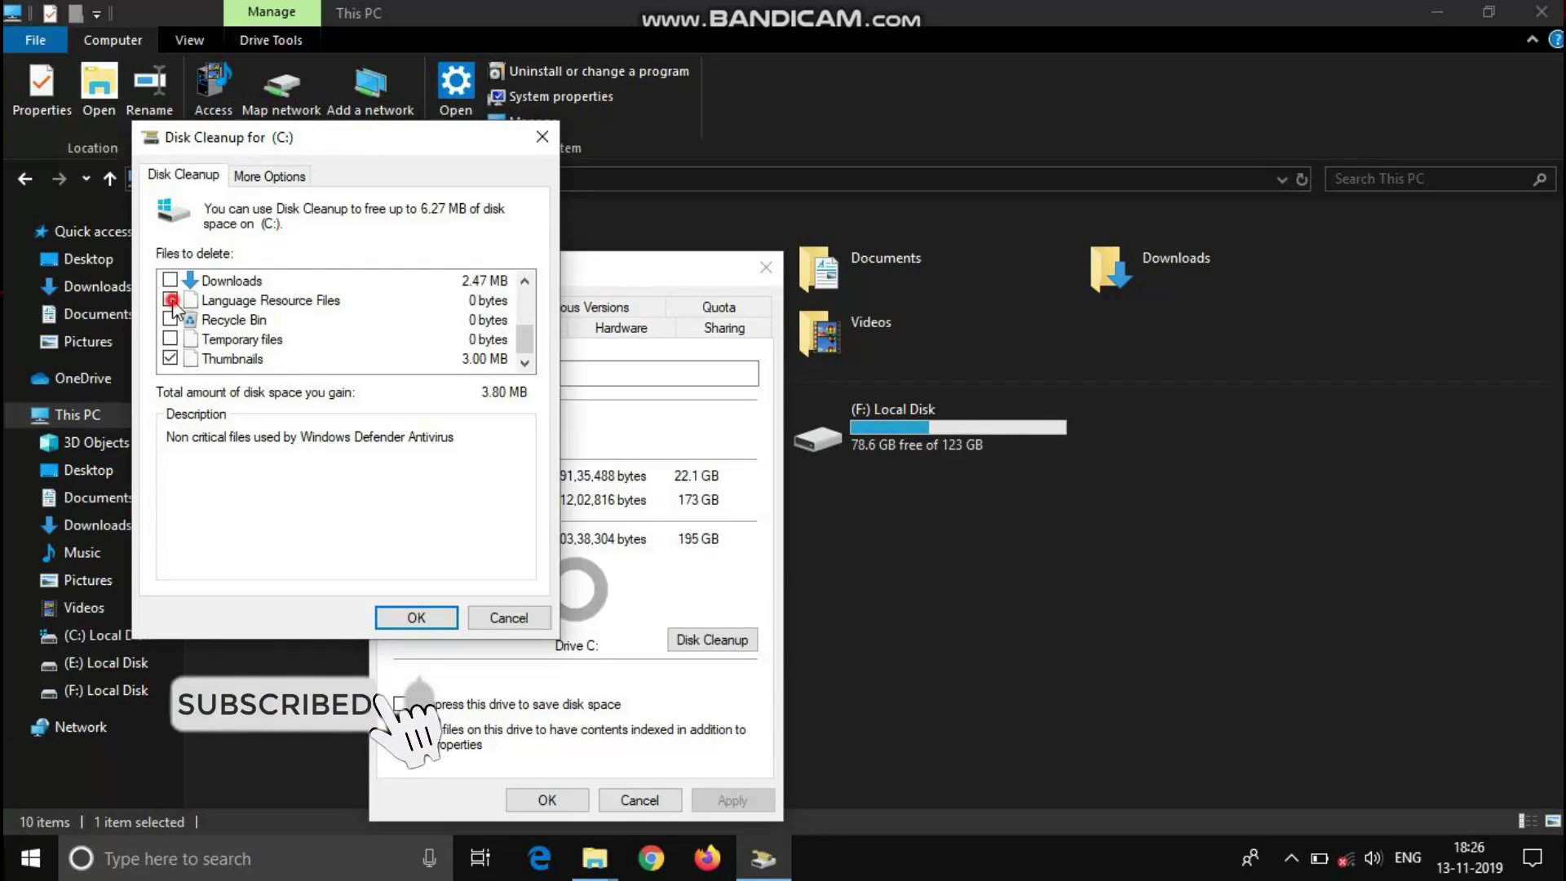
scroll(173, 351, up, 1)
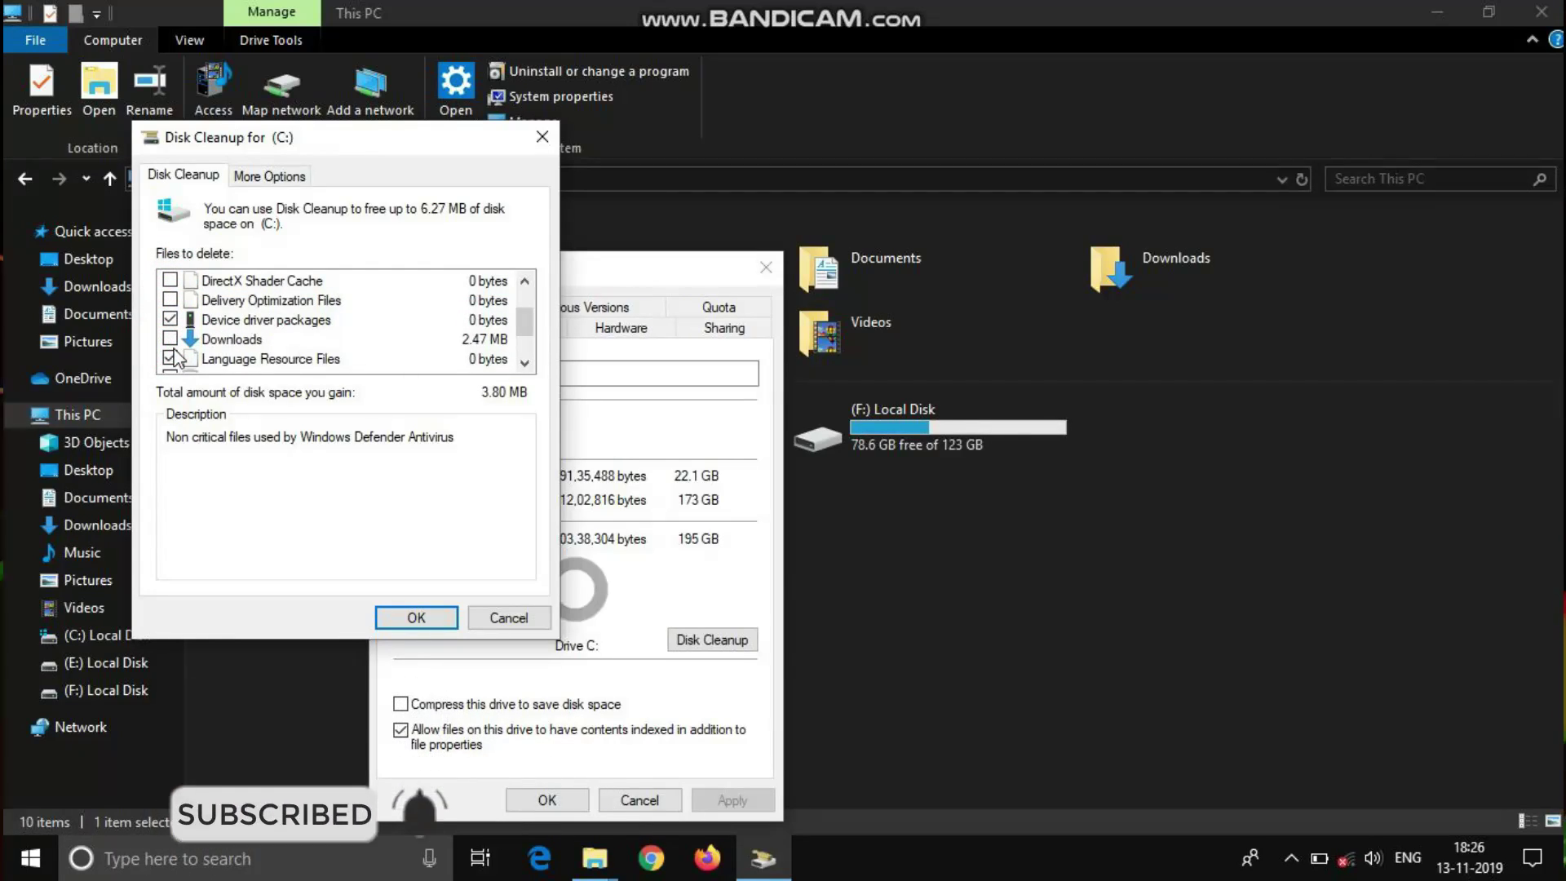
click(170, 340)
click(169, 300)
click(169, 280)
scroll(259, 330, up, 1)
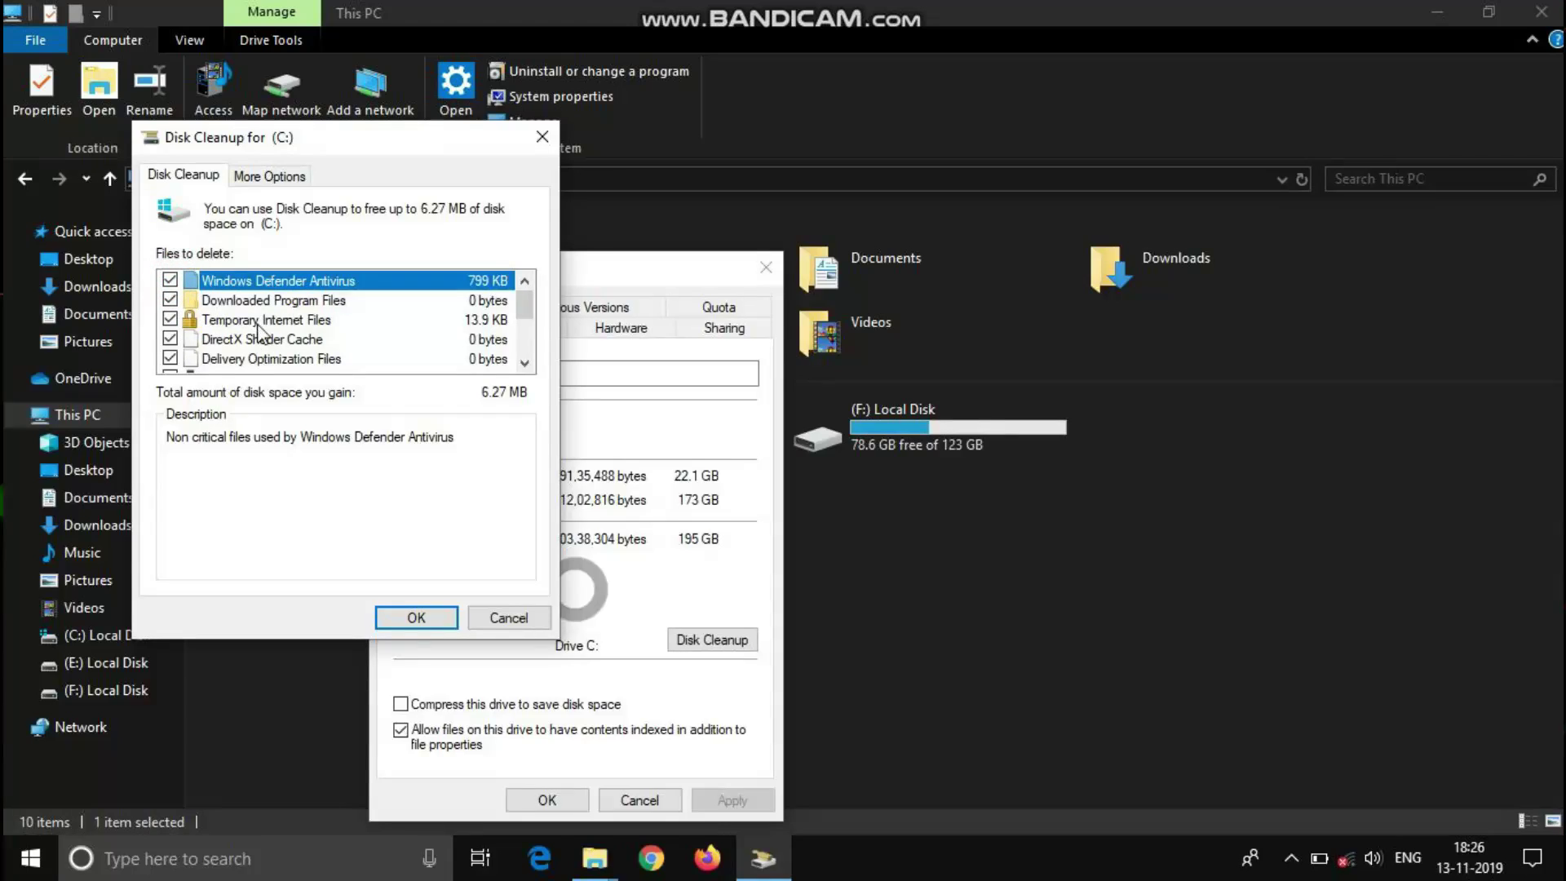
Step: Permanently delete the marked files and close the (C:) drive's properties with OK
click(417, 604)
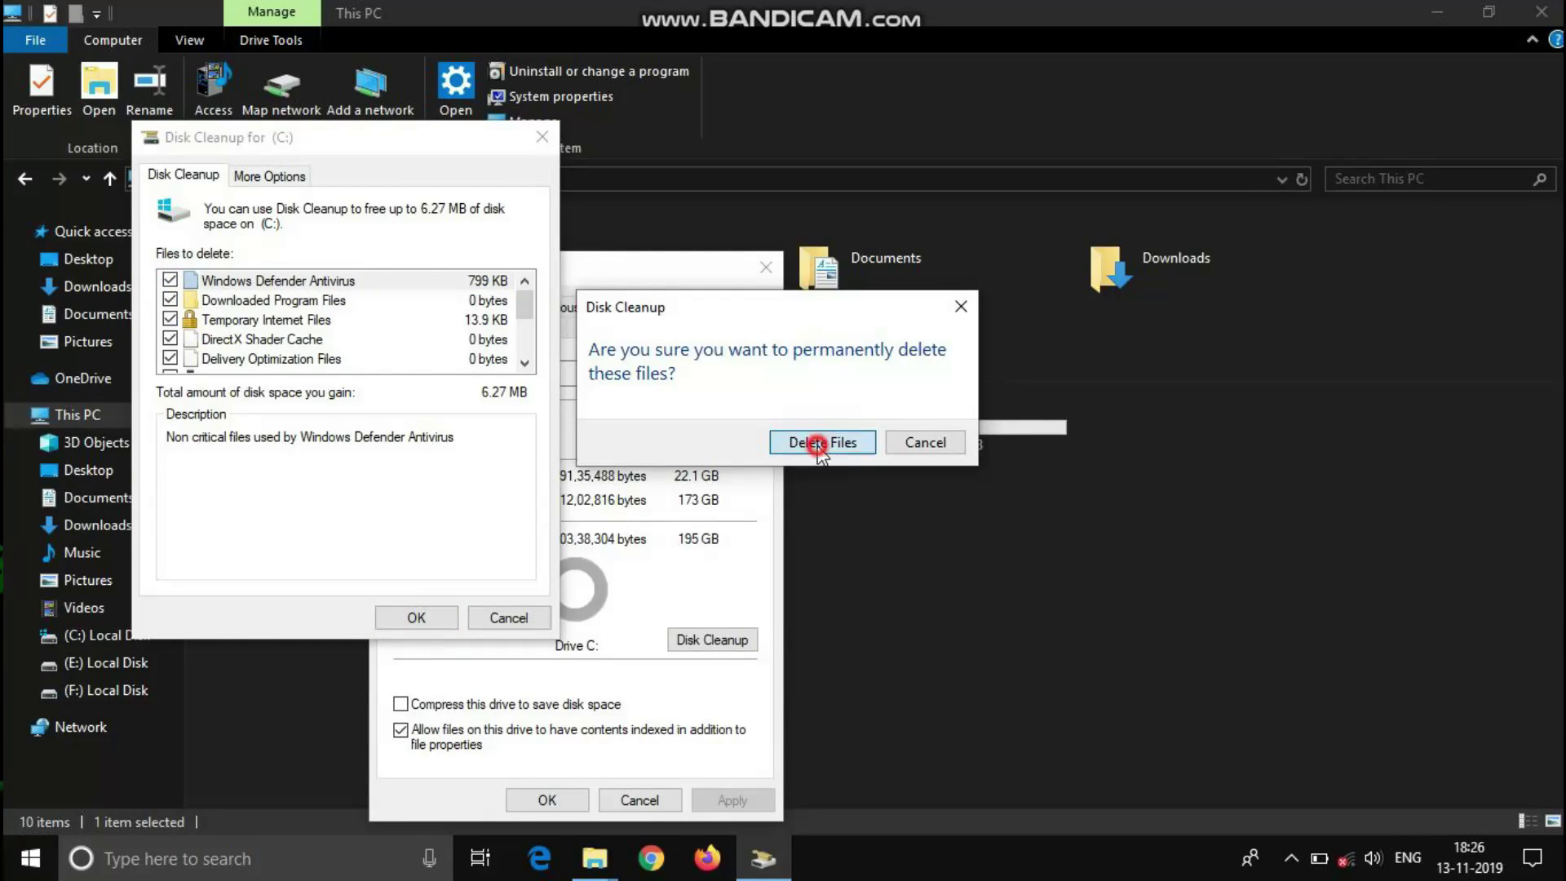
click(820, 451)
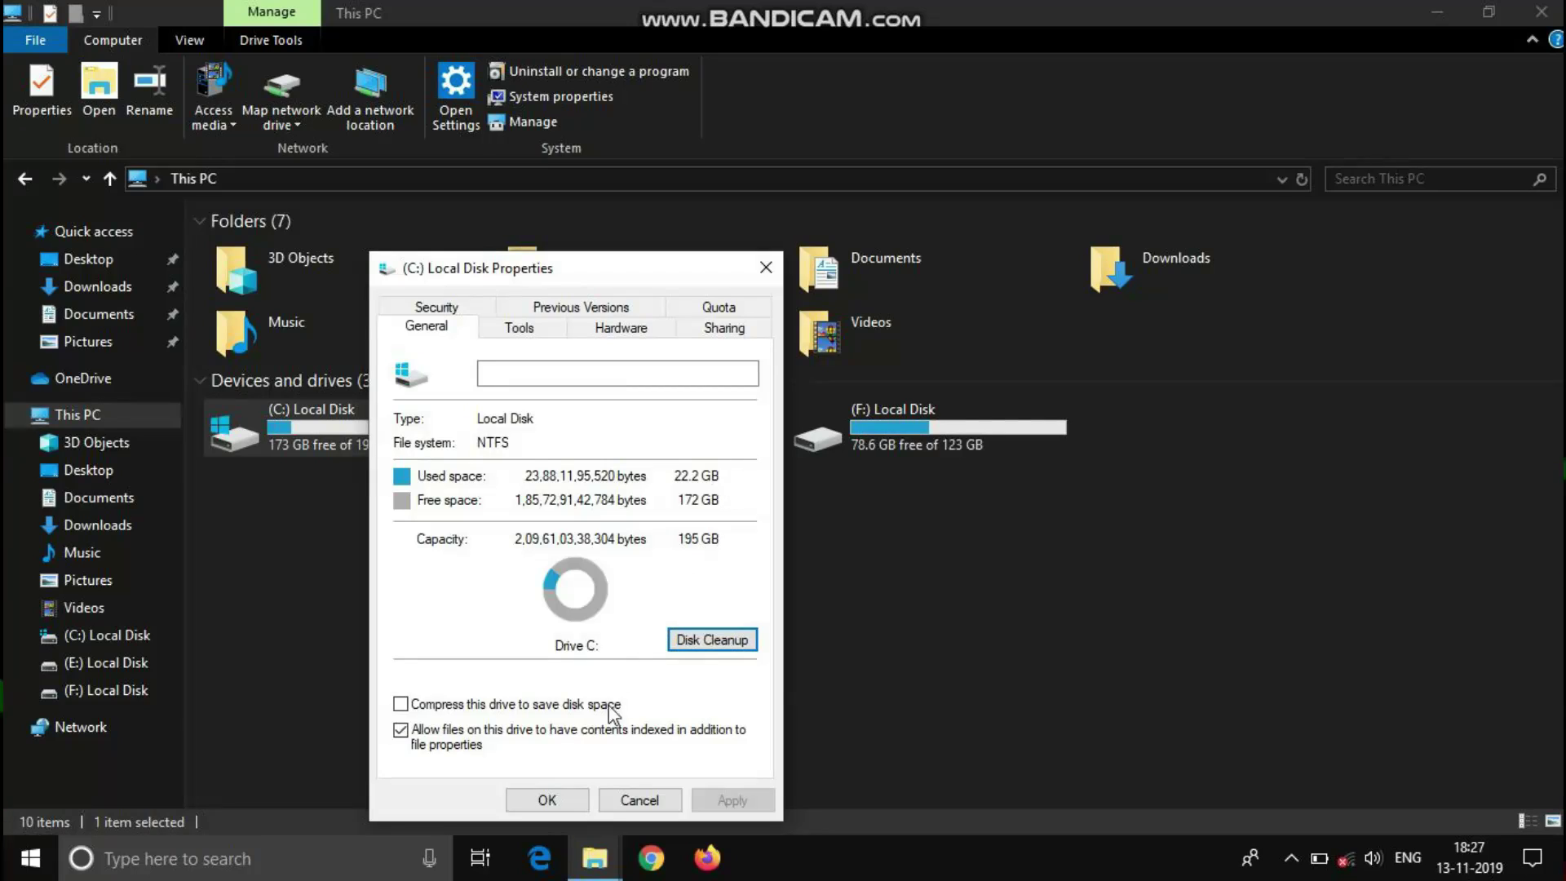
click(546, 800)
Step: Refresh the This PC view, return to the desktop and refresh it as well
right_click(541, 745)
click(597, 605)
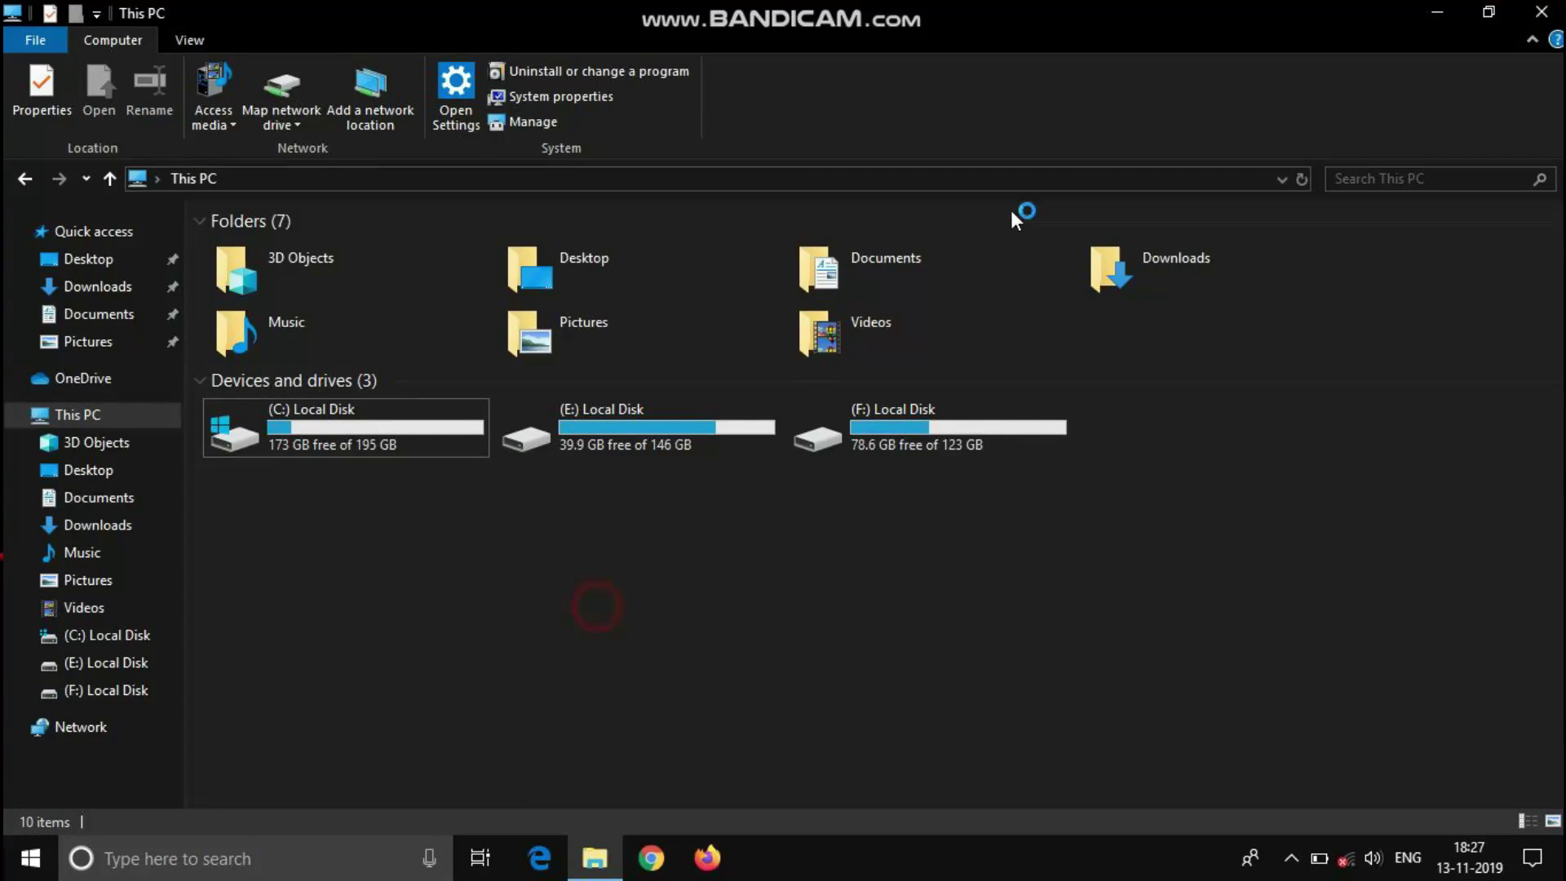
key(super+d)
right_click(516, 294)
click(563, 354)
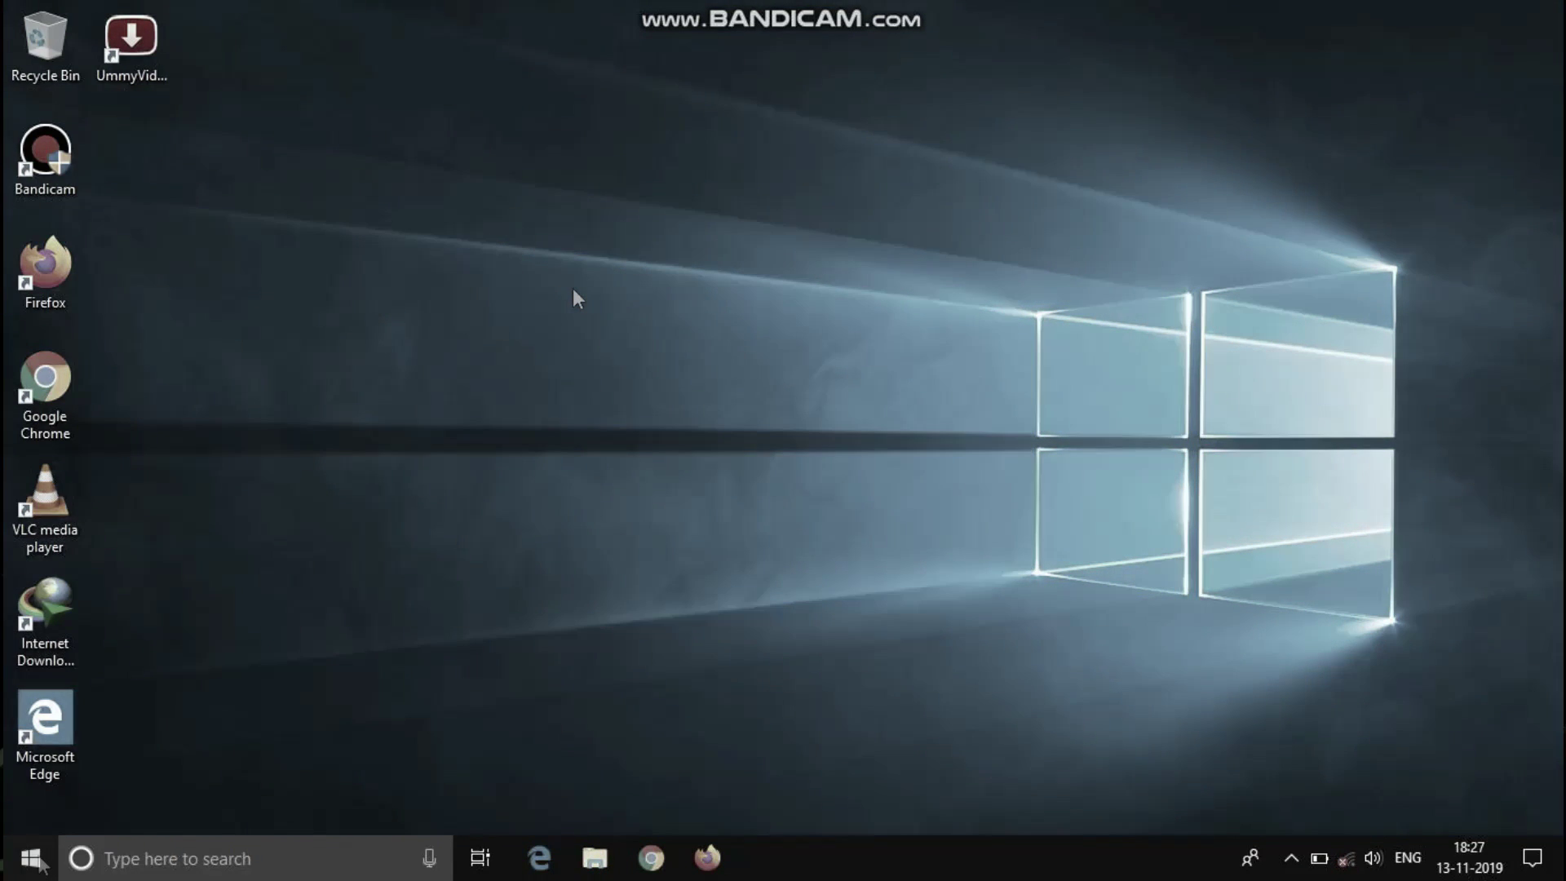
Step: Open the Notifications & actions page in the System section of Windows Settings
click(34, 864)
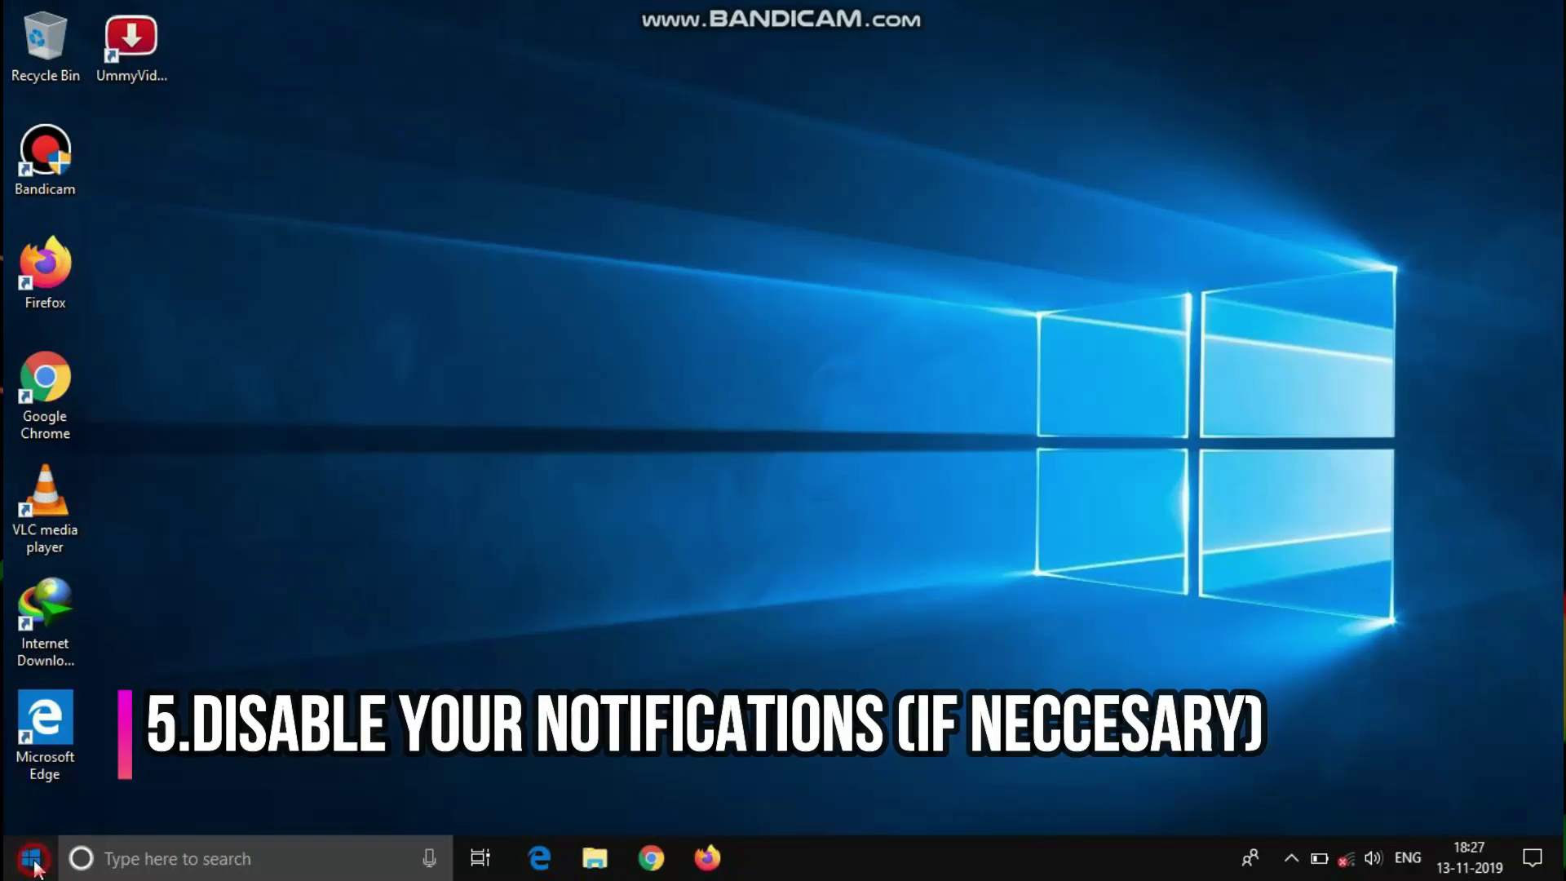
click(26, 757)
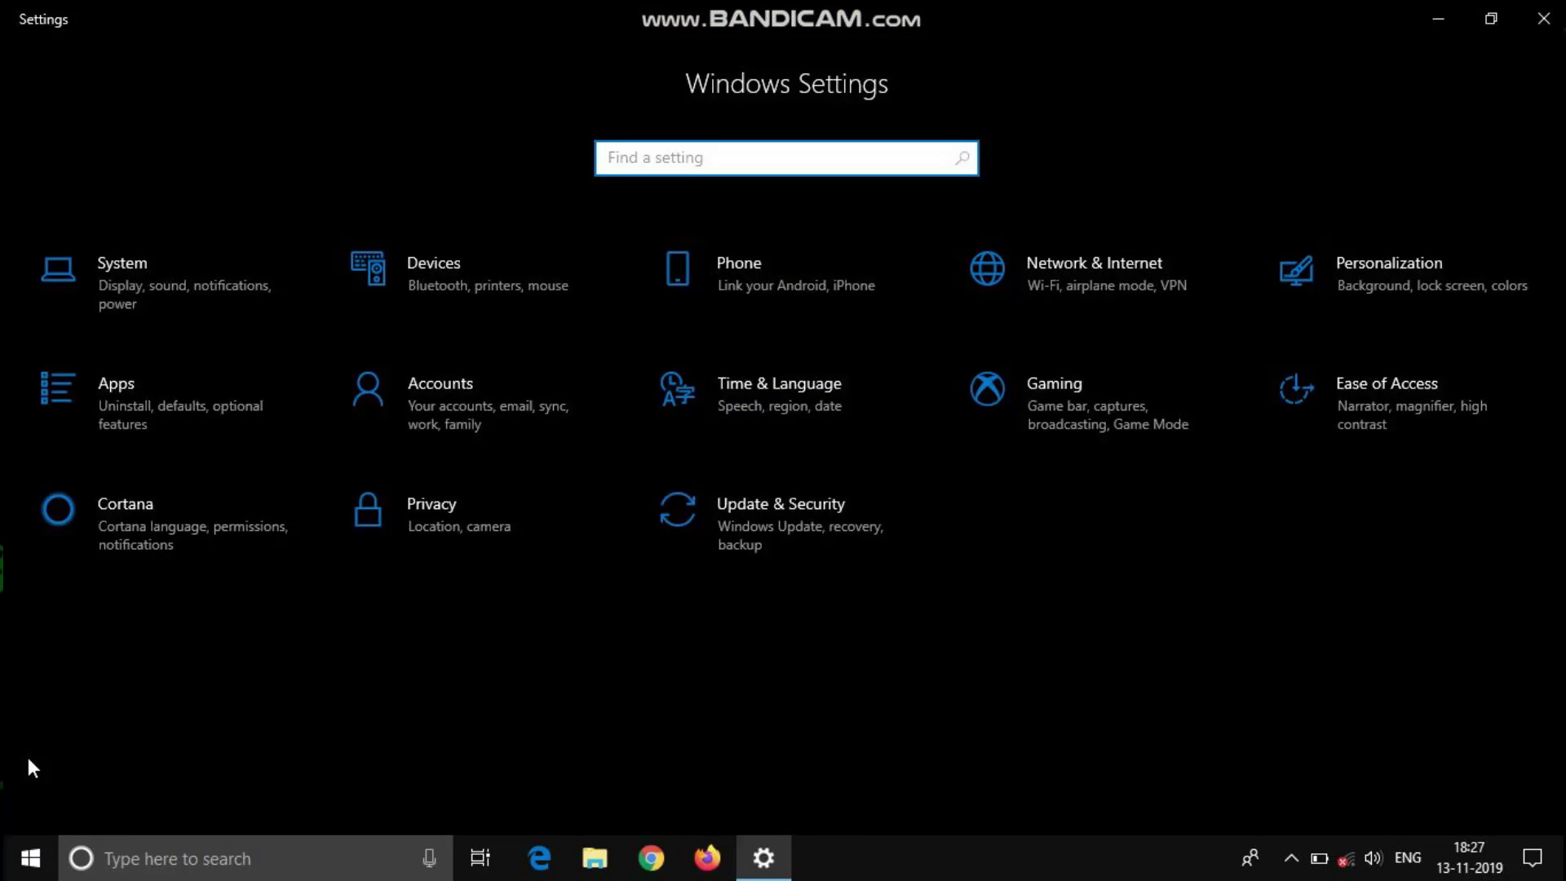
click(186, 665)
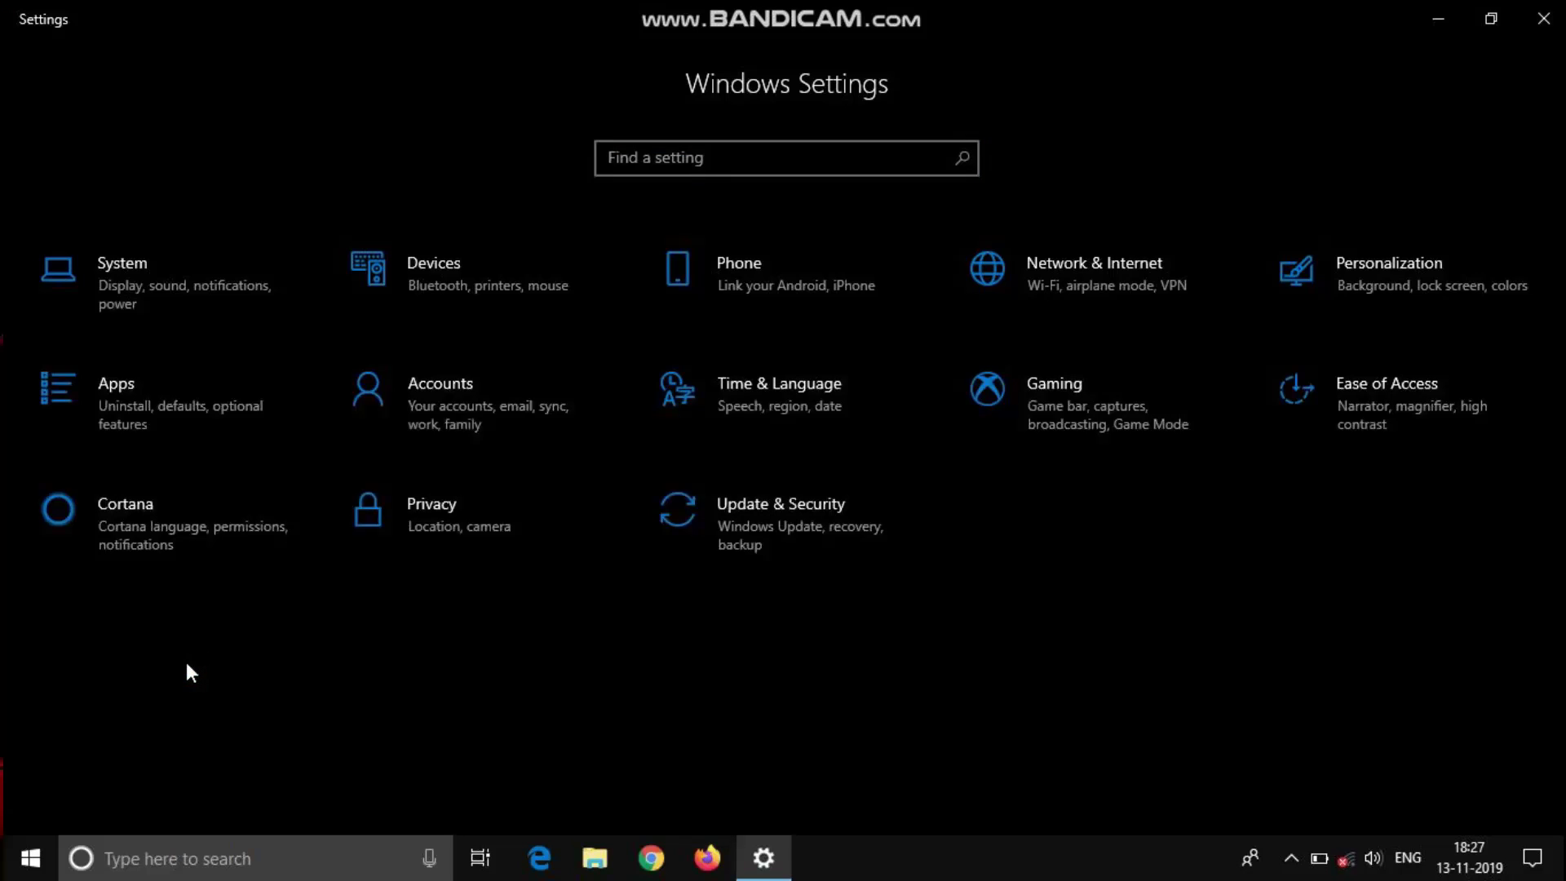
click(189, 296)
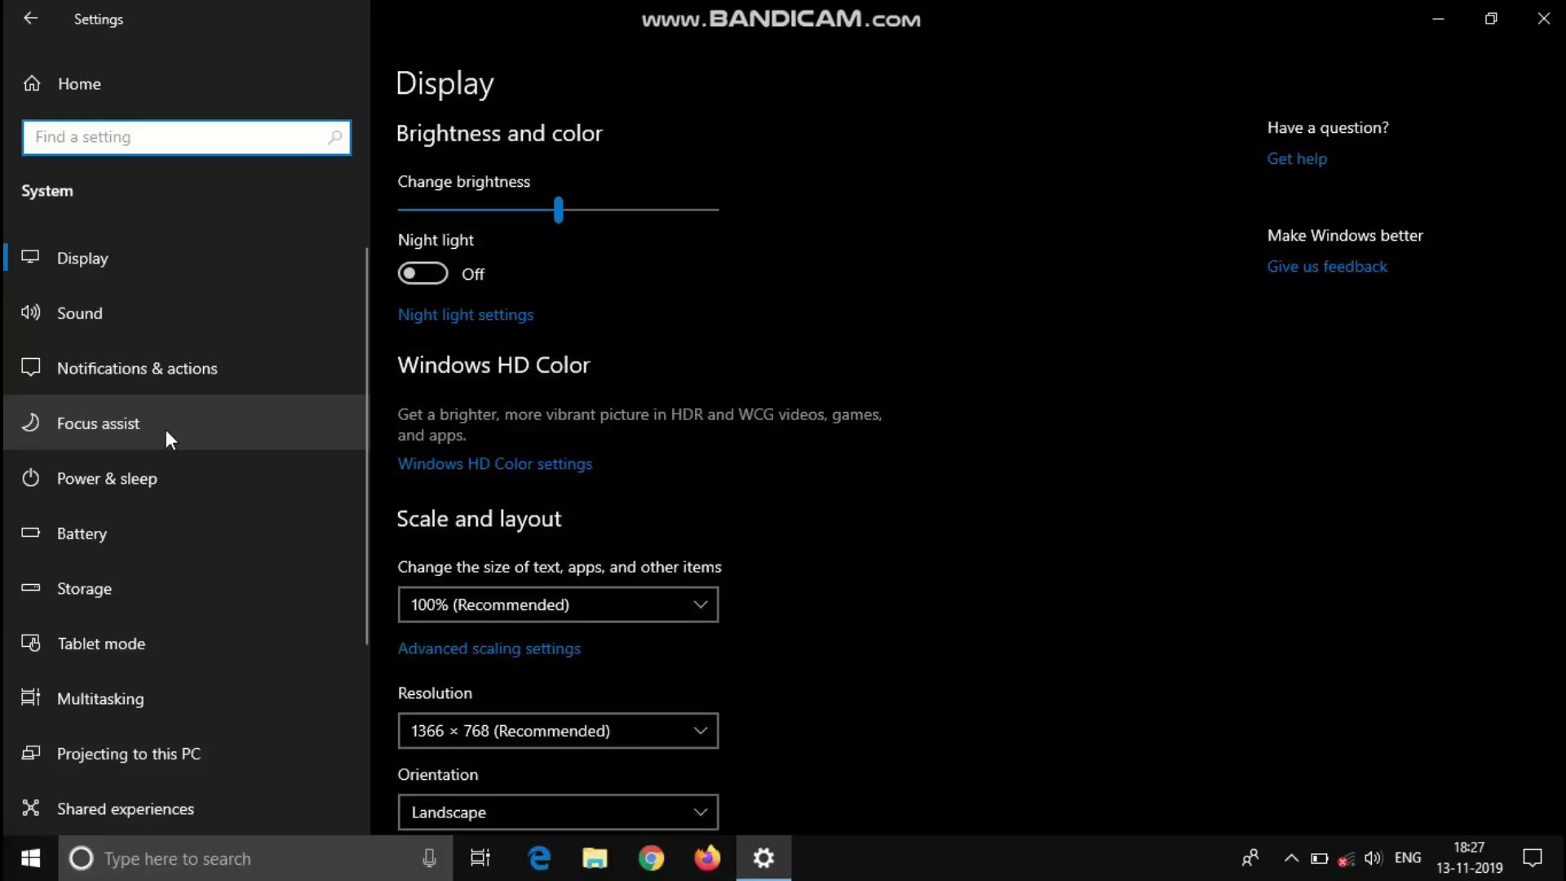
scroll(166, 472, down, 1)
scroll(166, 471, down, 3)
scroll(155, 432, up, 5)
click(124, 370)
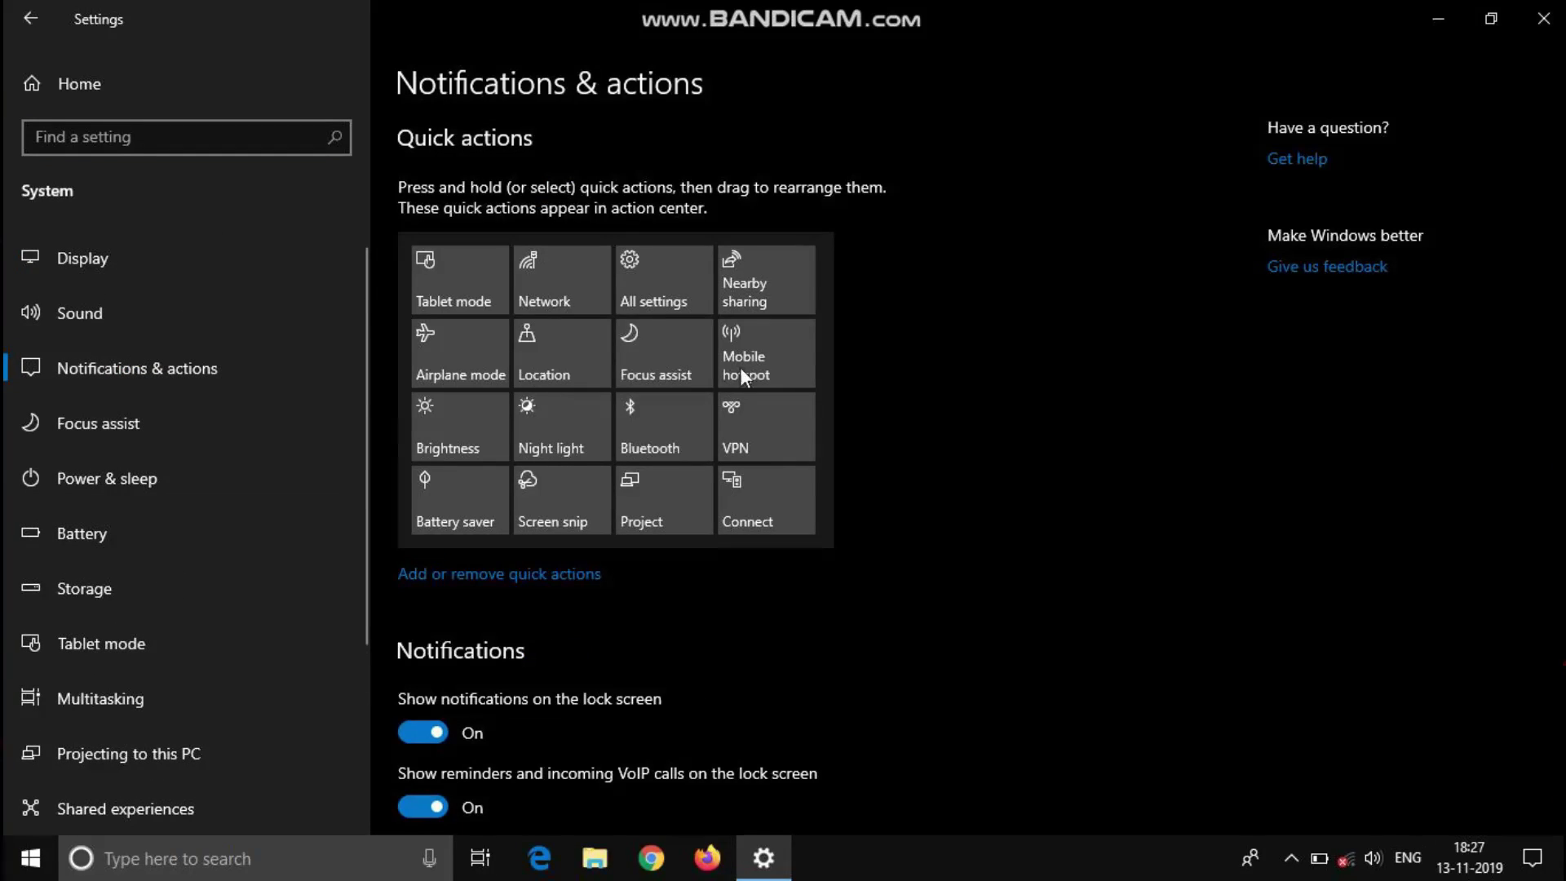
Step: Turn off notifications from the Bandicam and Microsoft Store senders, and toggle the Settings sender off and back on
scroll(1067, 393, down, 5)
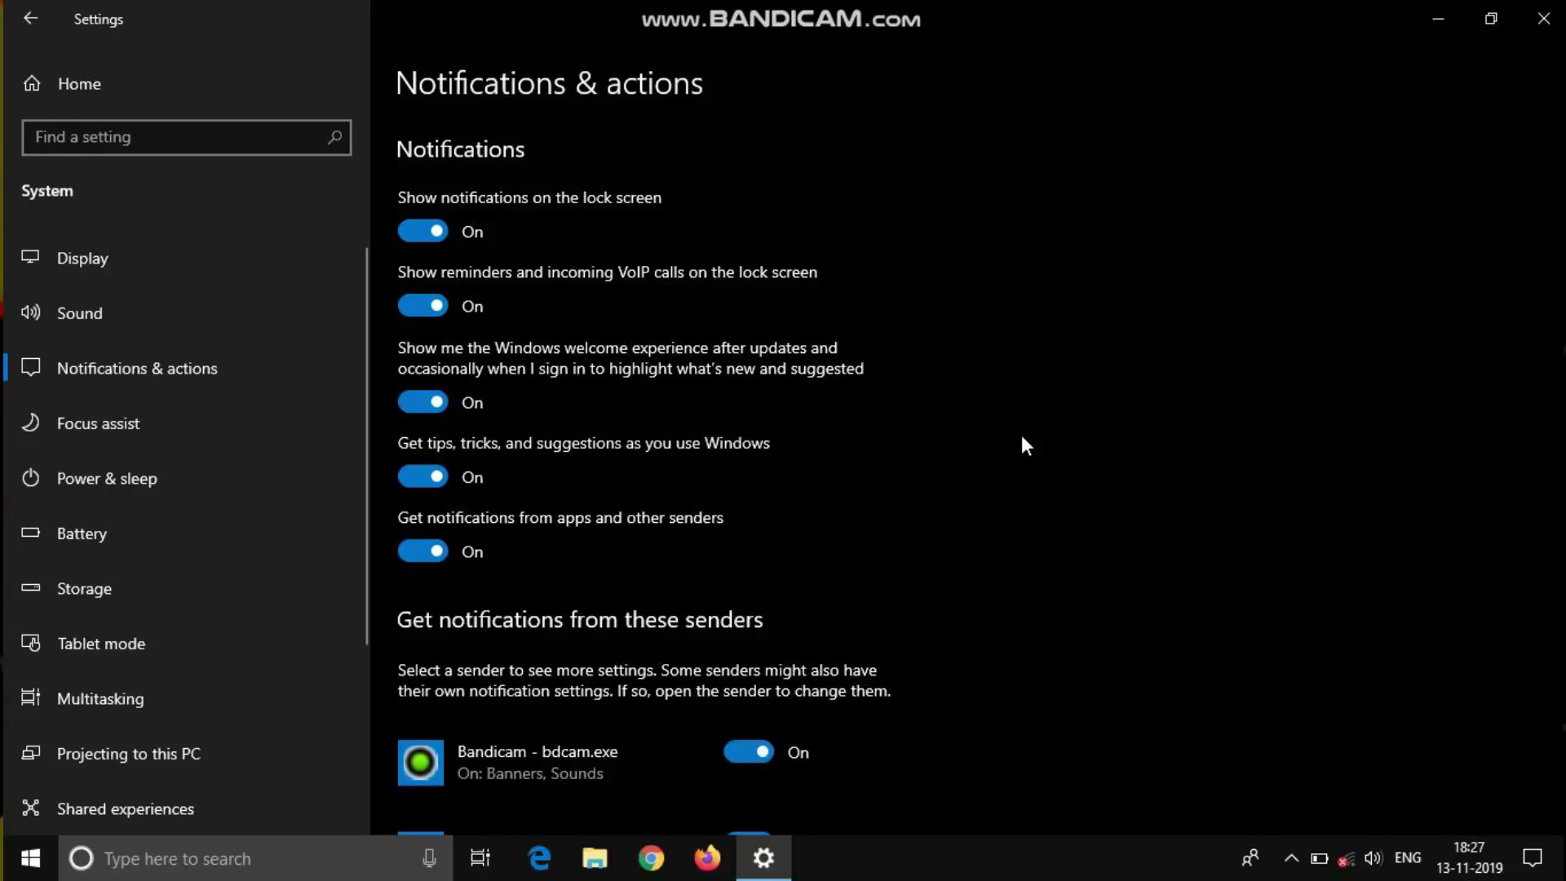
scroll(1022, 434, down, 3)
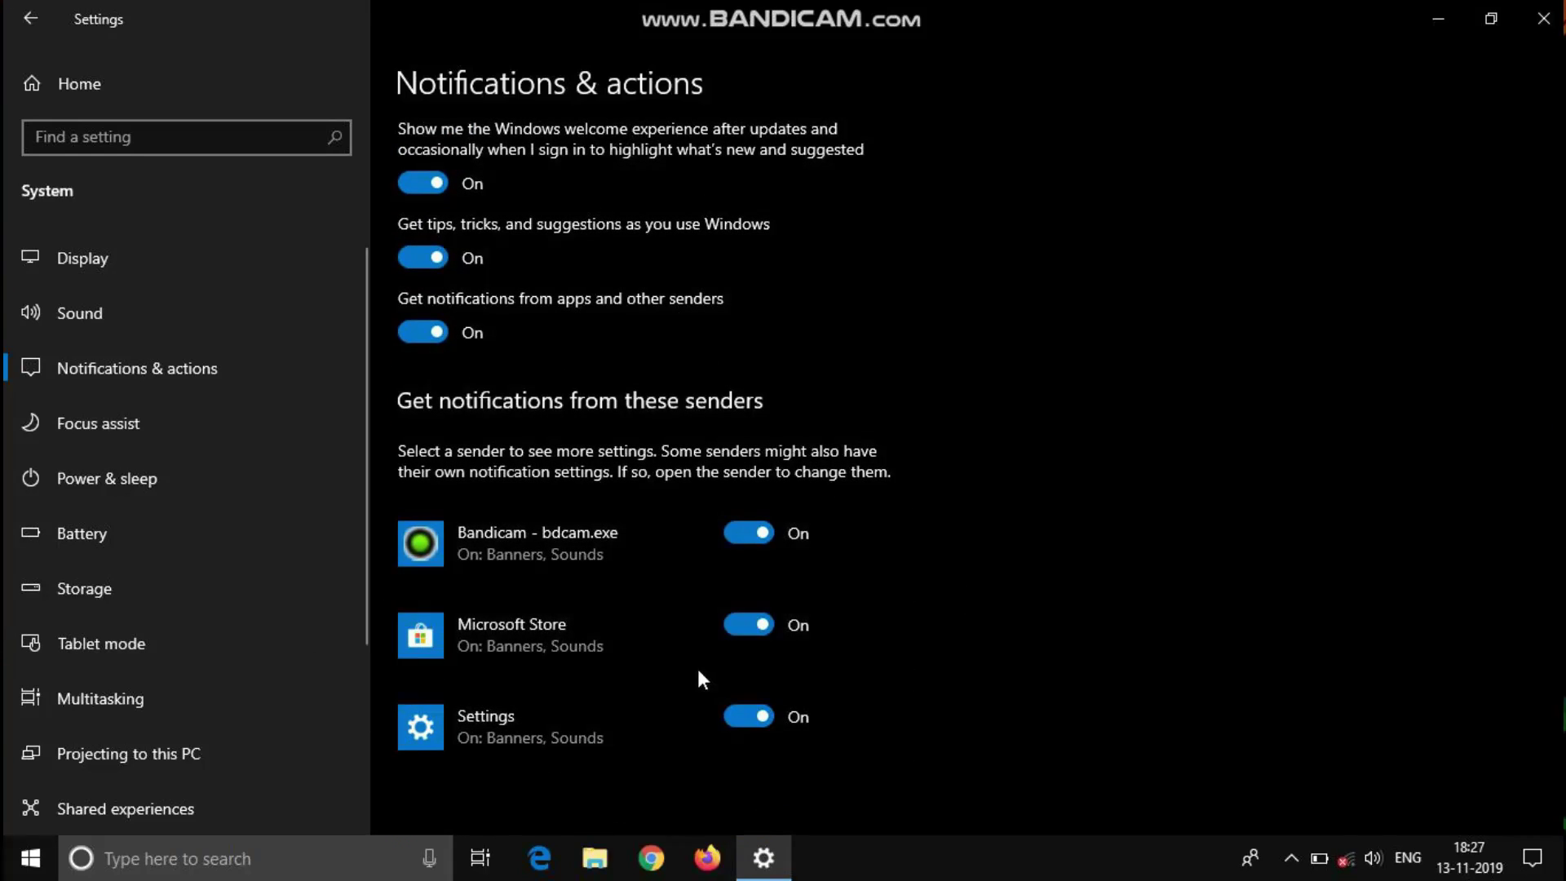
click(738, 537)
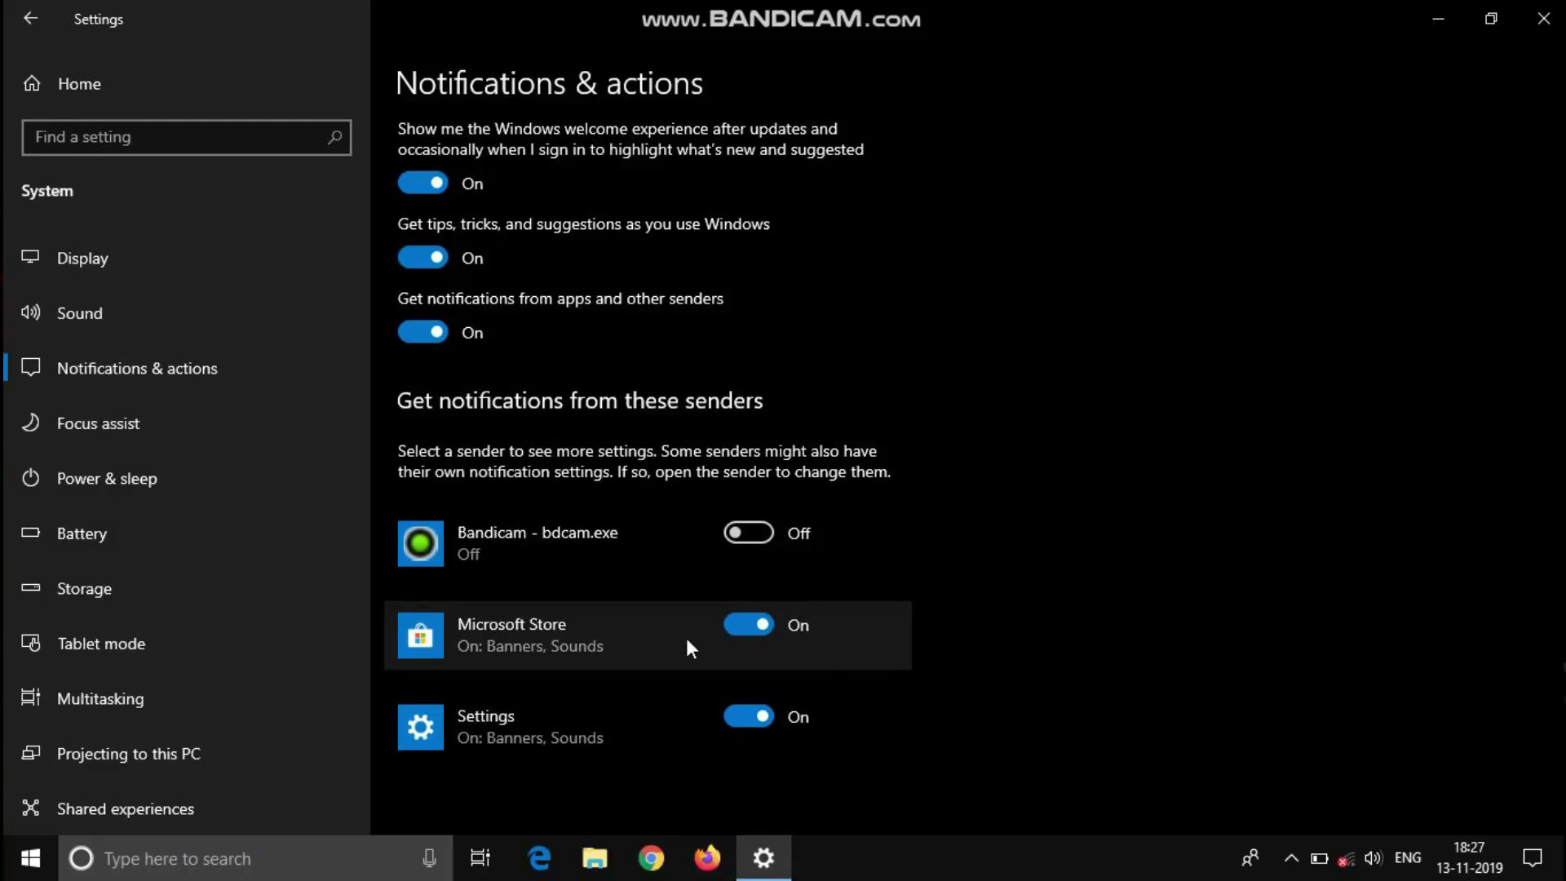
click(737, 624)
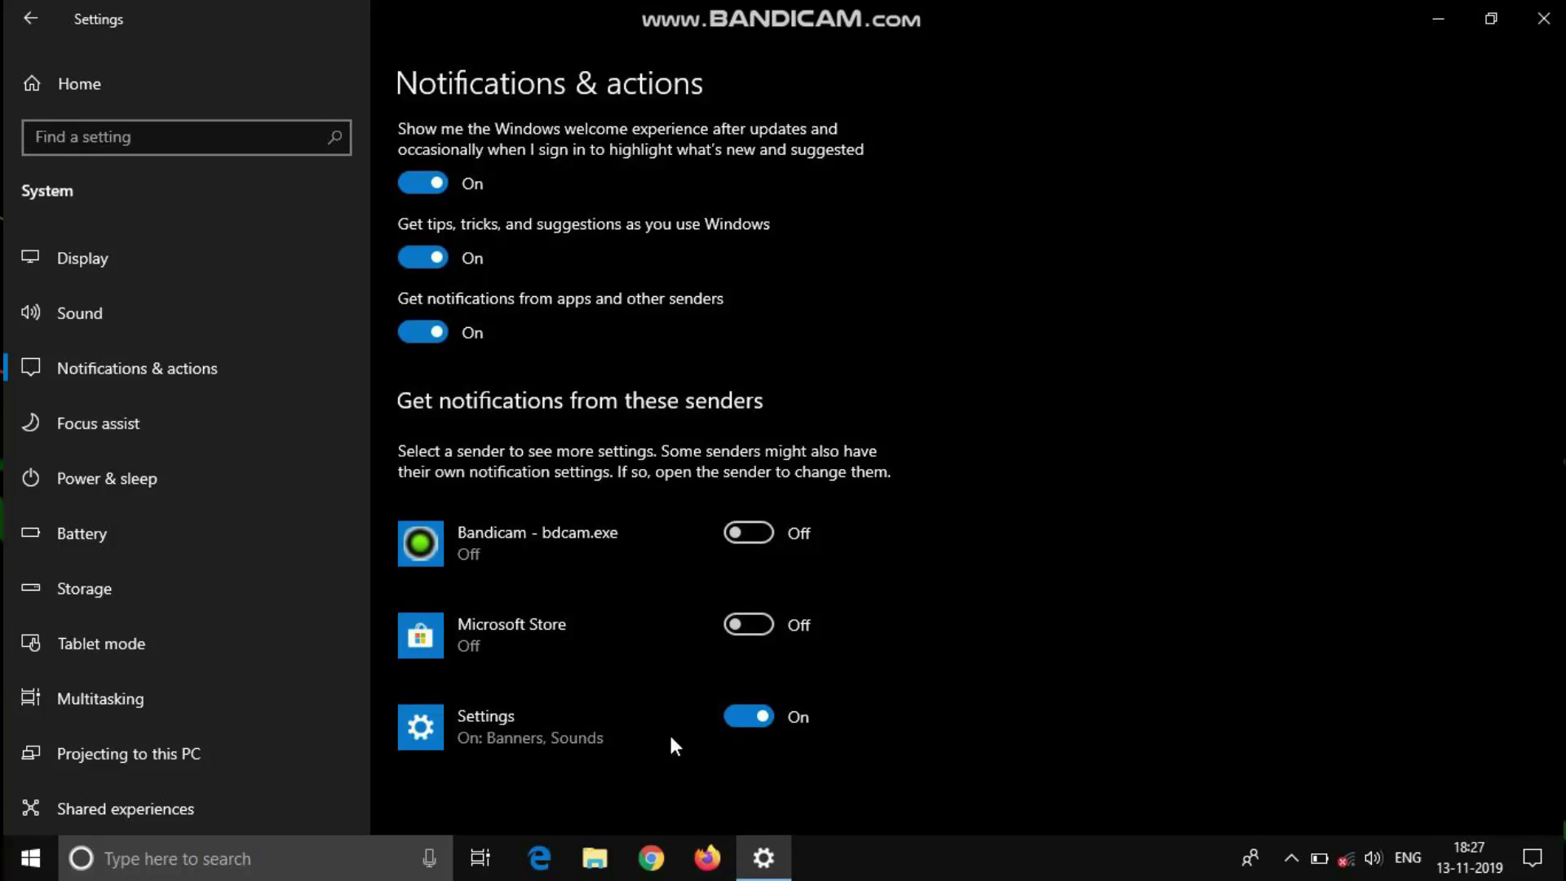
click(763, 718)
click(751, 718)
Step: Turn off the Windows welcome experience, the tips, tricks and suggestions, and notifications from apps and other senders
scroll(979, 665, up, 5)
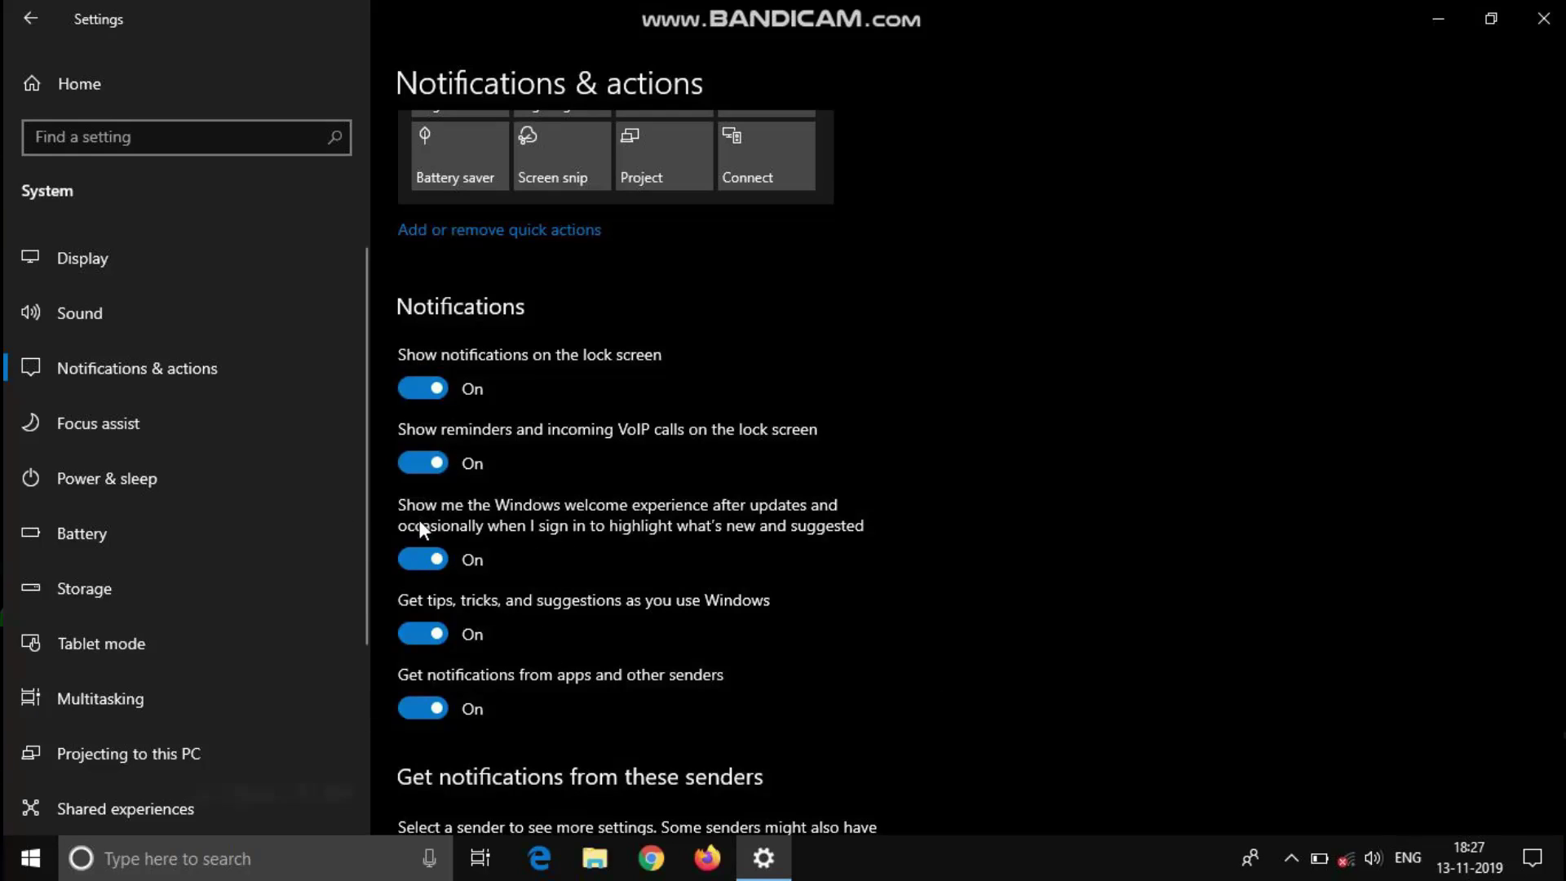
click(440, 559)
click(595, 601)
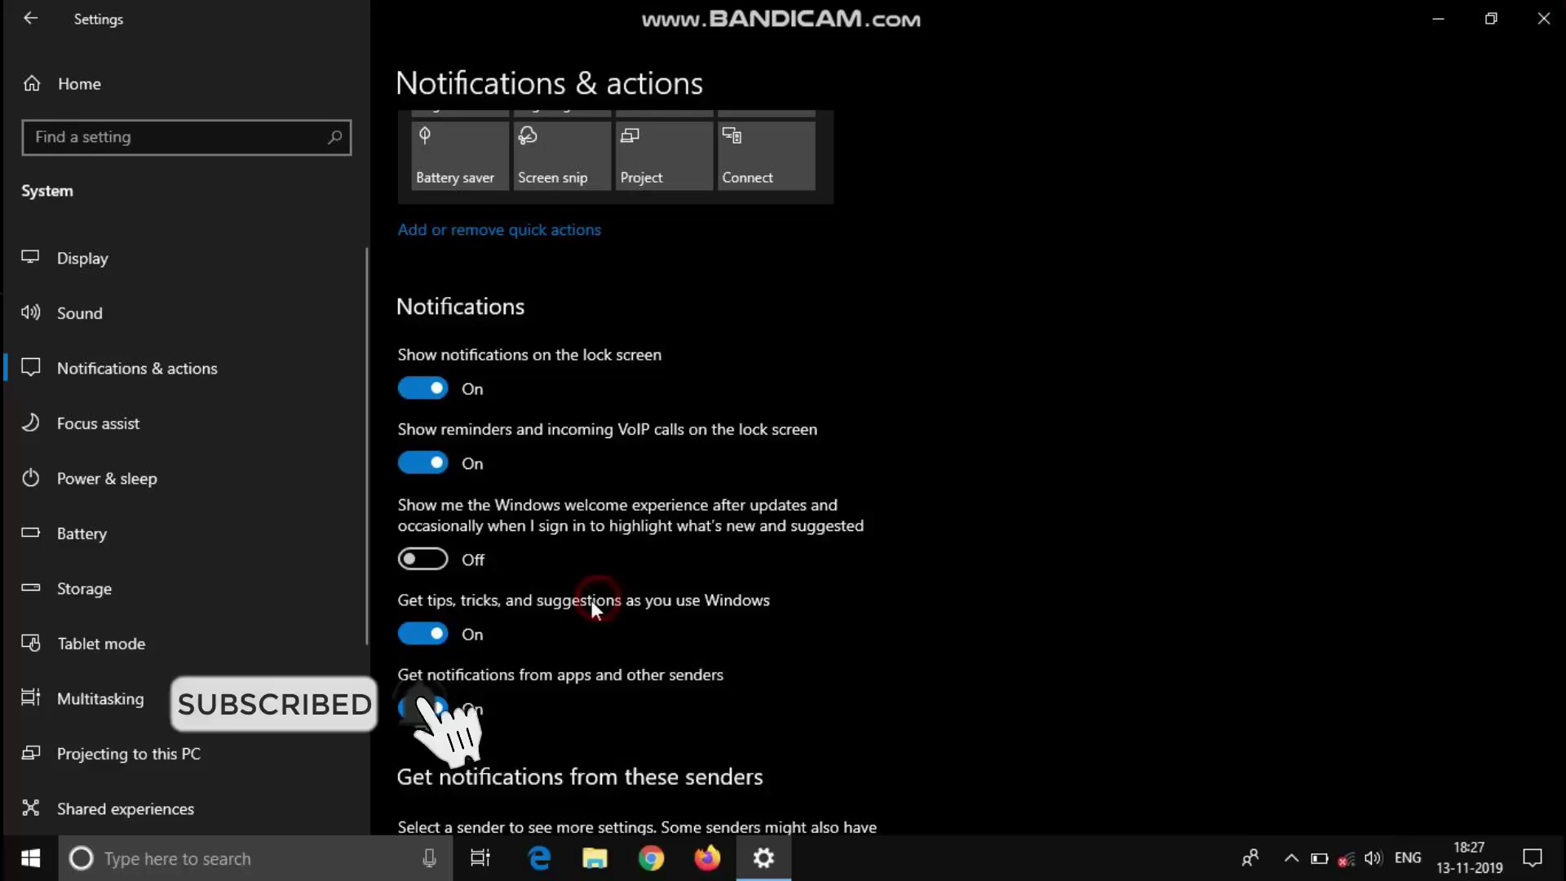
click(422, 634)
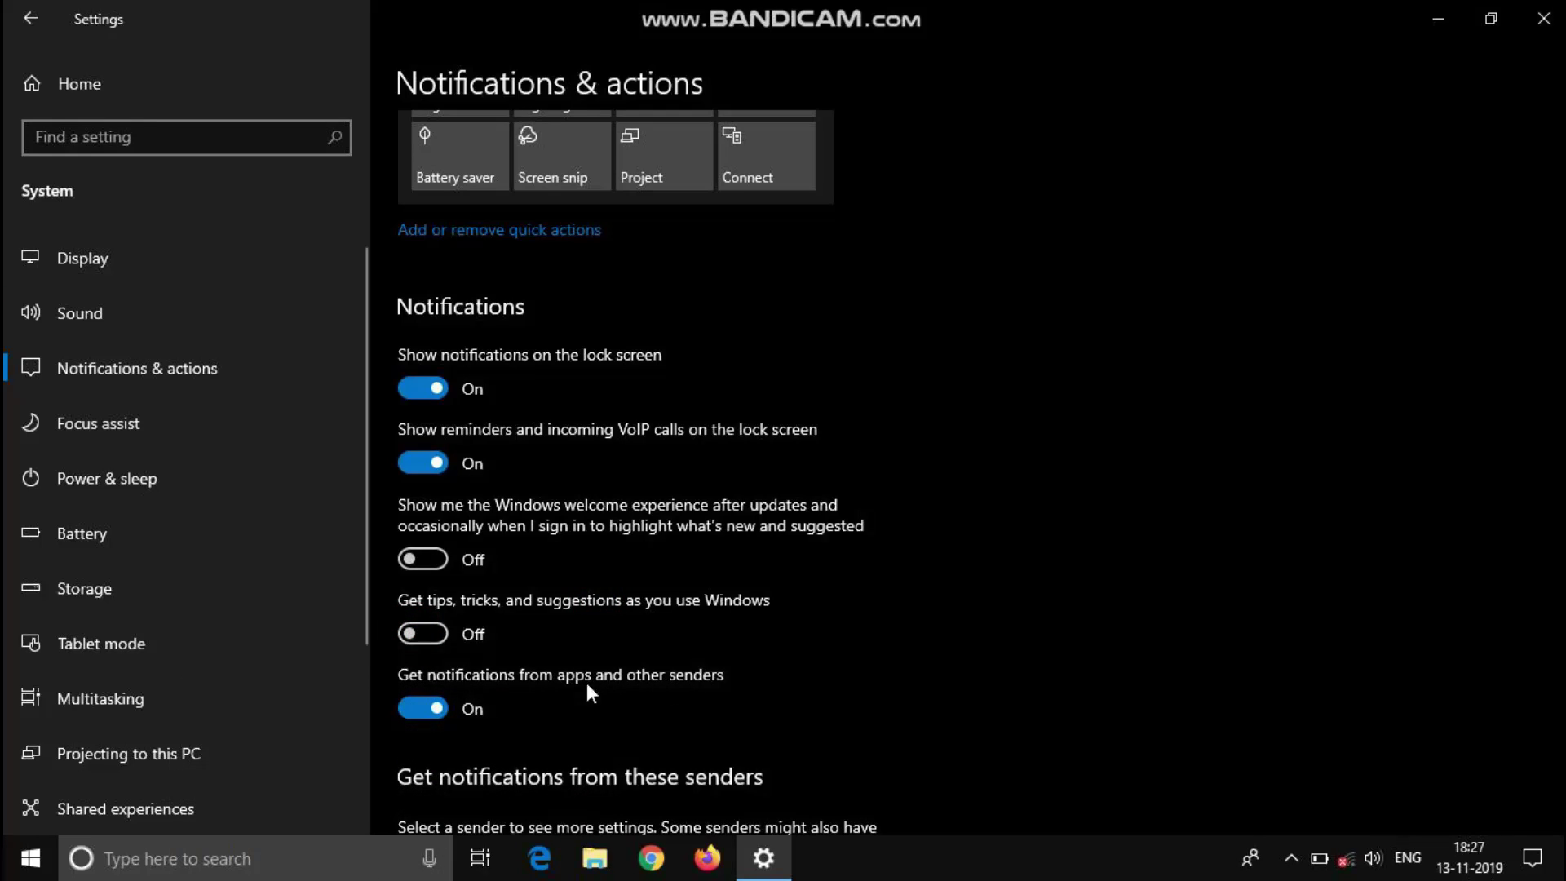
click(416, 709)
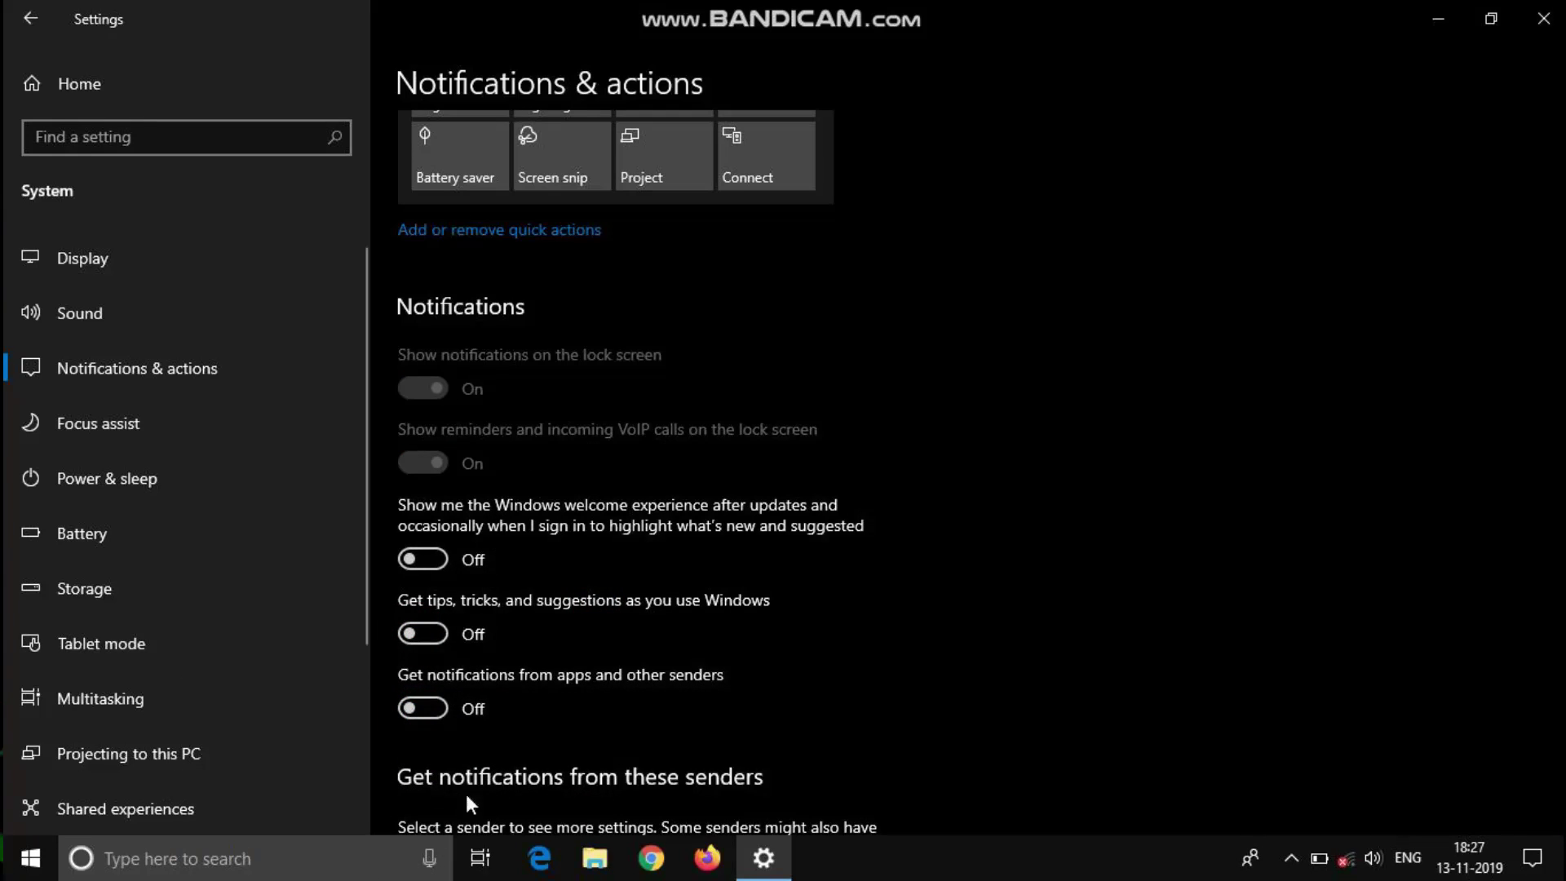
Step: Return to the Windows Settings home page and close Settings
scroll(742, 691, up, 4)
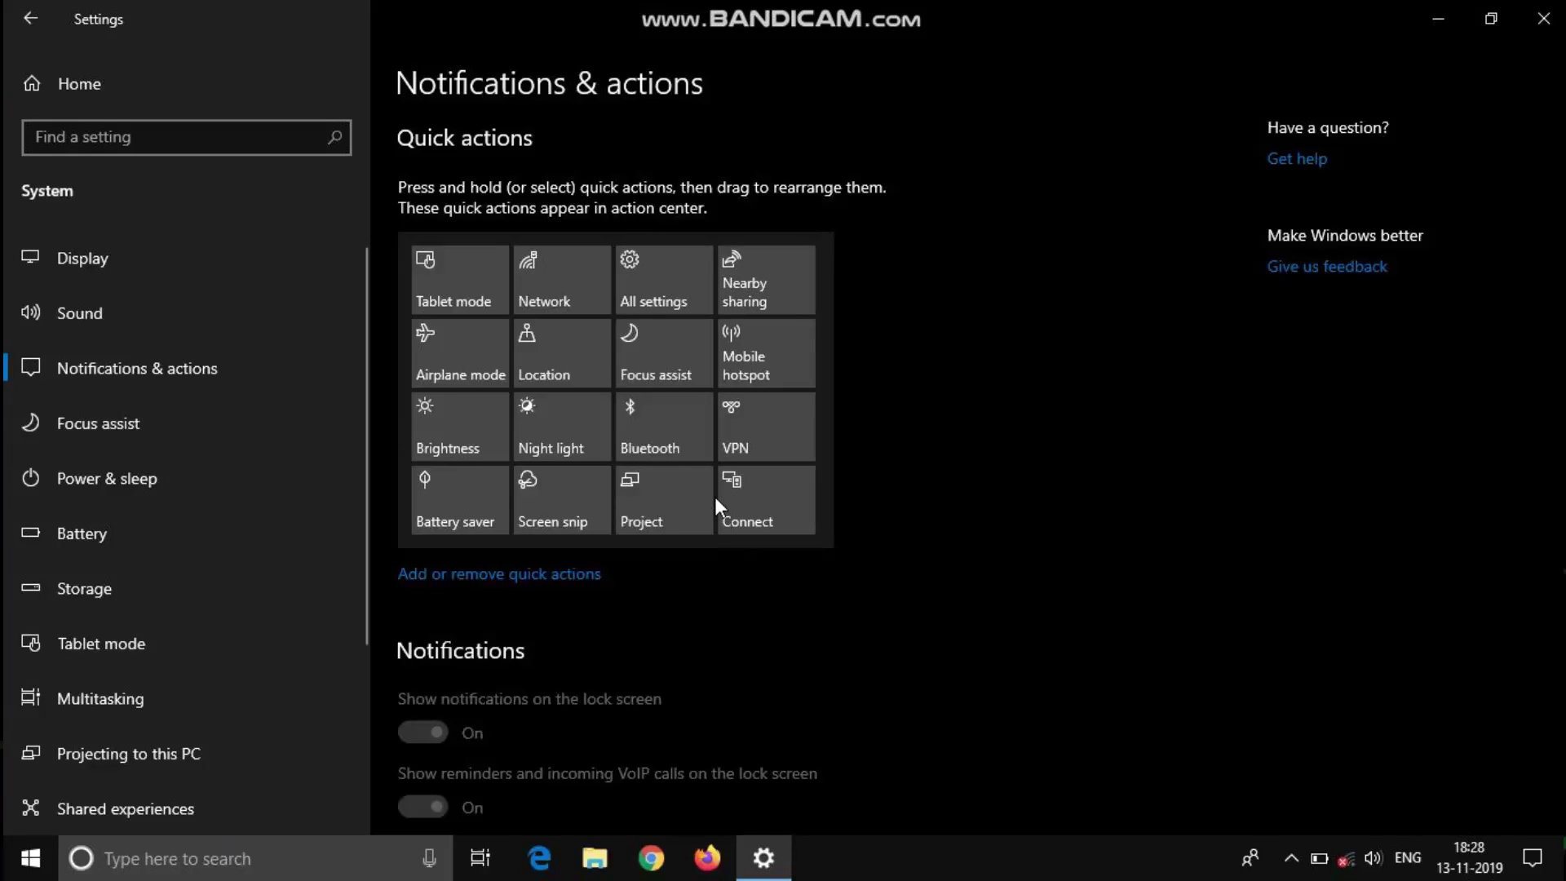
click(229, 86)
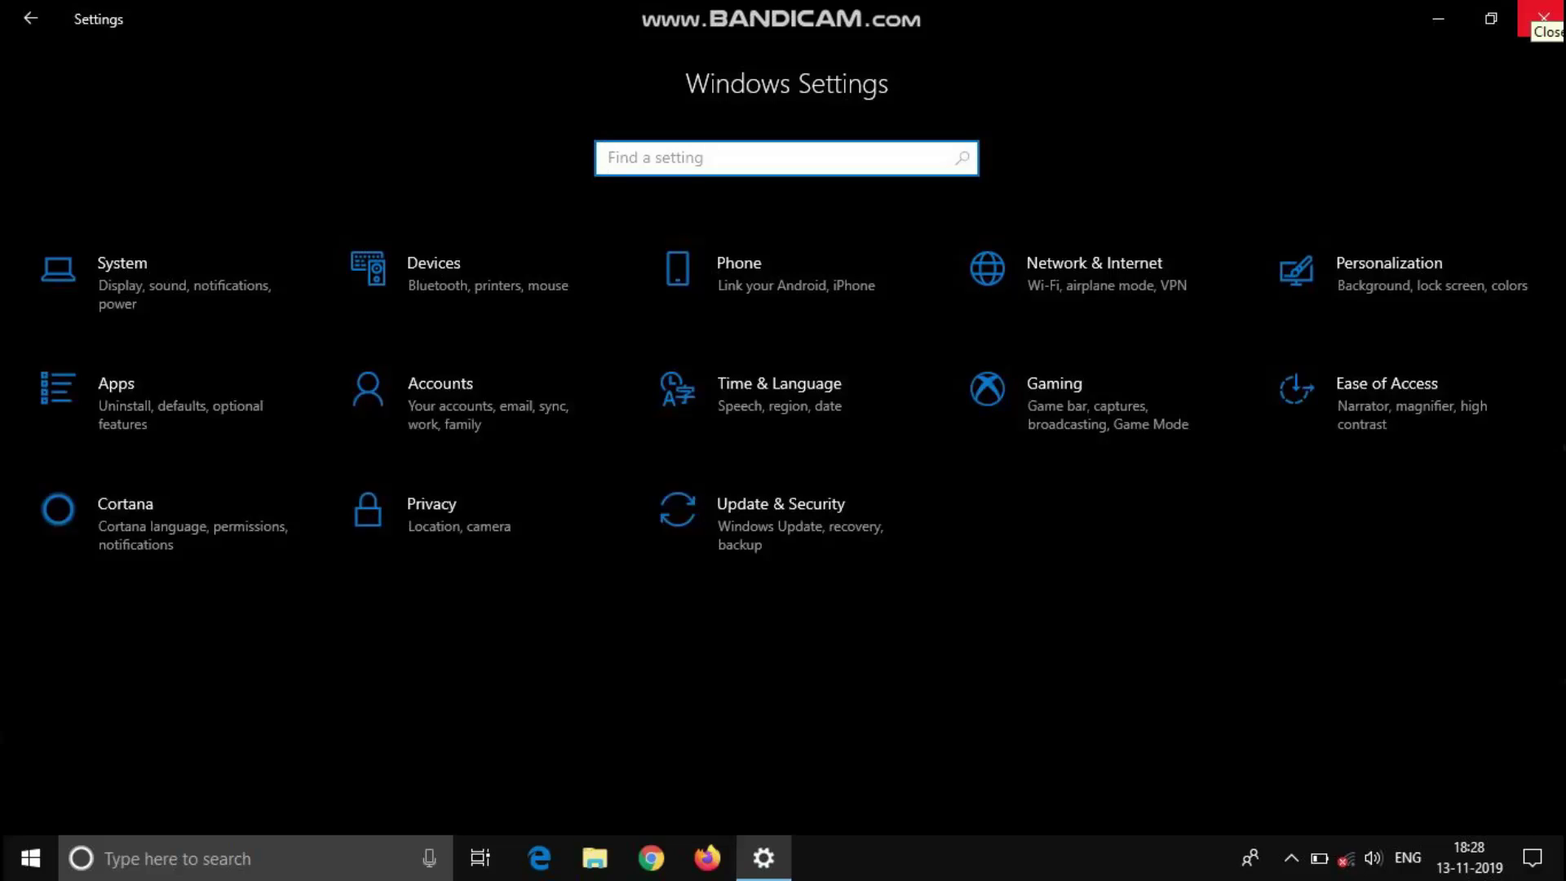
click(1545, 18)
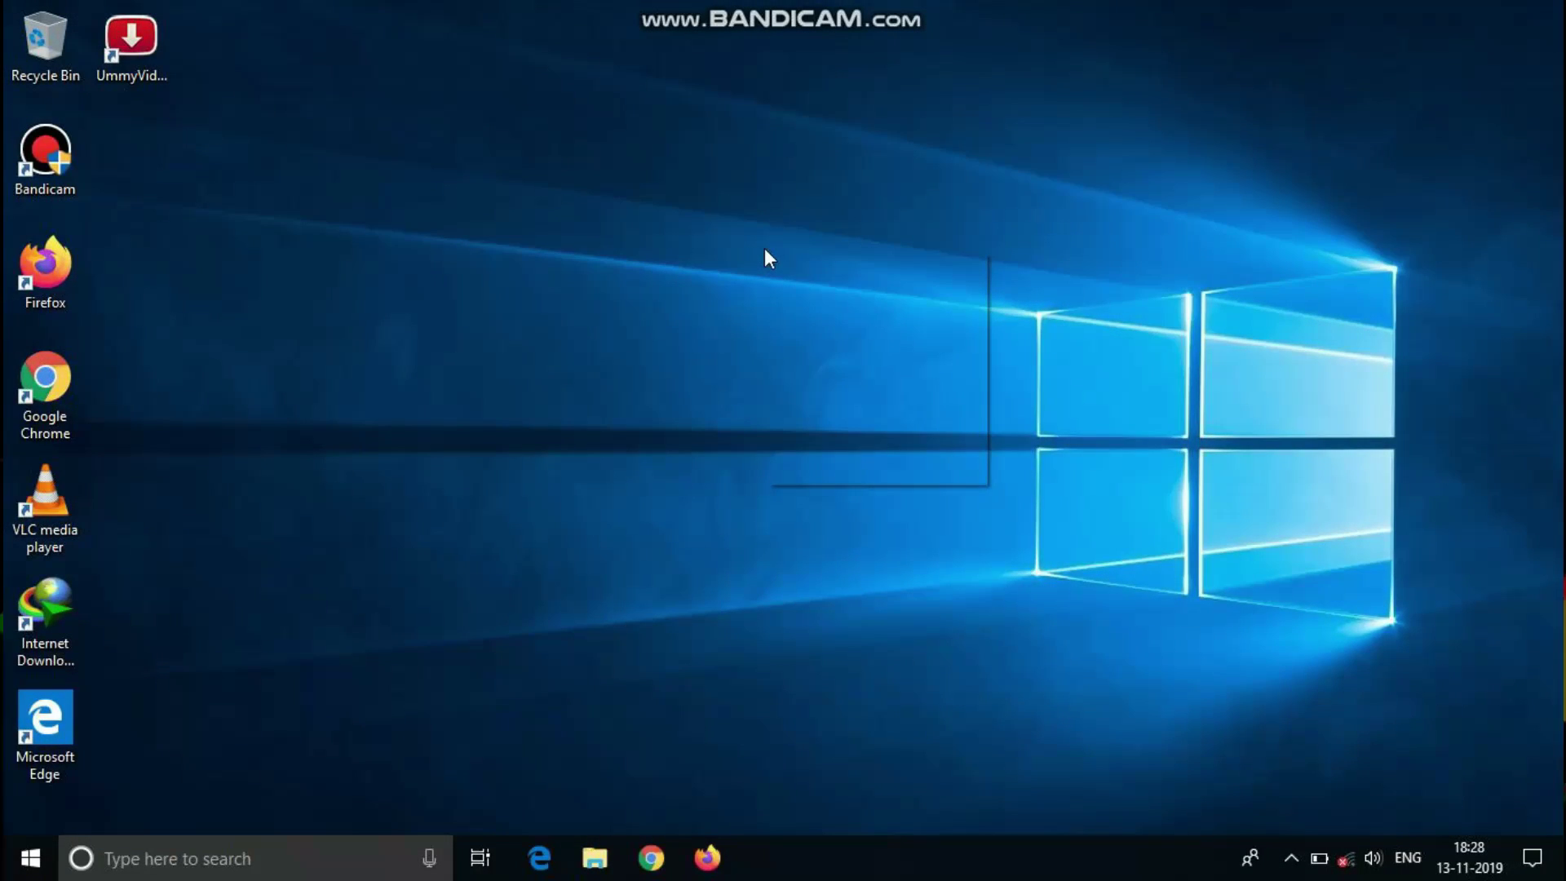
Step: Open the Personalization settings from the desktop
right_click(766, 248)
click(801, 467)
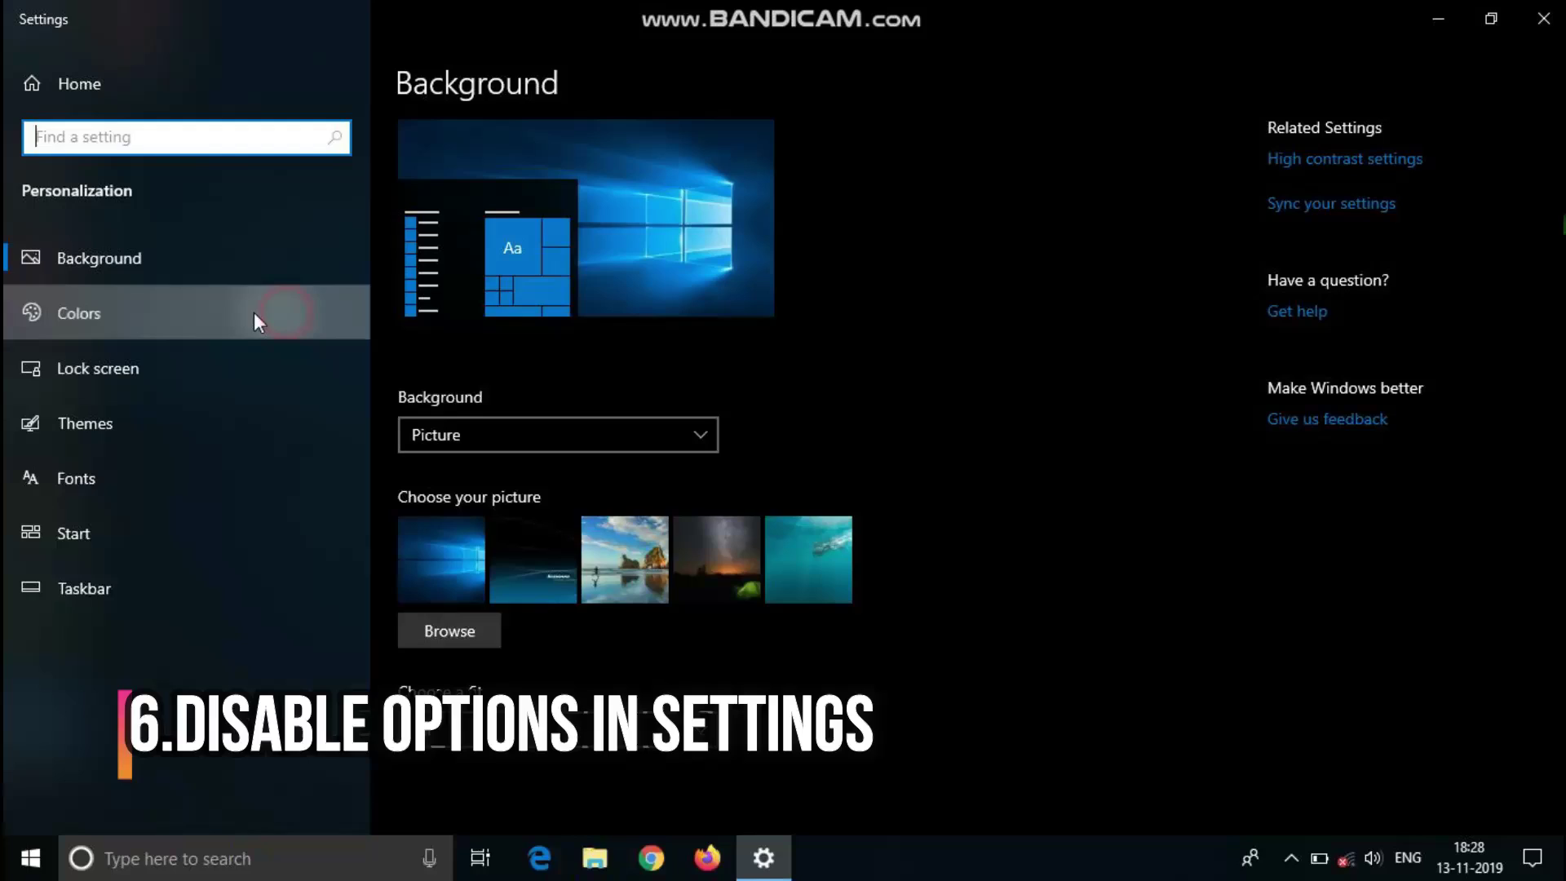
Step: Turn off transparency effects in the Colors personalization settings
click(204, 318)
scroll(835, 457, down, 6)
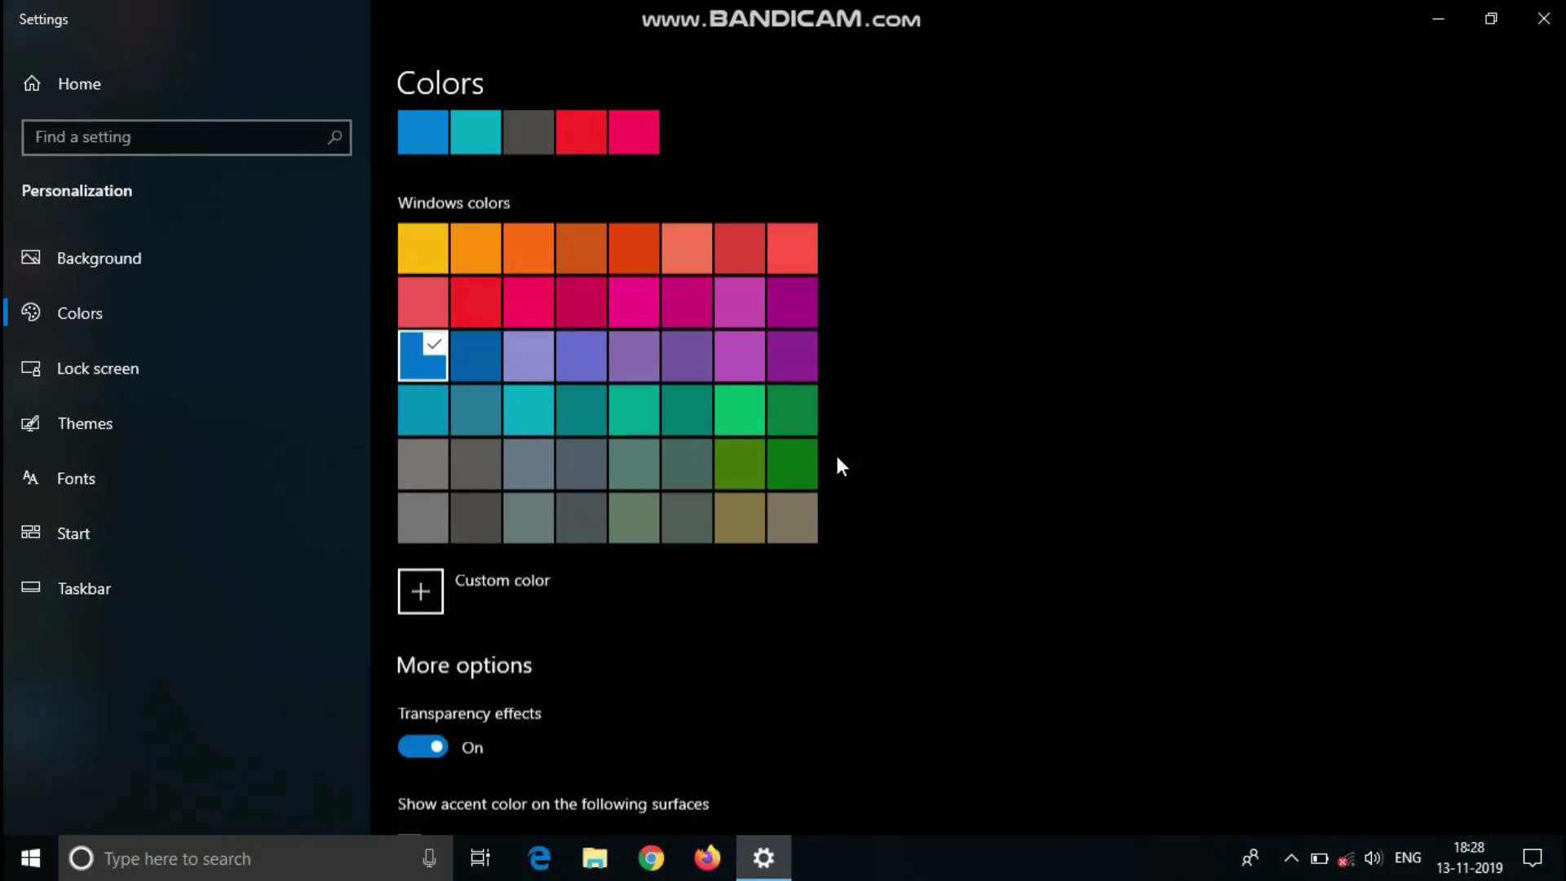
scroll(835, 452, down, 2)
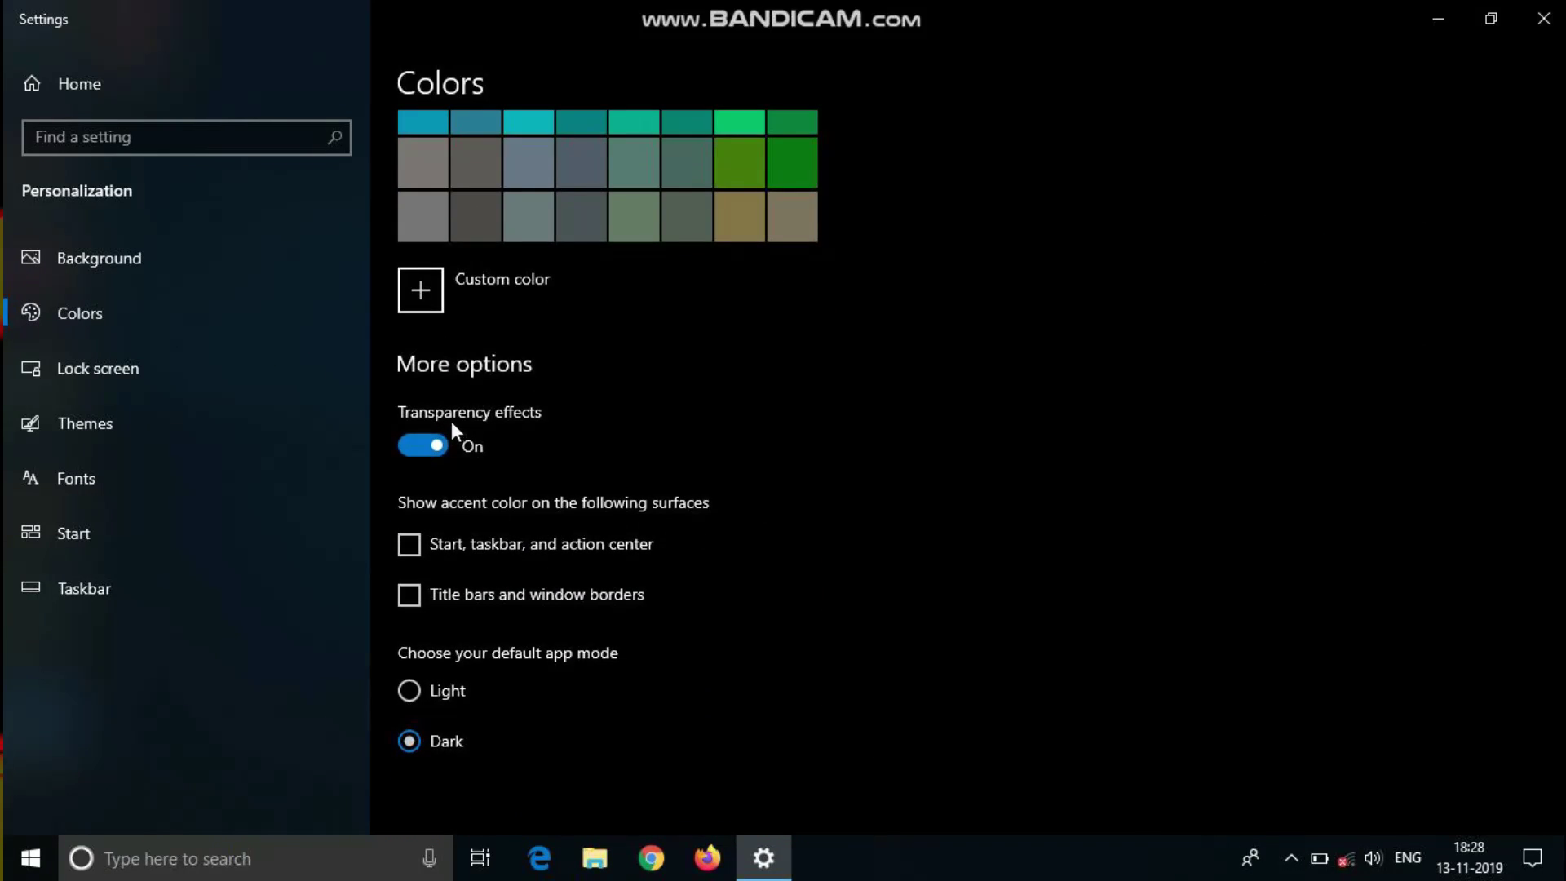
click(437, 446)
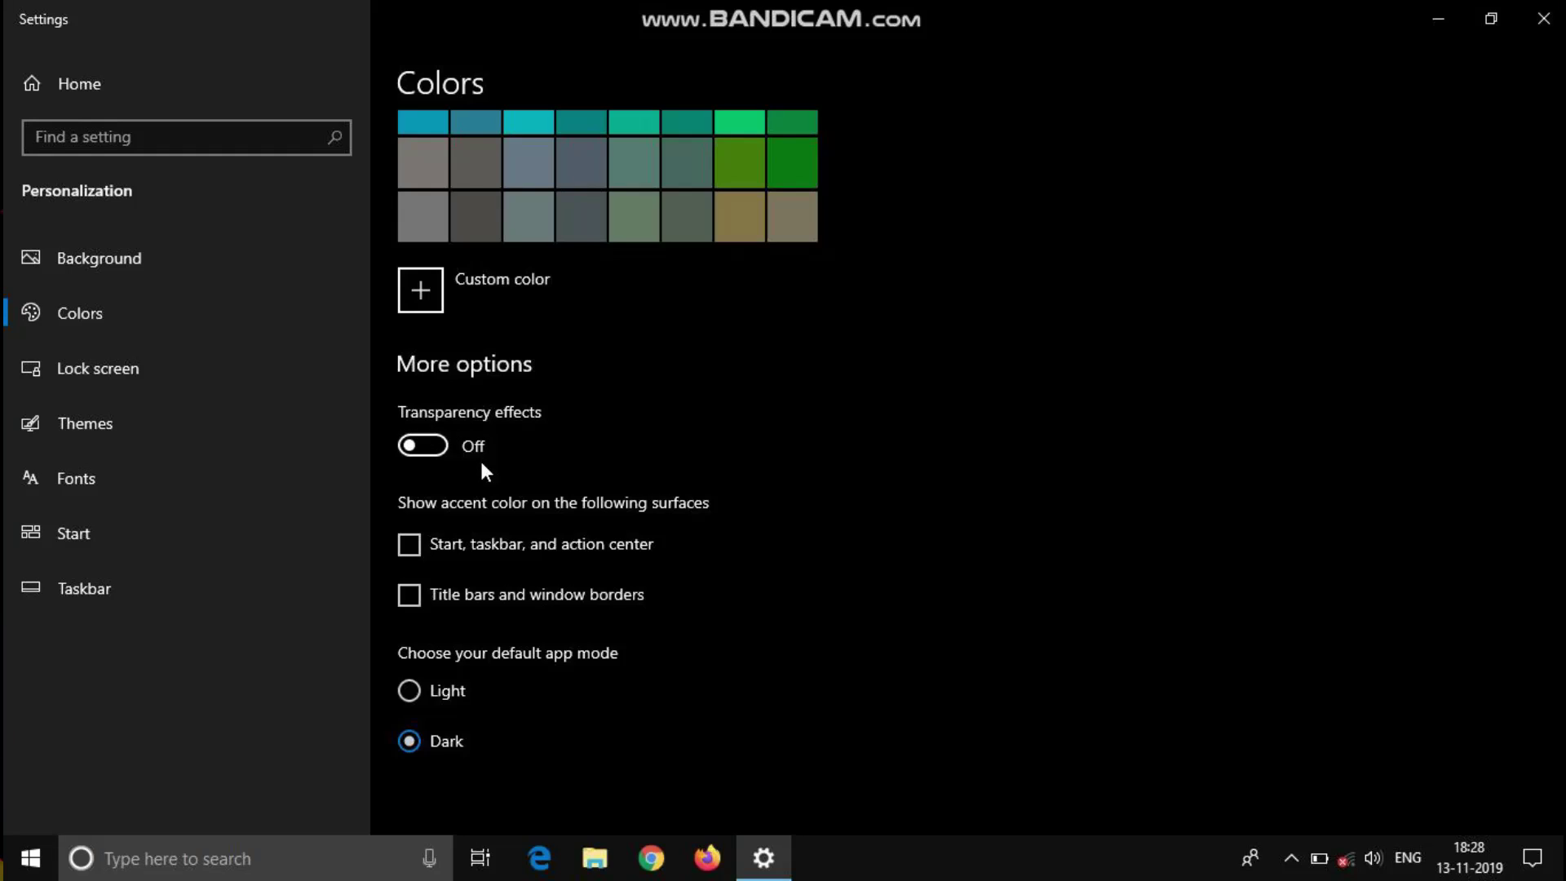
scroll(1010, 489, up, 8)
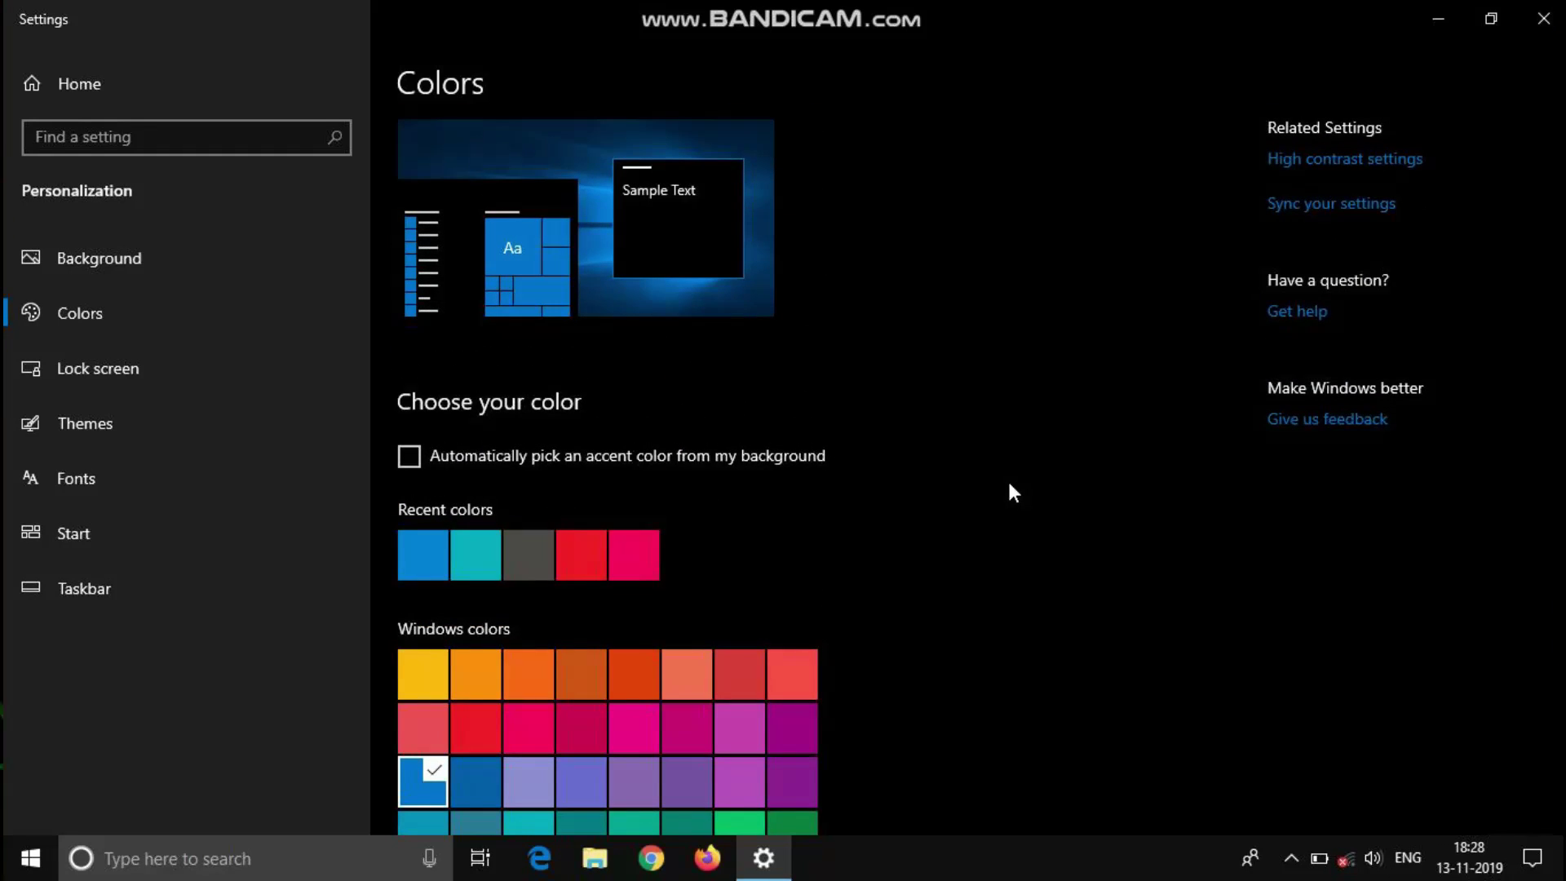
Step: Turn off recently added apps, occasional suggestions and recently opened items in Jump Lists in the Start personalization settings
click(269, 600)
scroll(884, 517, down, 3)
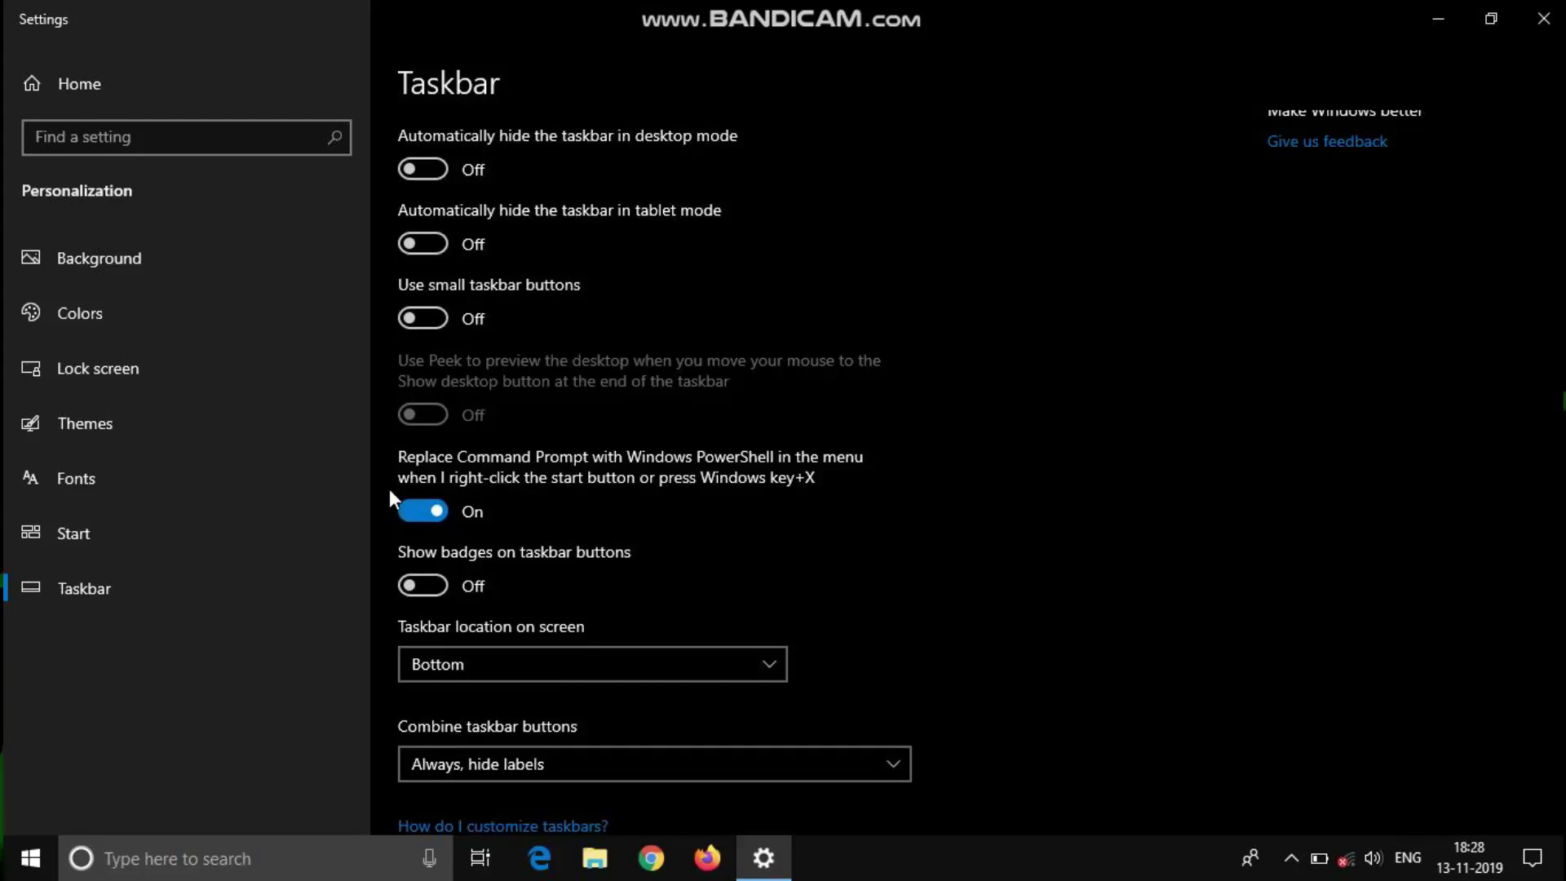
click(187, 532)
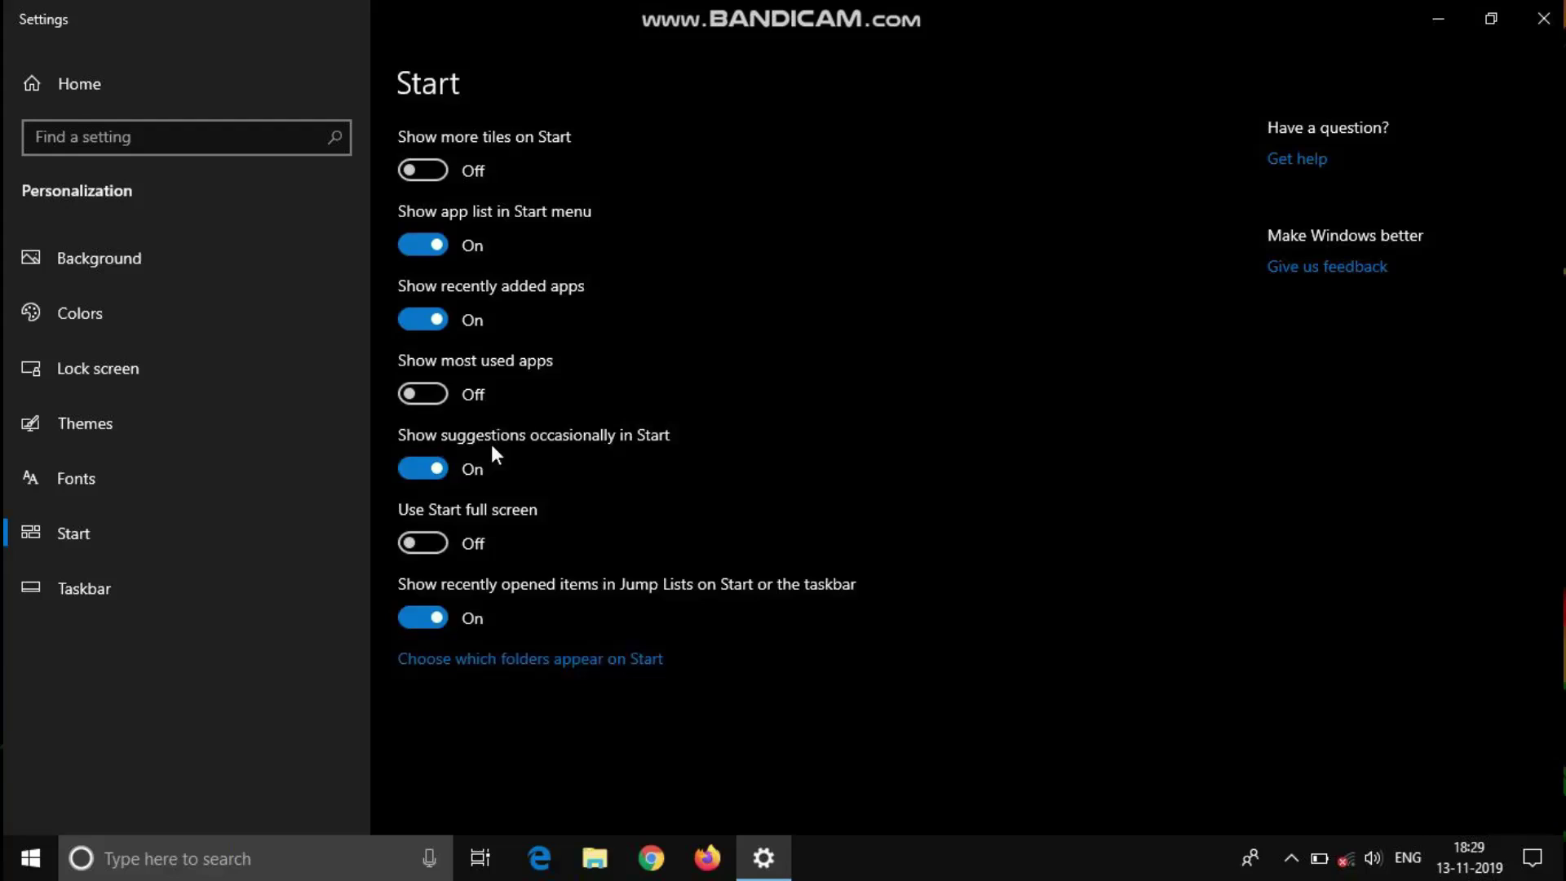
click(437, 467)
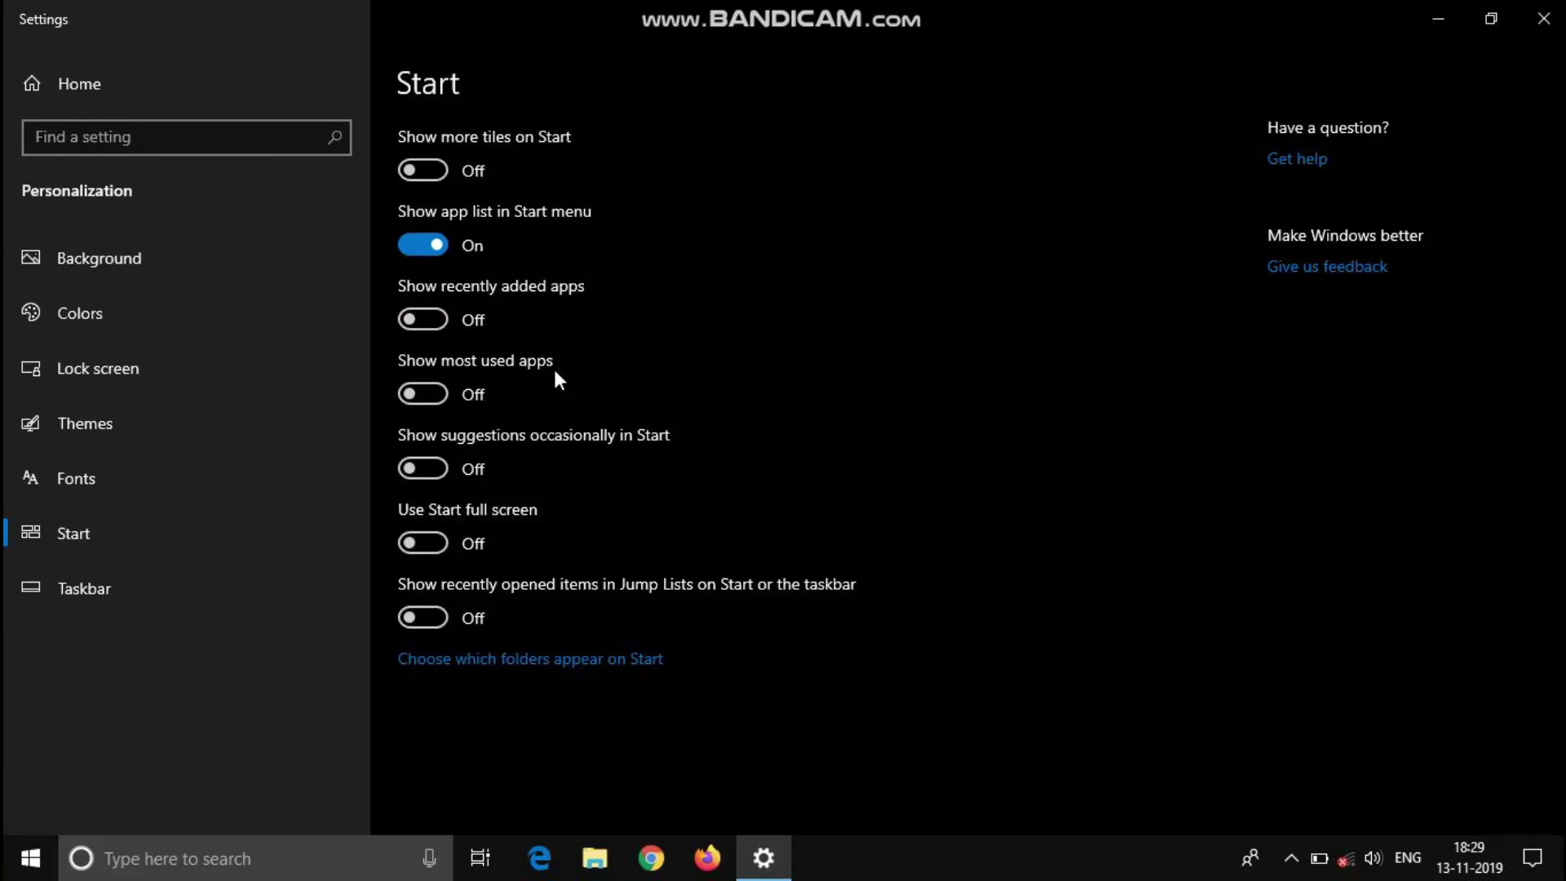
Step: Try to delete the Windows 10, Lenovo and Flowers themes in the Themes settings
click(218, 414)
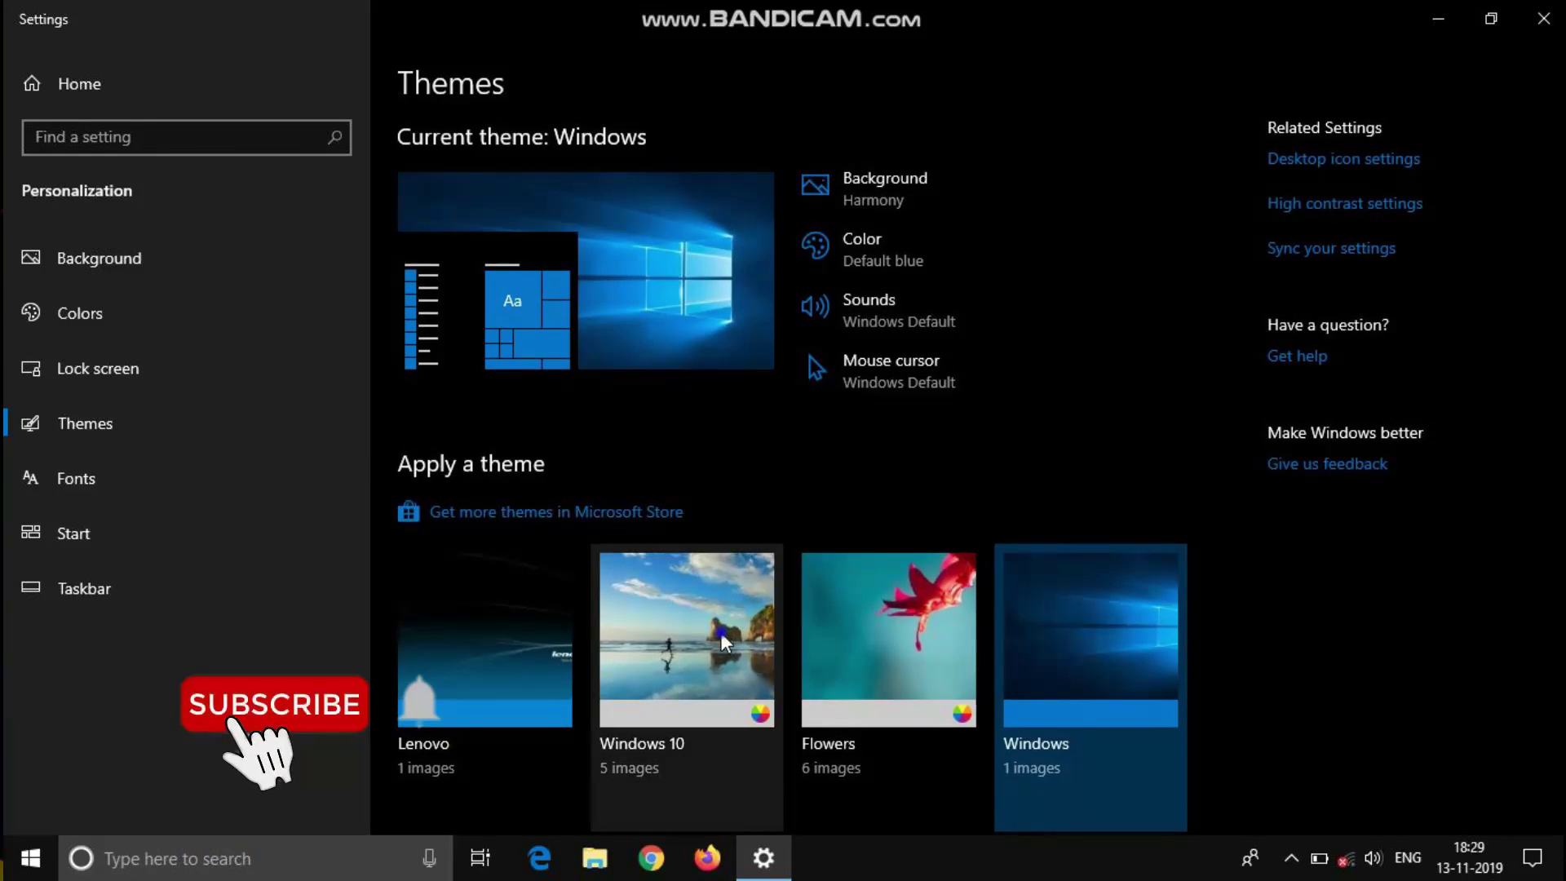
right_click(721, 643)
right_click(551, 639)
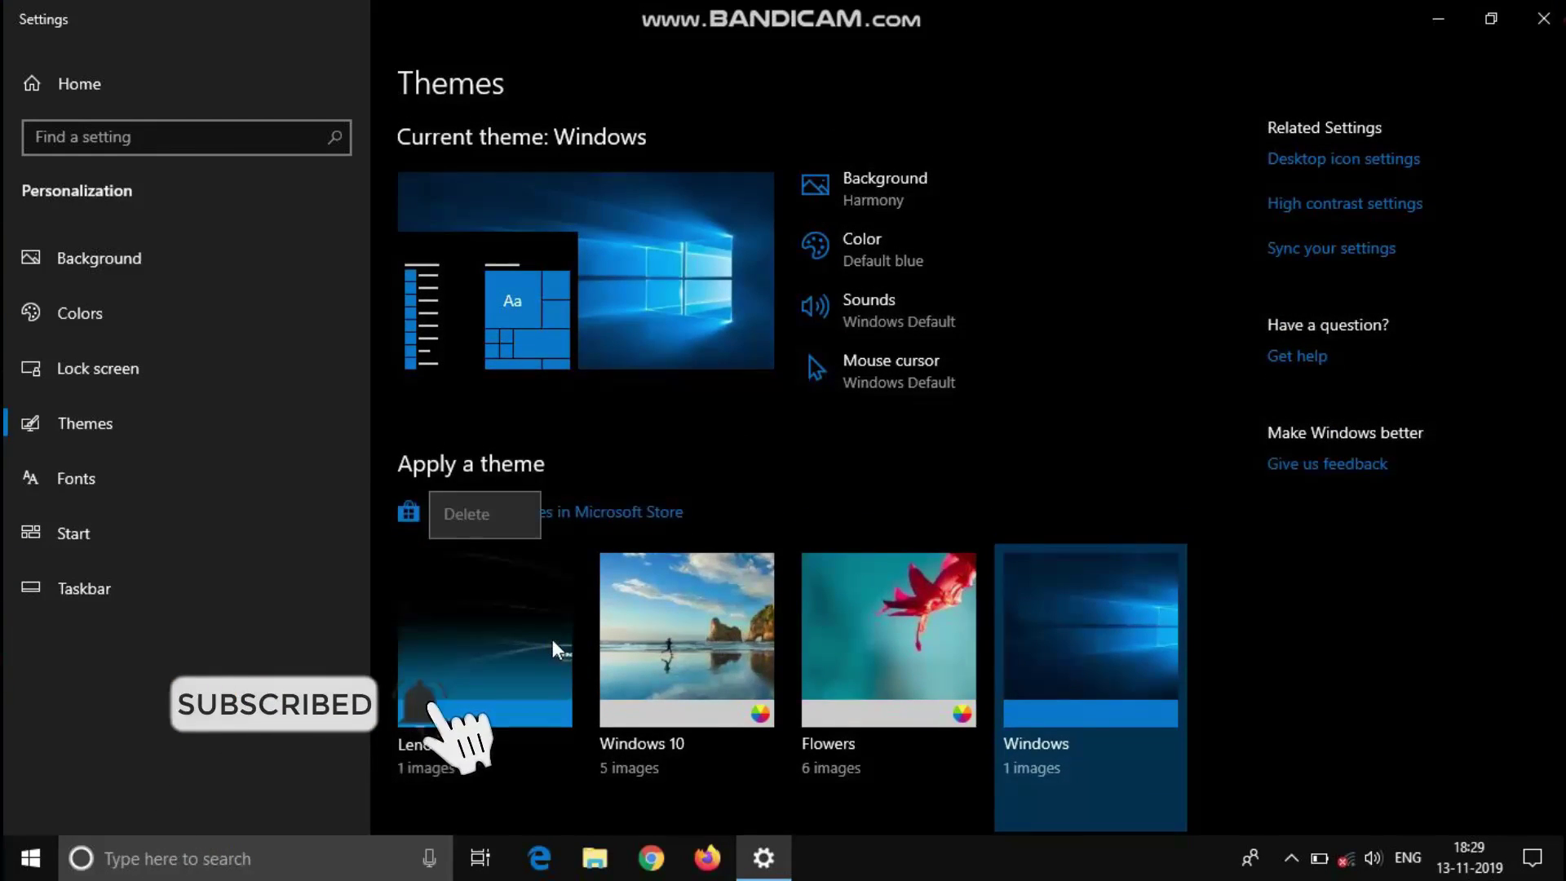
right_click(888, 646)
click(874, 497)
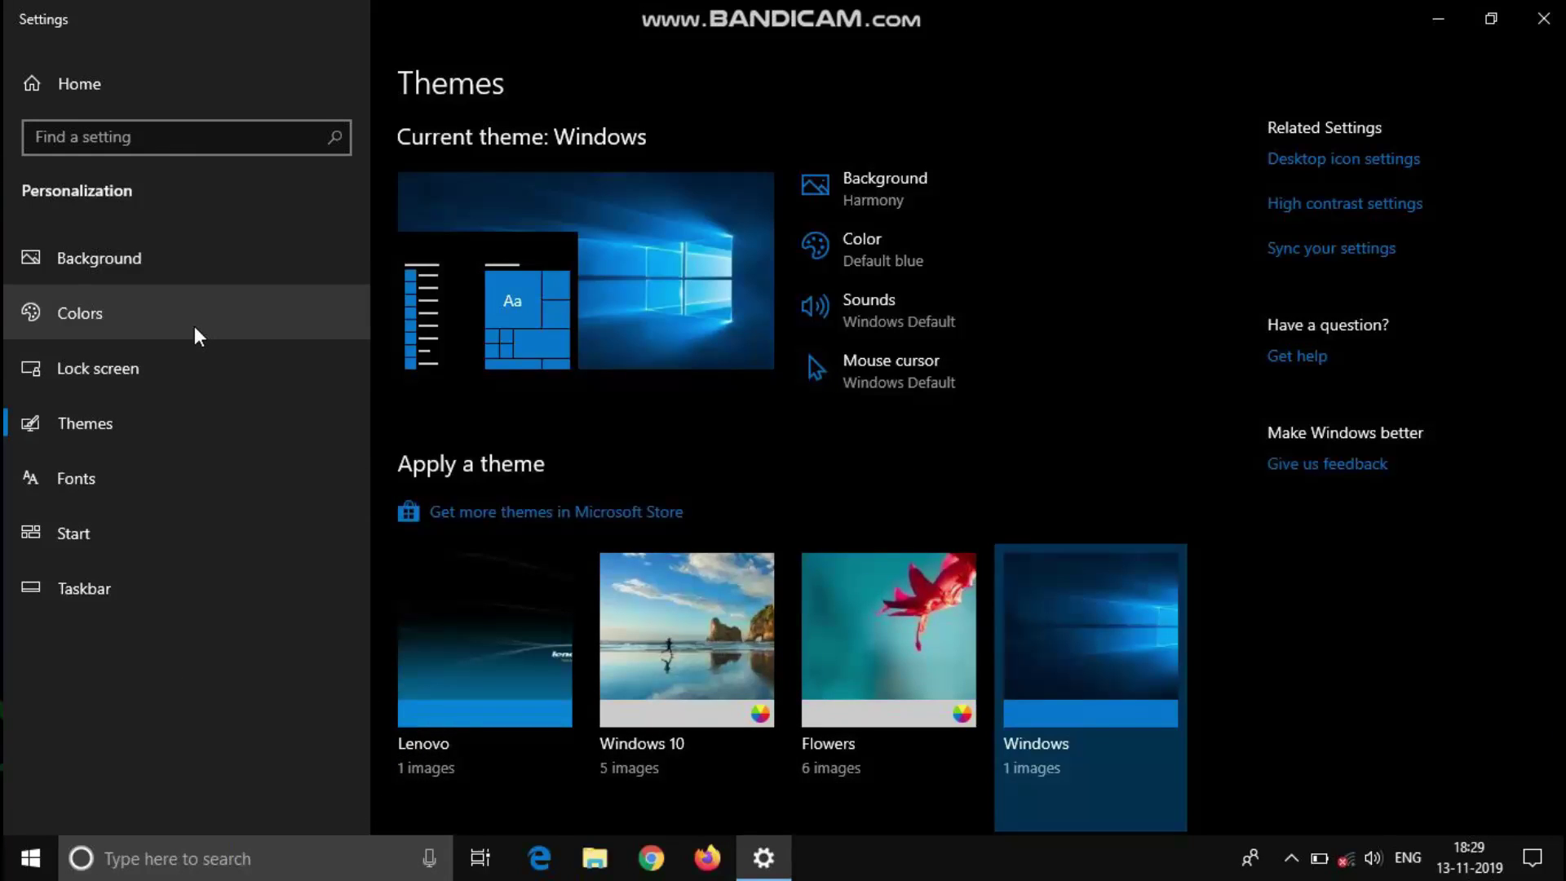
Step: Turn off the lock screen's fun facts and tips, and its background picture on the sign-in screen
click(184, 368)
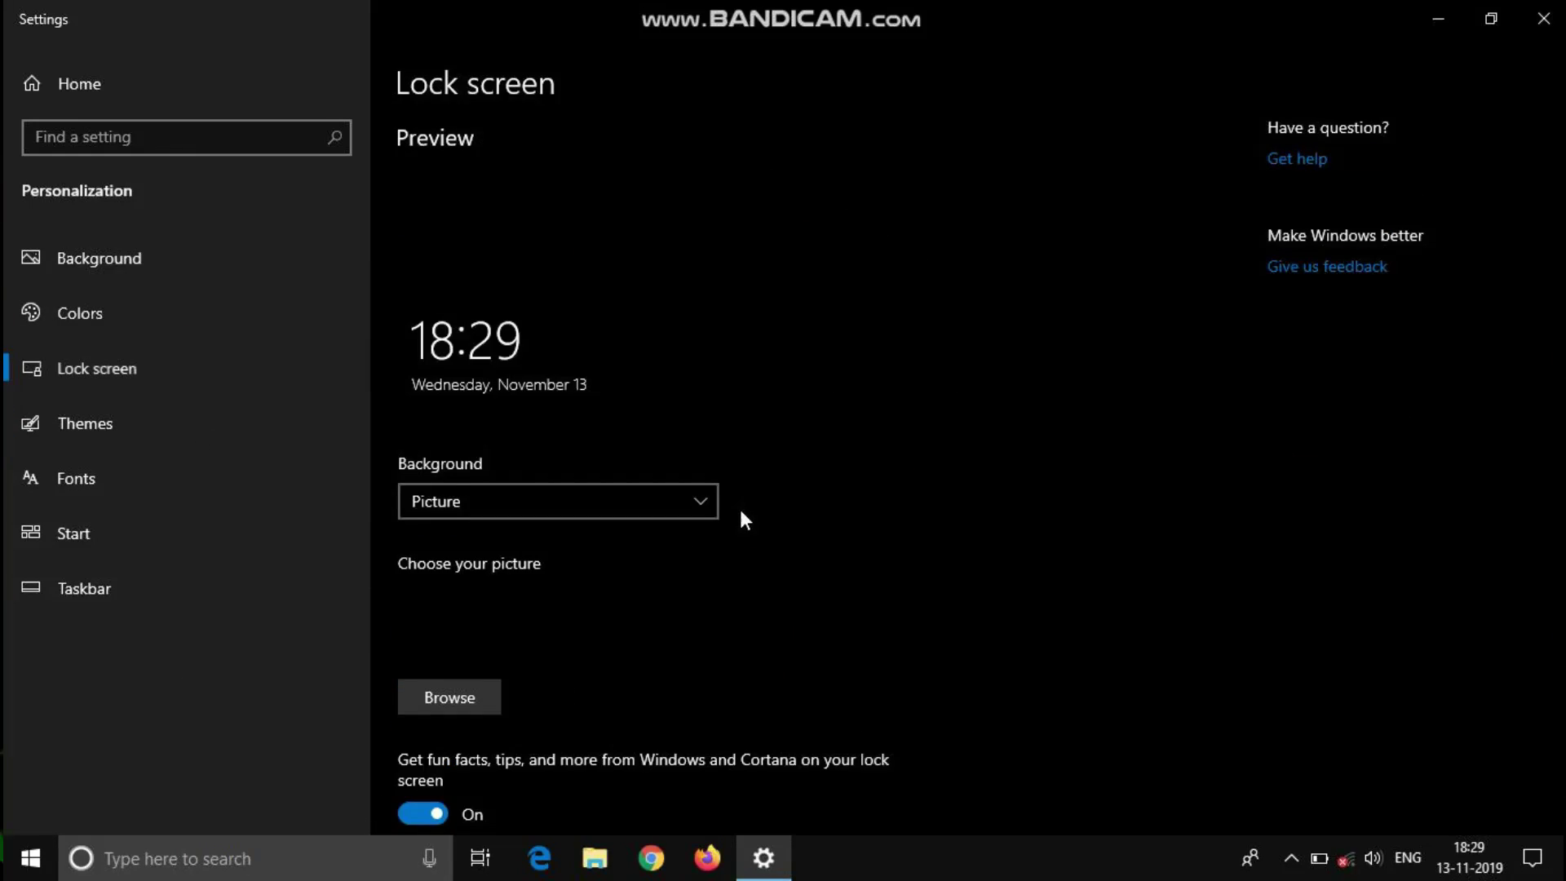
scroll(739, 506, down, 6)
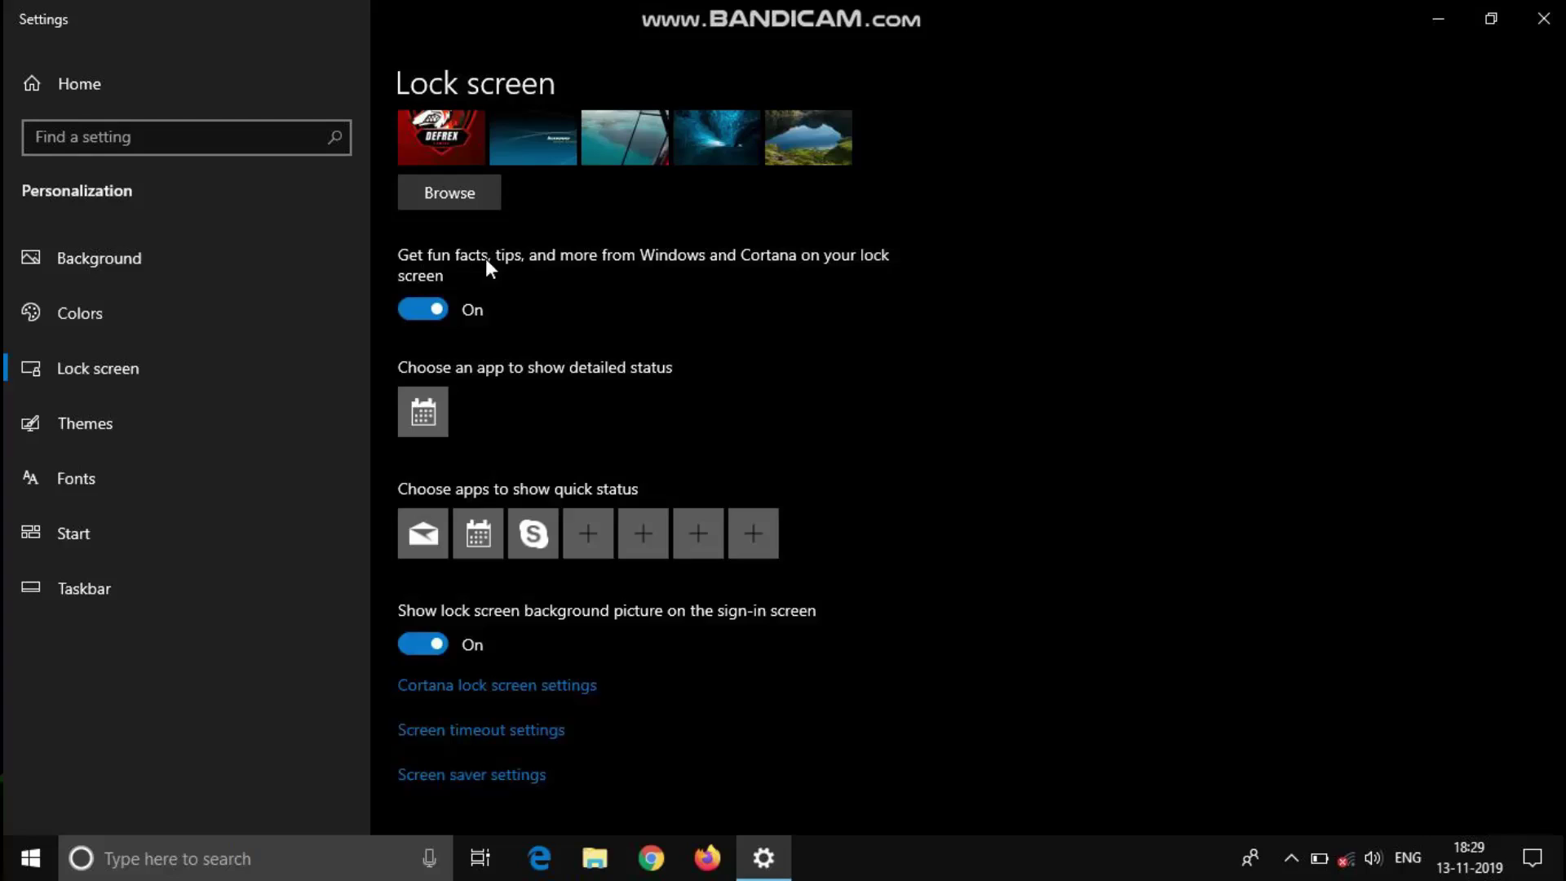
click(424, 310)
click(414, 649)
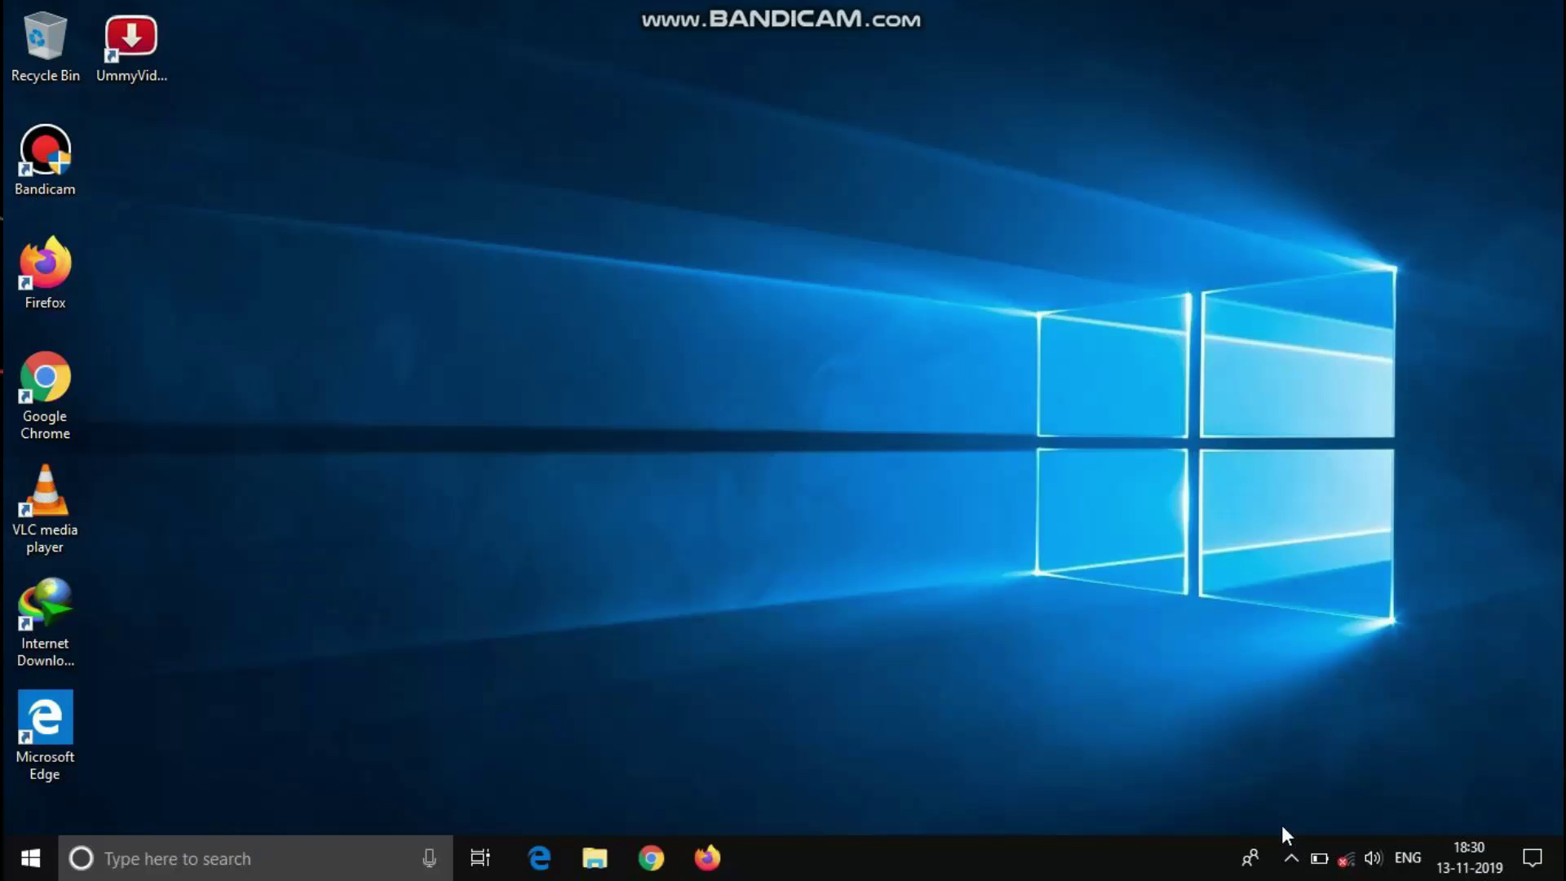
Step: Open the OneDrive settings from its notification area icon and disable starting OneDrive automatically at Windows sign-in
click(1290, 852)
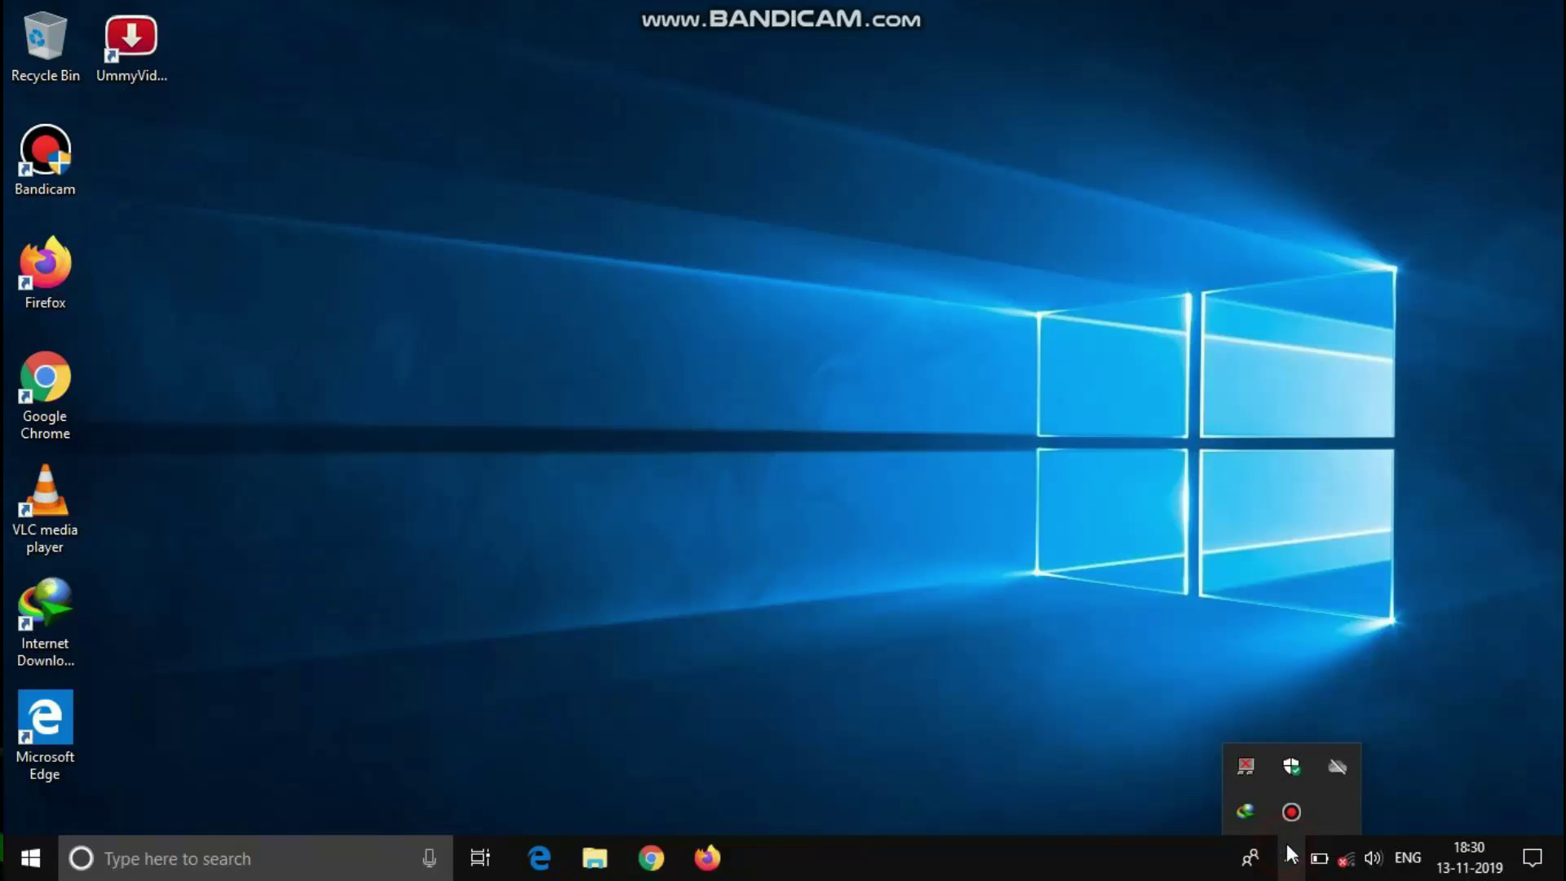
click(1334, 765)
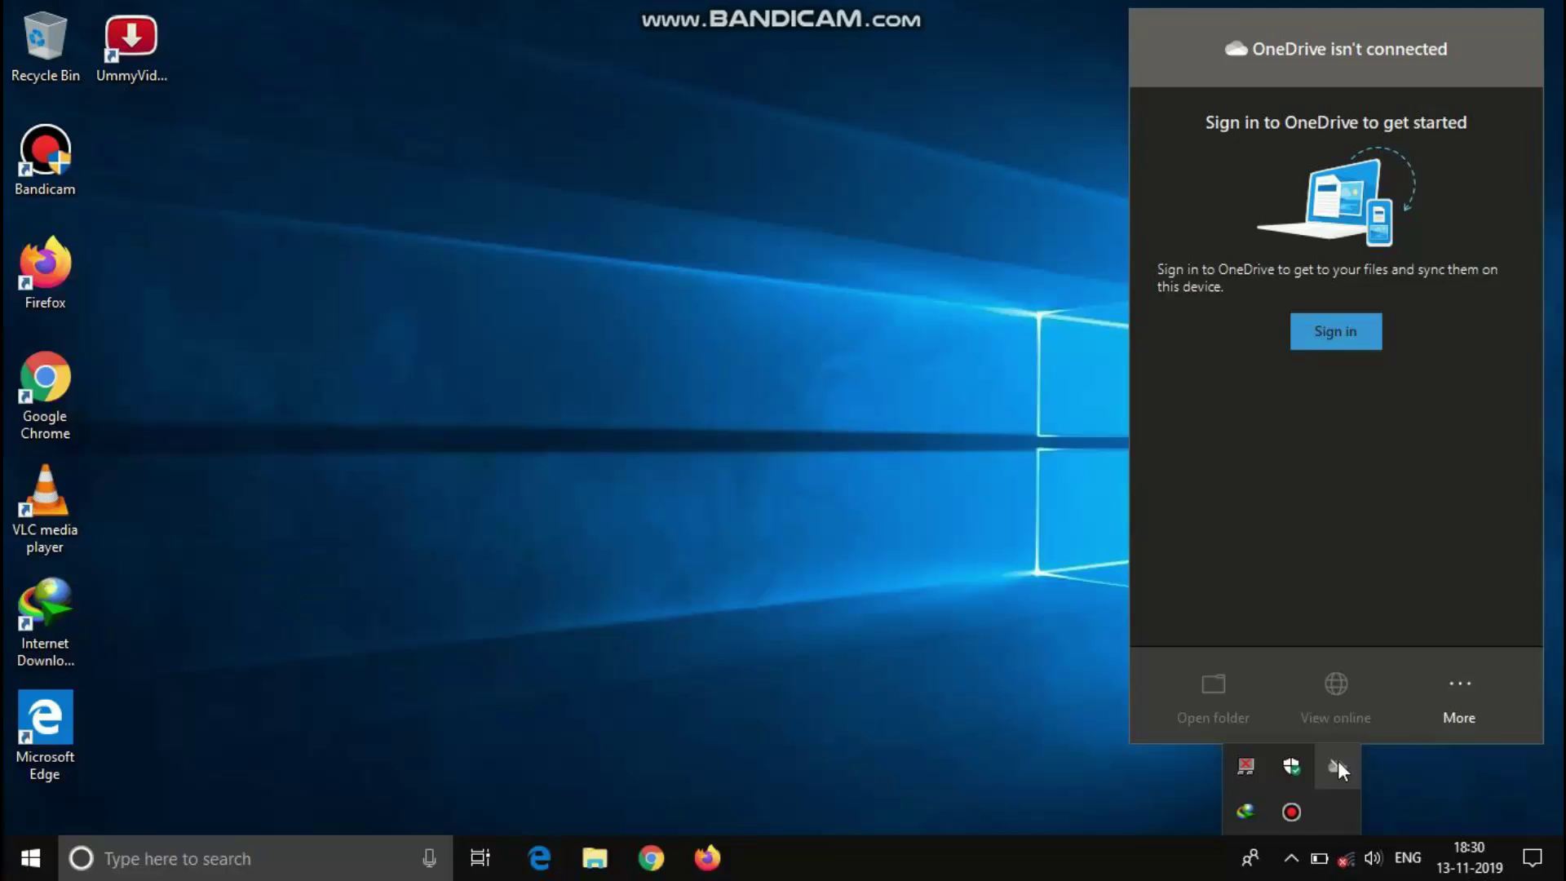
click(1514, 664)
click(1486, 482)
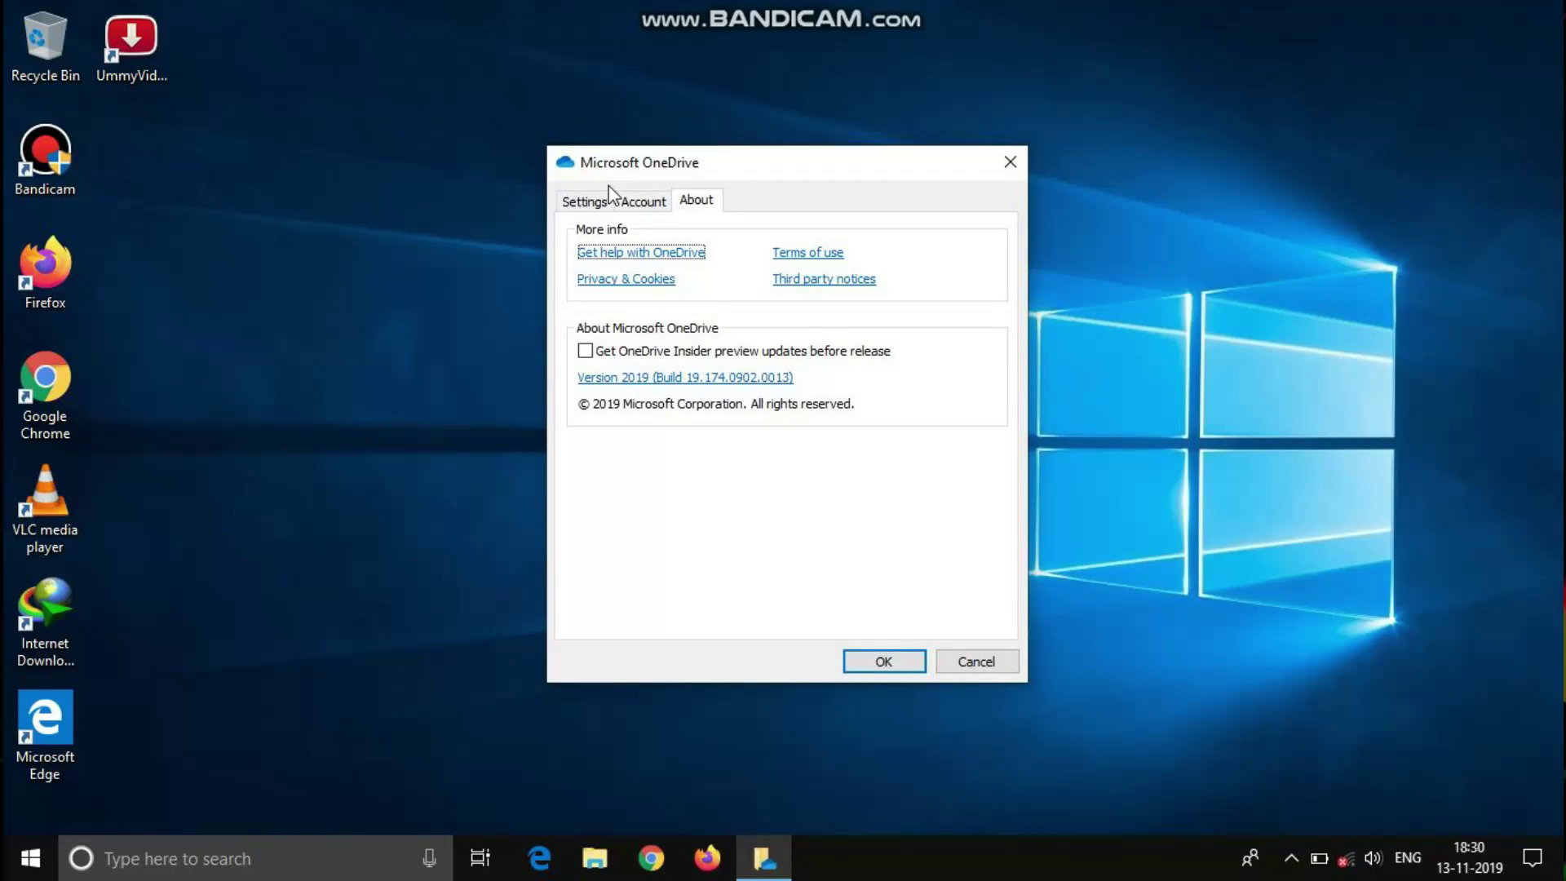
click(627, 202)
click(584, 201)
click(585, 252)
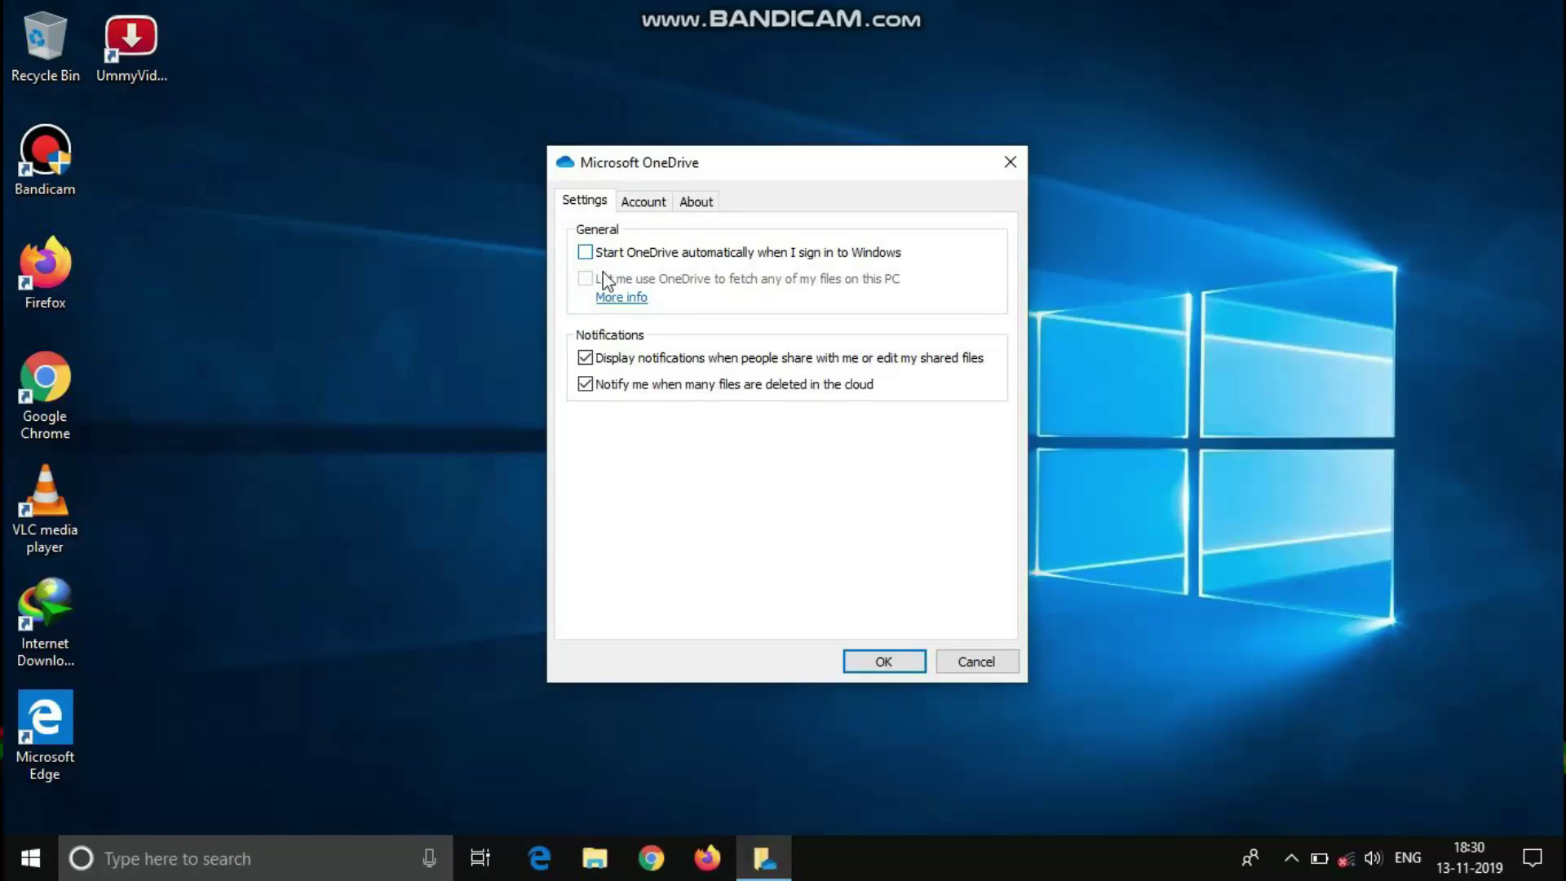
Step: Toggle both OneDrive notification options off and back on, and save the settings with automatic start disabled
click(585, 358)
click(585, 383)
click(650, 357)
click(653, 384)
click(587, 254)
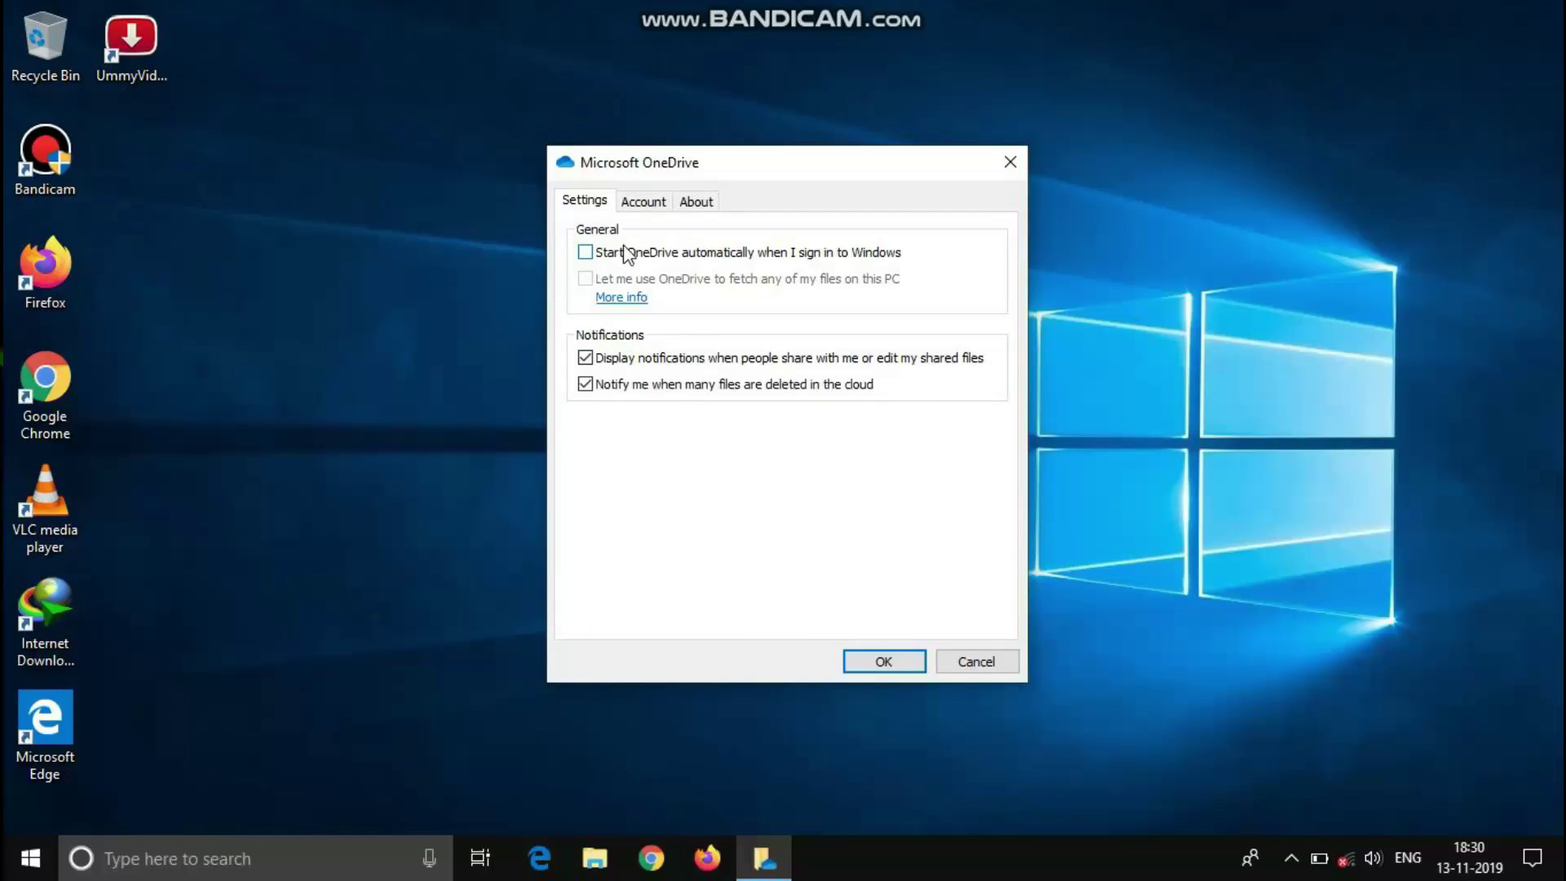
click(857, 659)
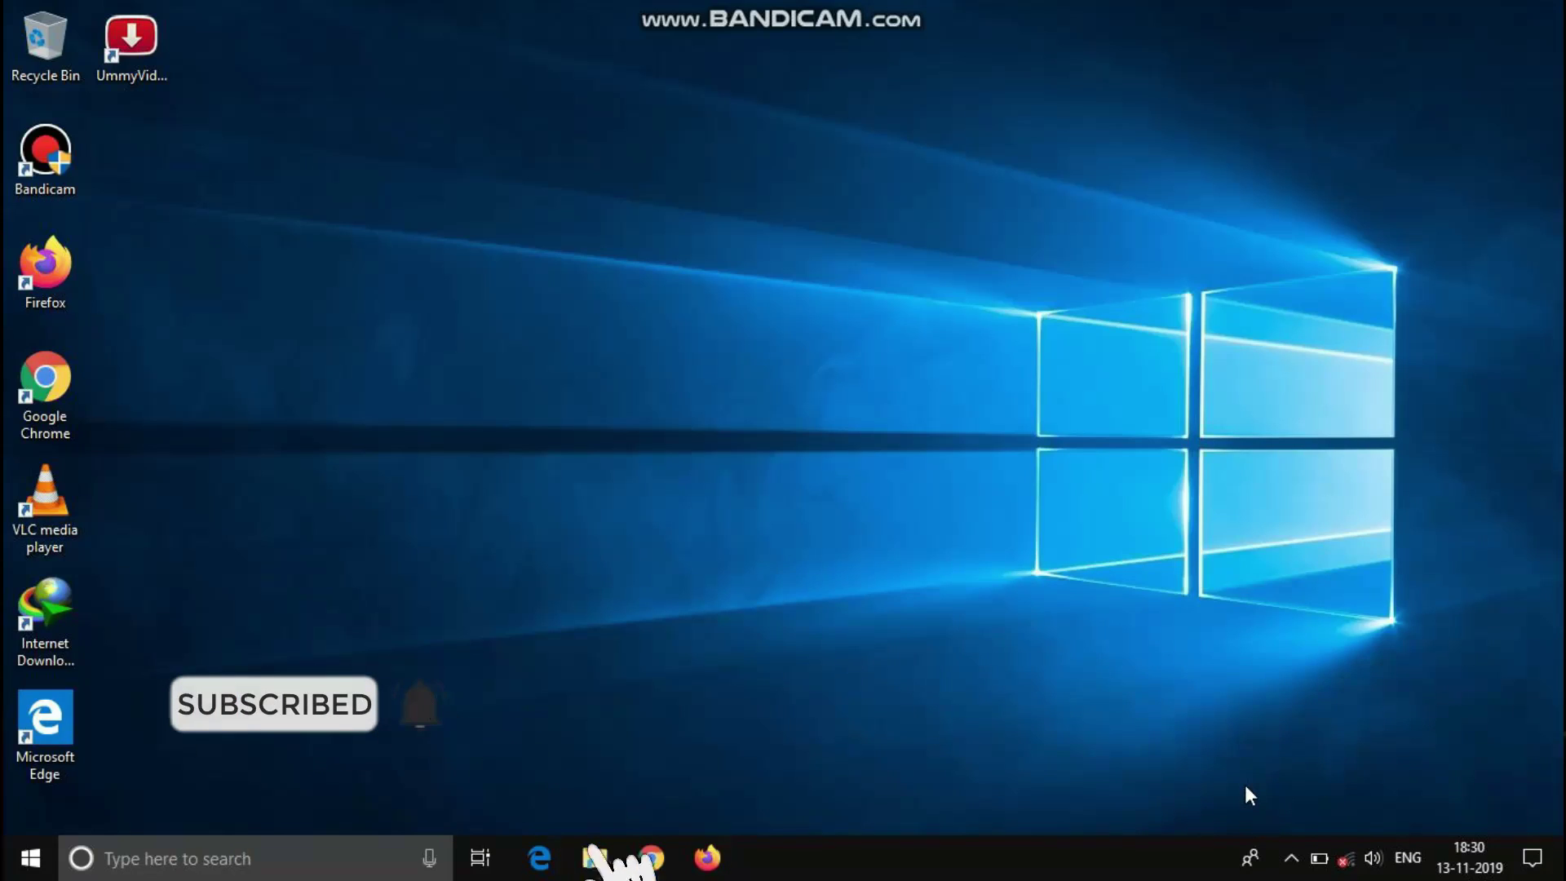
Step: Close OneDrive from its notification area icon, confirm closing it, and refresh the desktop
click(1291, 861)
right_click(1338, 766)
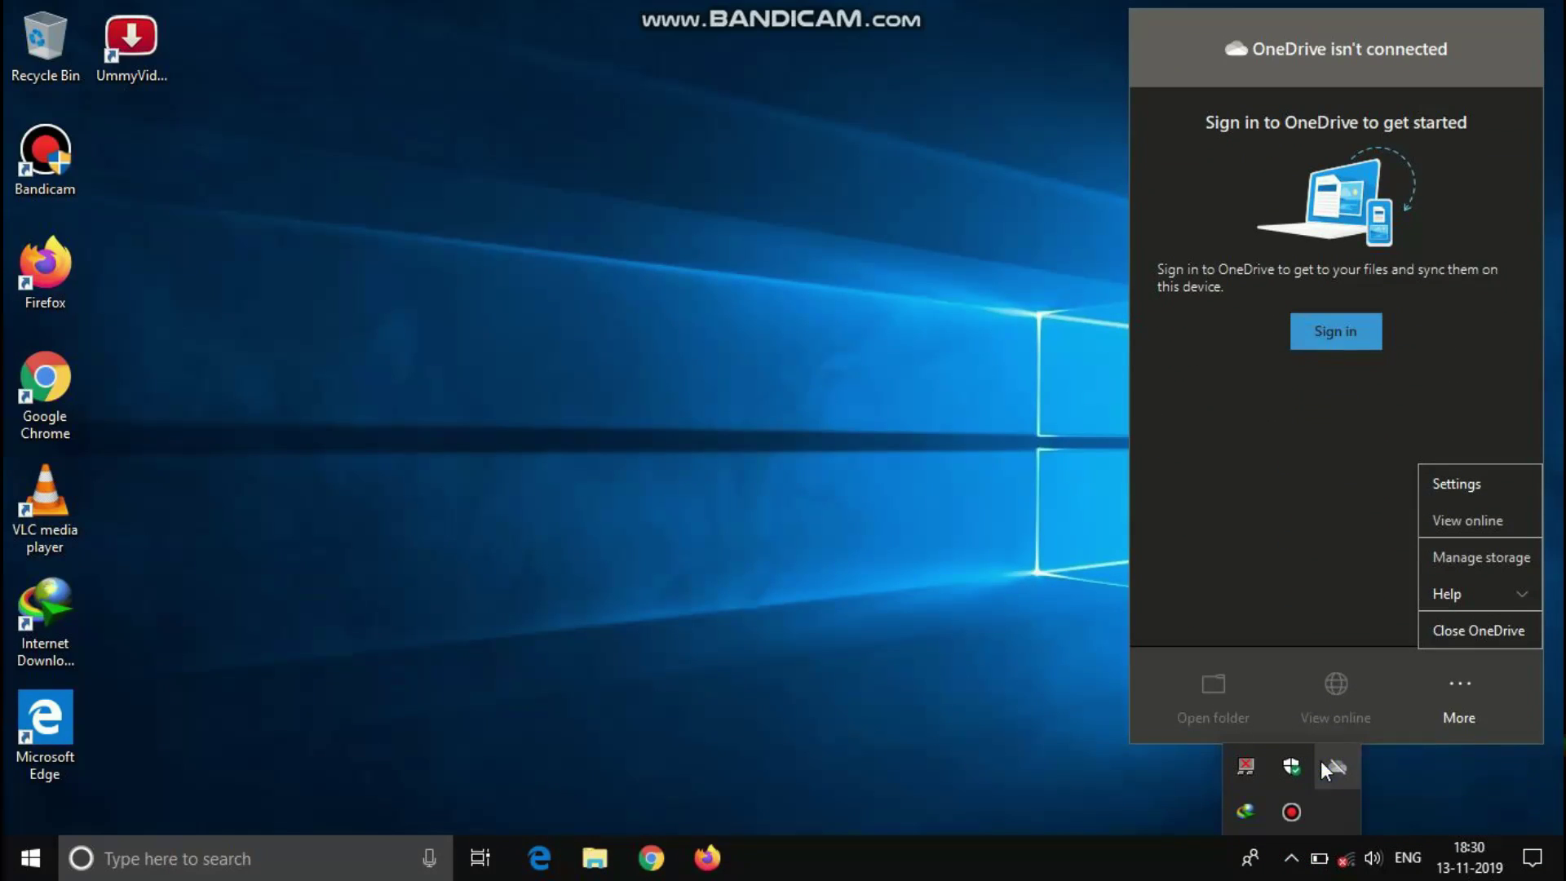
click(1449, 633)
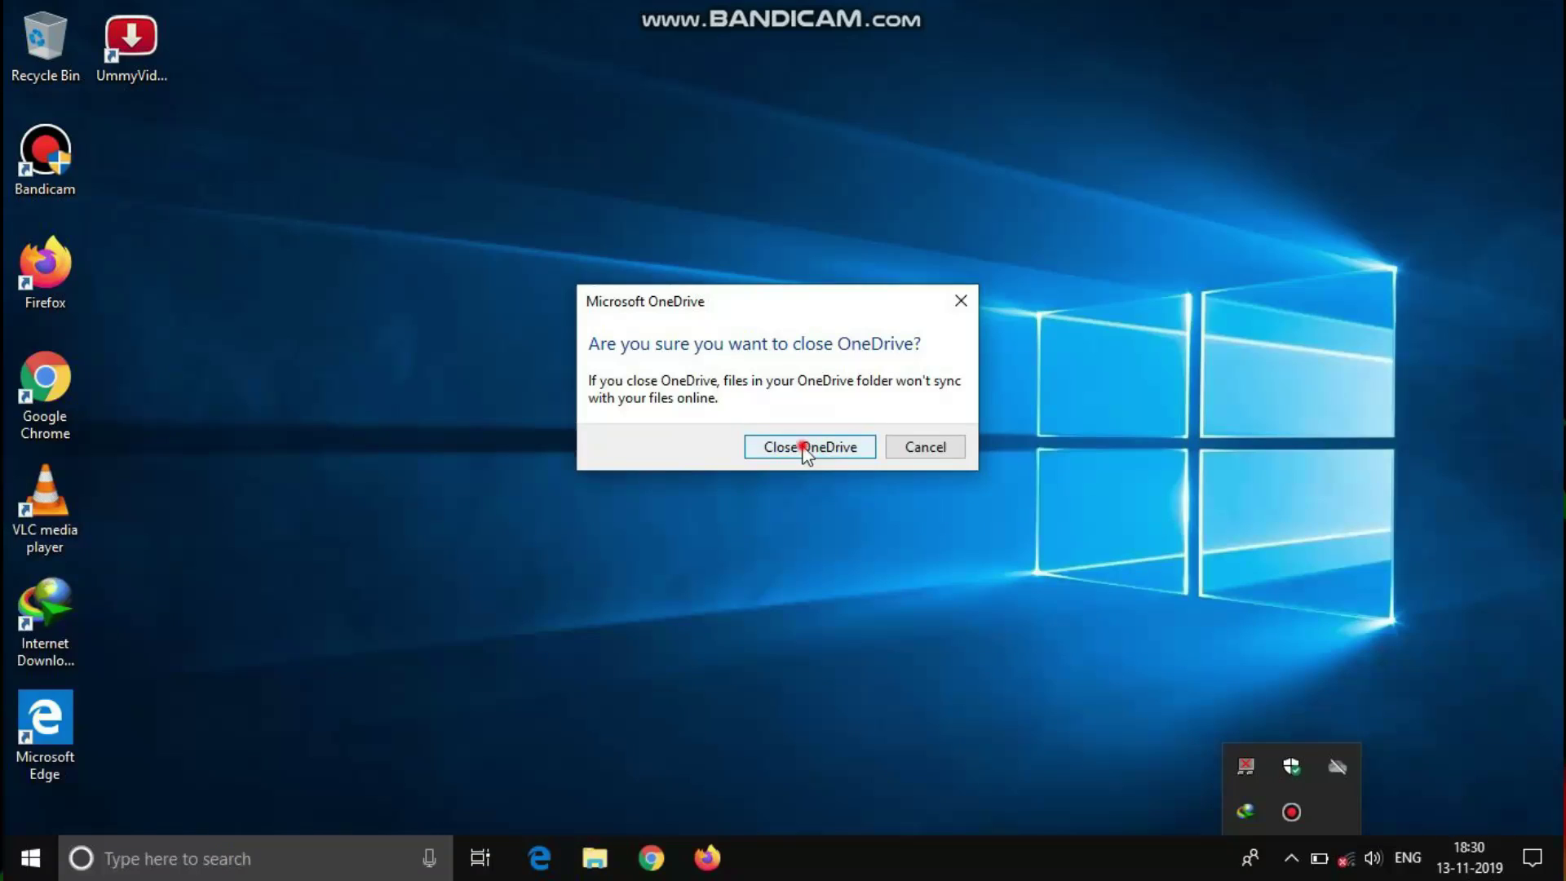
click(759, 447)
right_click(669, 134)
click(721, 204)
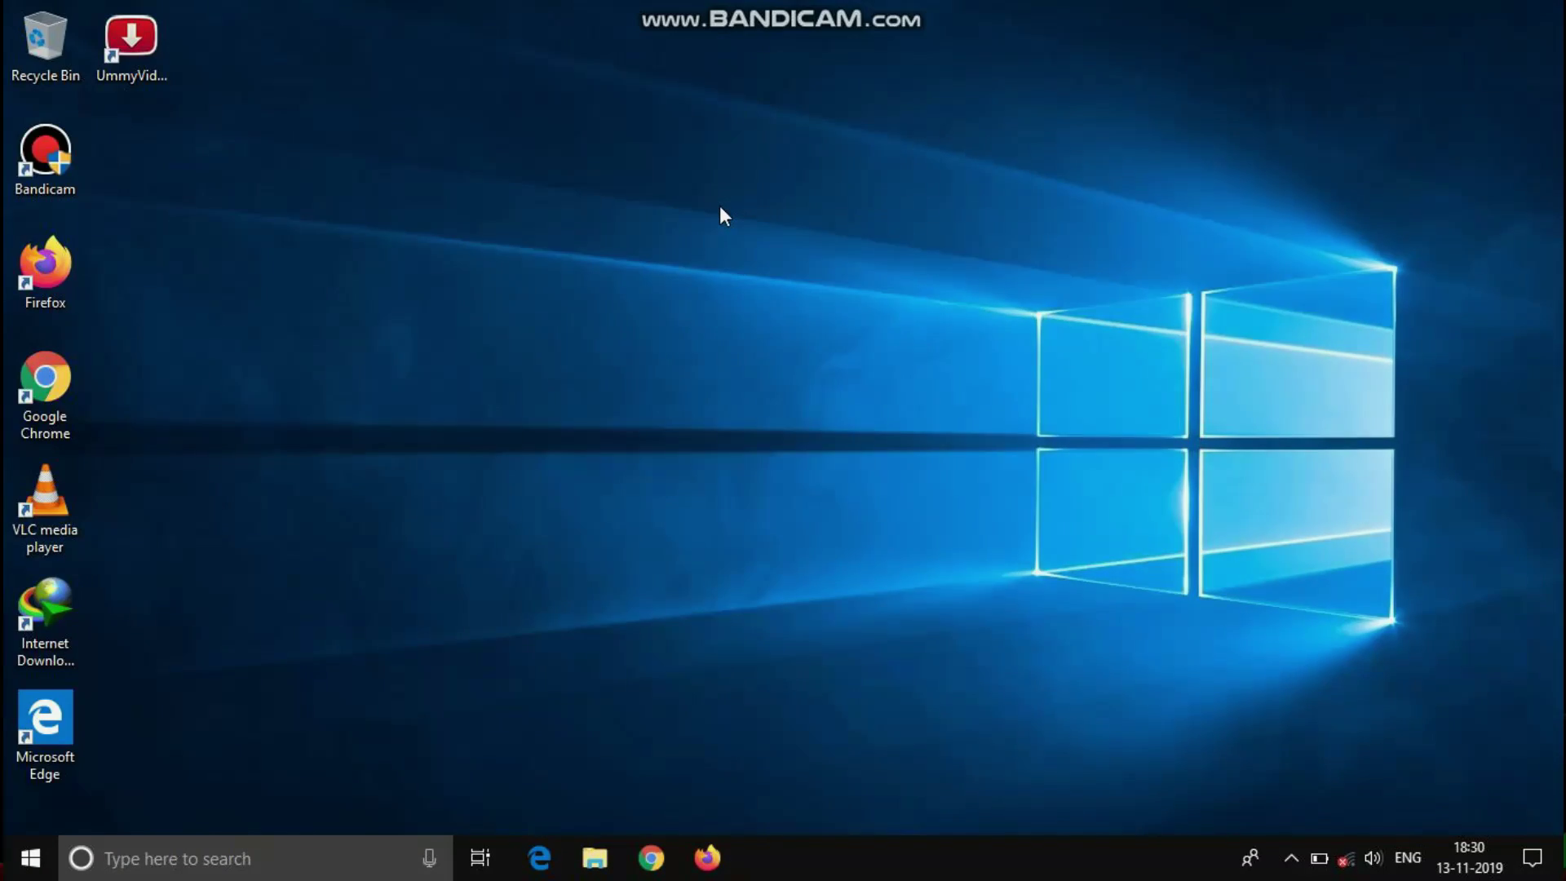